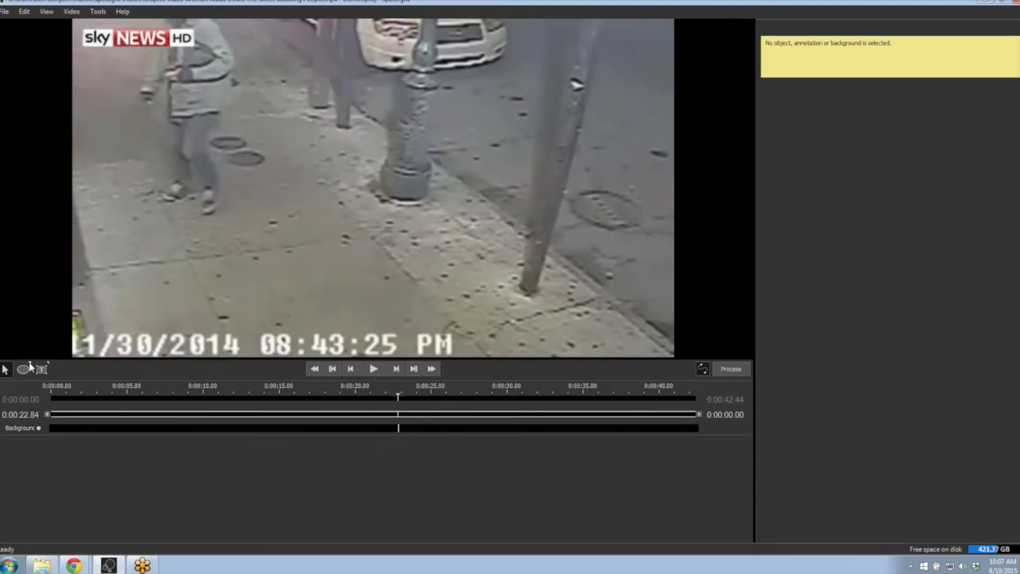
Step: Draw an ellipse object about 33 by 25 around the person's hand at 0:00:22.84 and give it the border area type
click(29, 364)
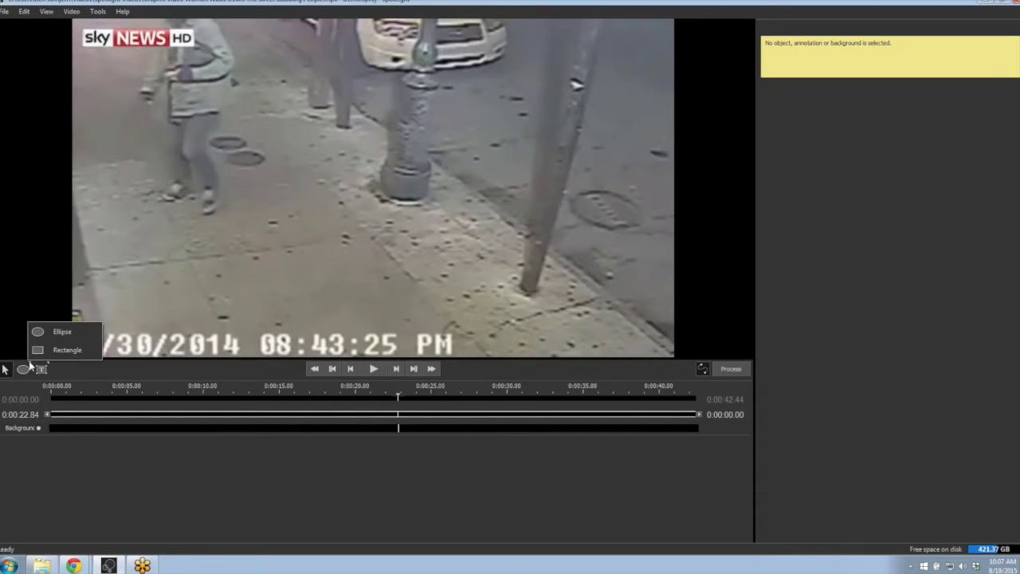
click(61, 334)
drag(133, 86, 162, 108)
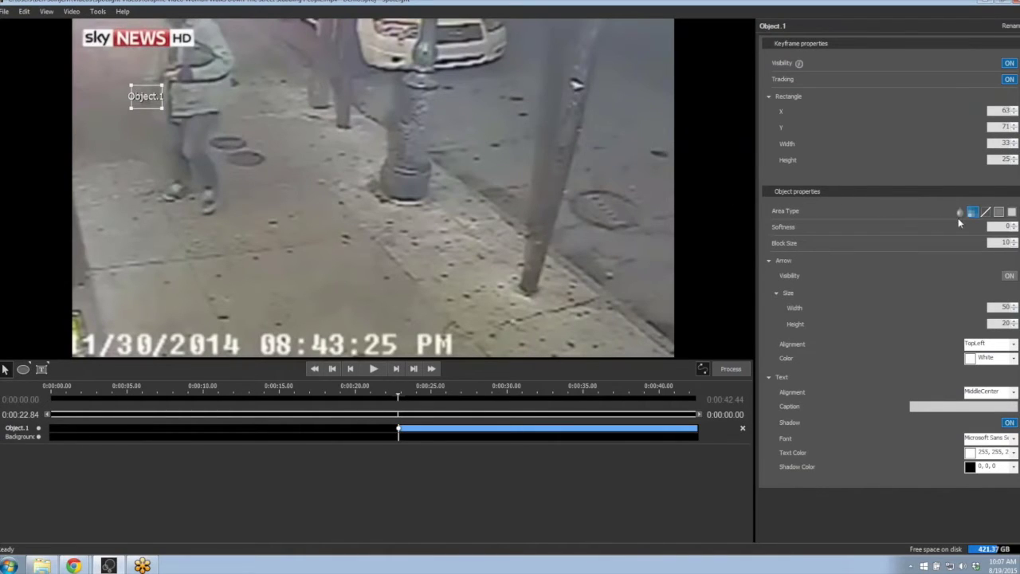
click(1000, 213)
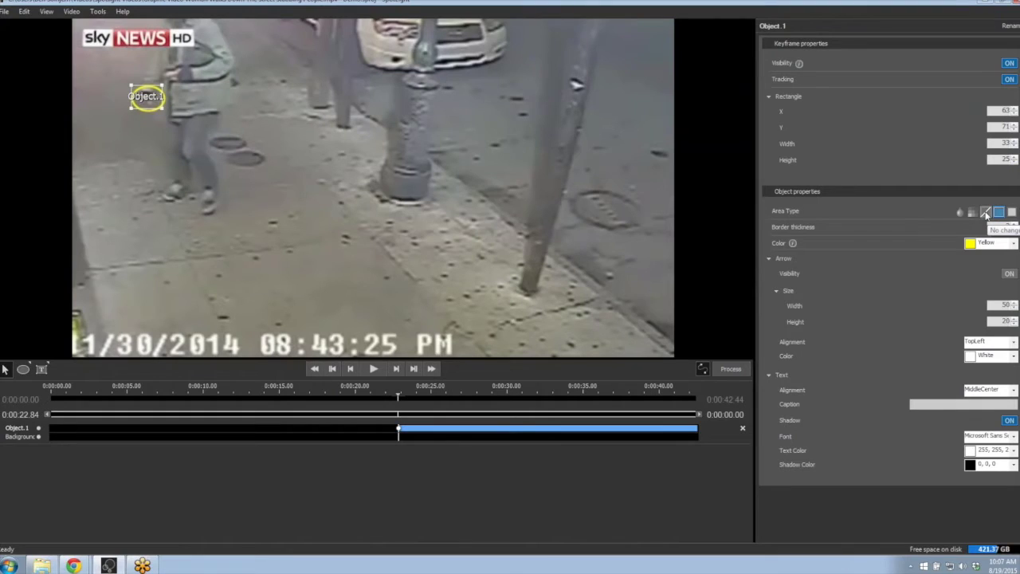
Step: Try the no-change, block, blur and solid area types on the ellipse and return it to the border type
click(985, 213)
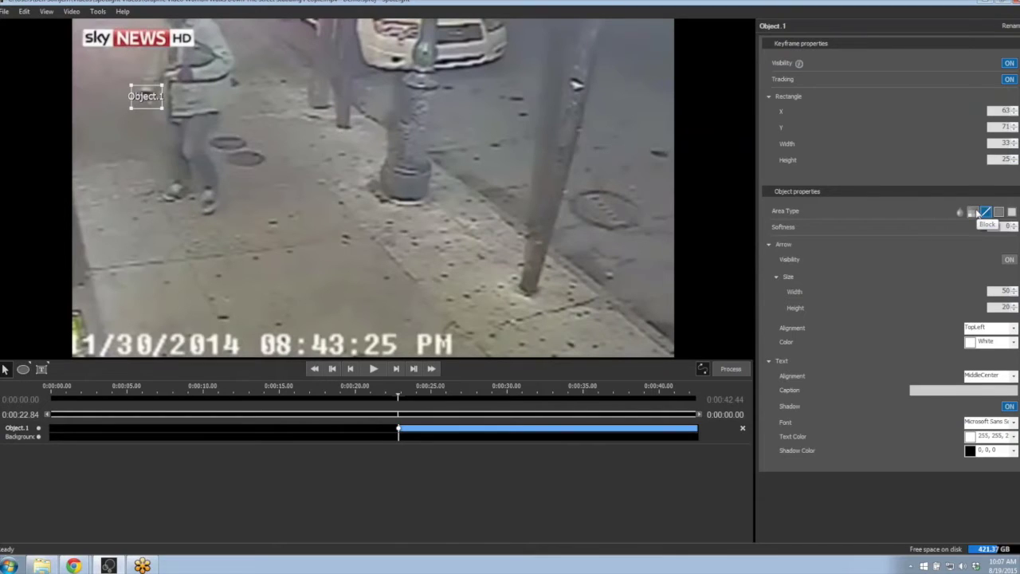
click(973, 212)
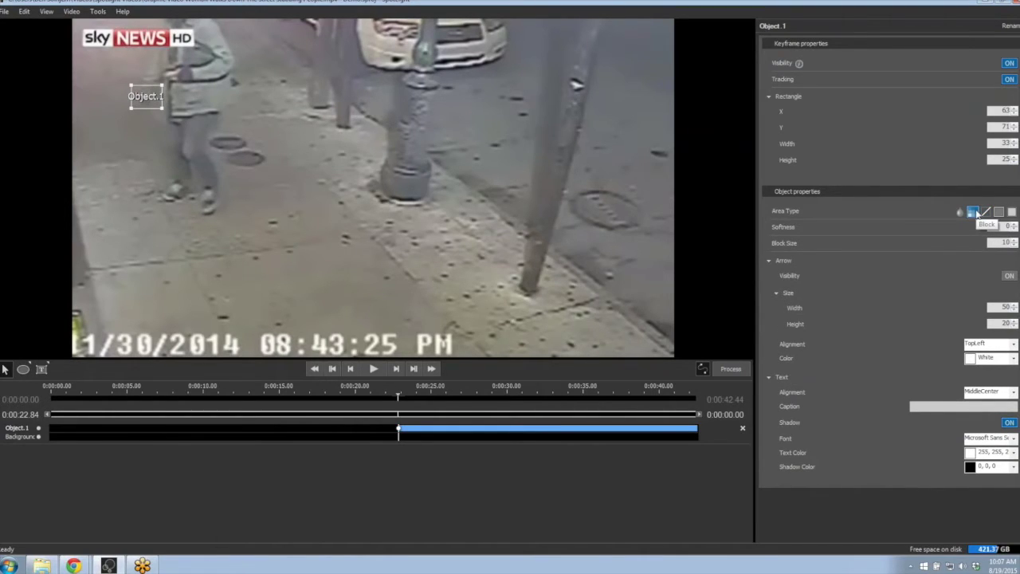
click(961, 212)
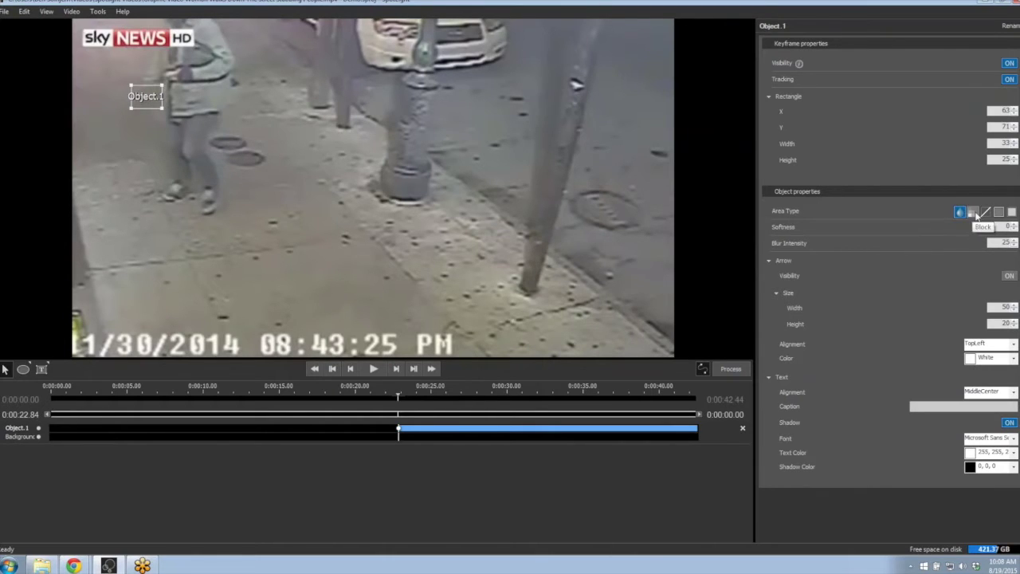
click(1011, 212)
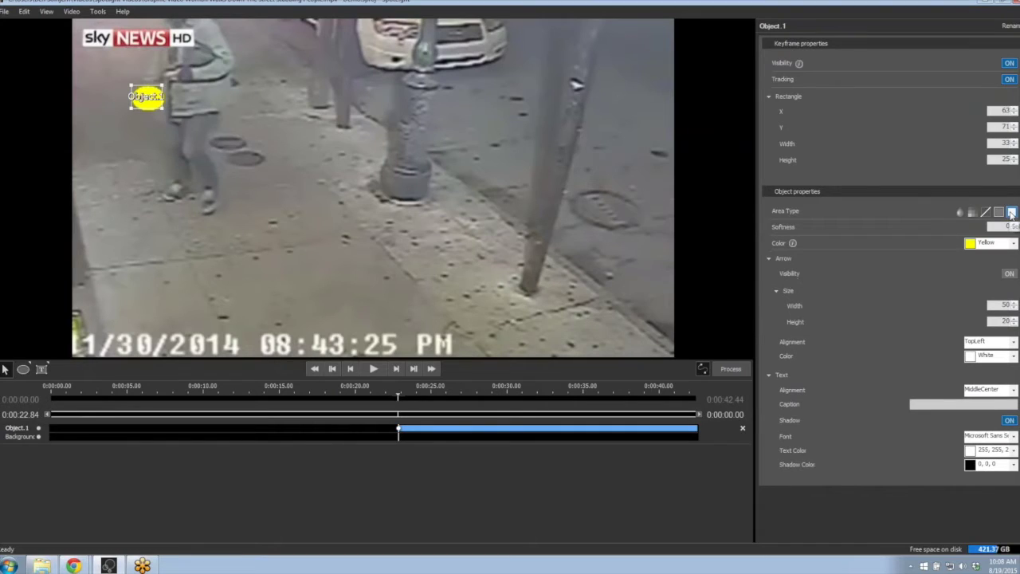
click(998, 212)
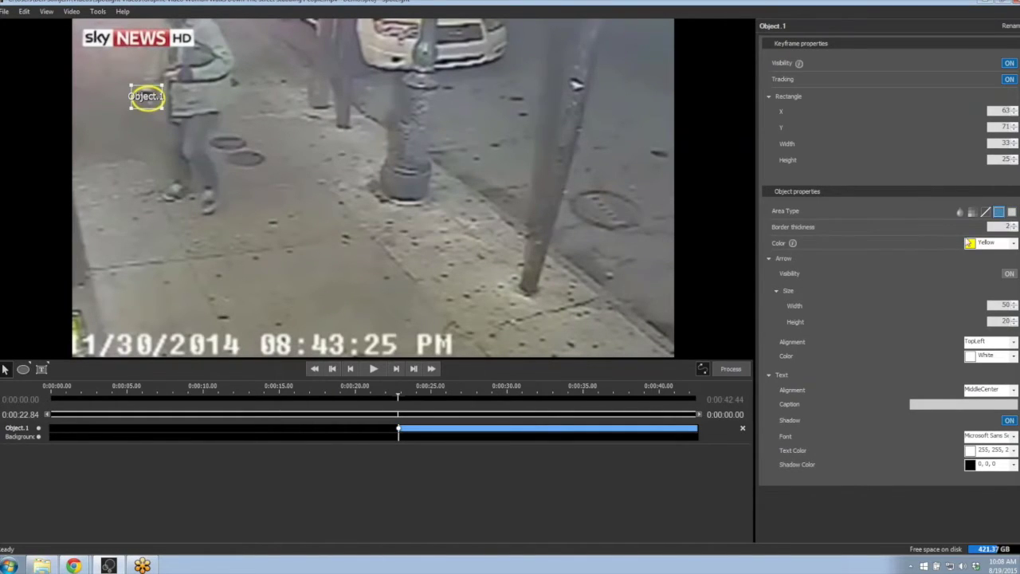
Step: Set the ellipse's border thickness to 2 and its border color to Red
click(1015, 230)
click(1014, 224)
click(1013, 243)
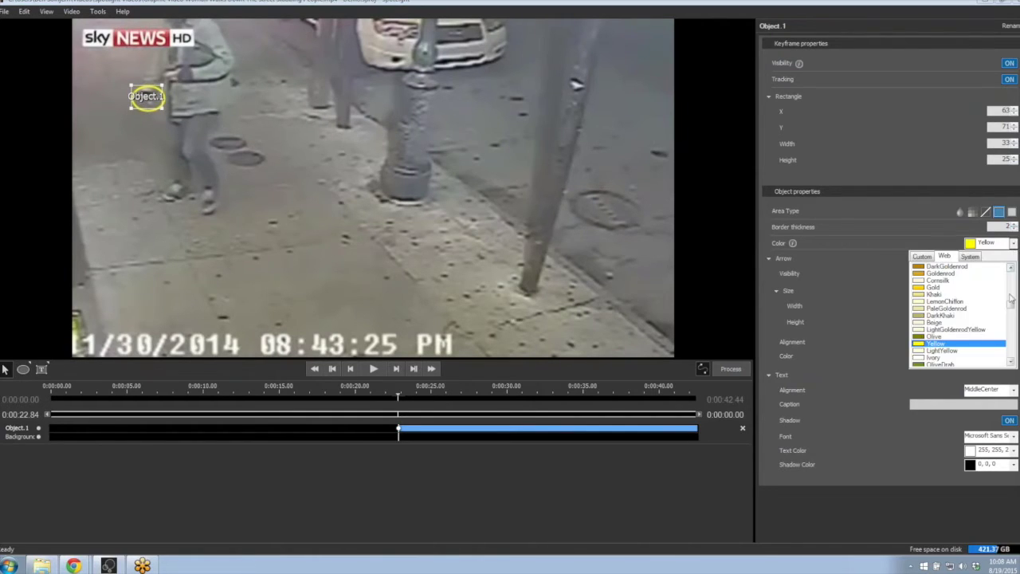
drag(1011, 305, 1010, 279)
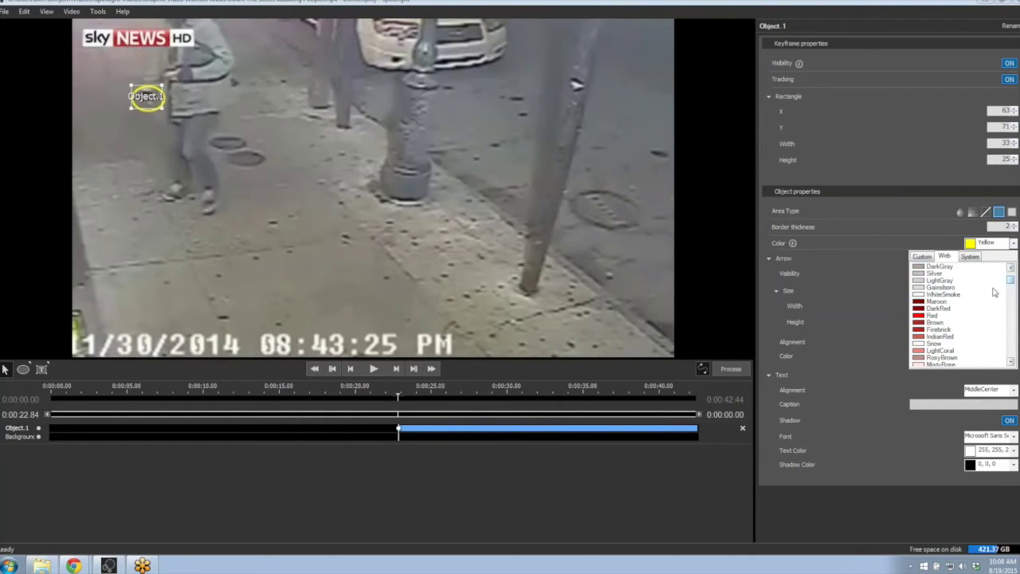
click(937, 314)
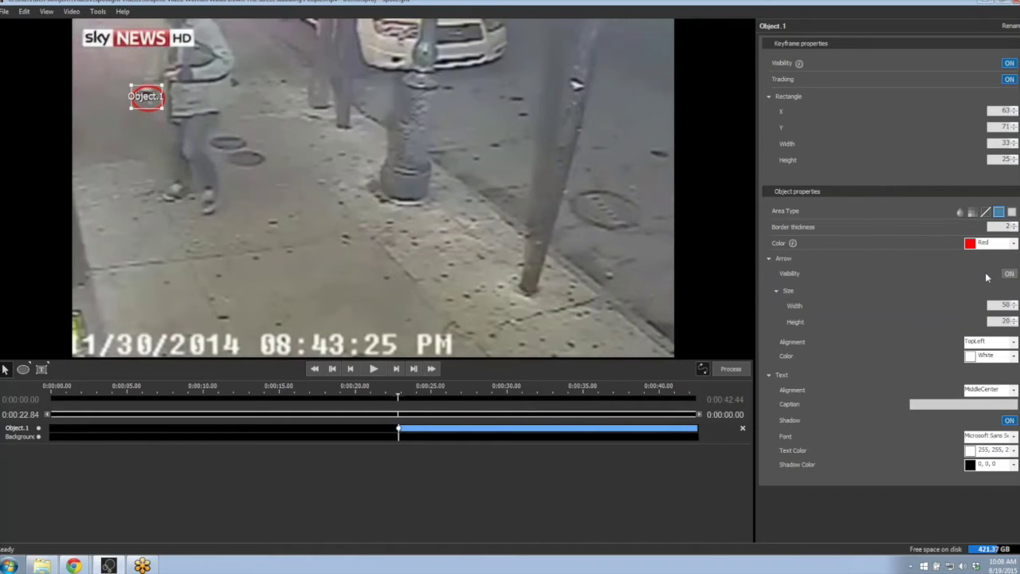
Step: Make the ellipse's arrow visible and size it to a width of 42 and a height of 9
click(1009, 274)
click(1014, 309)
click(1014, 309)
click(1014, 318)
click(1014, 318)
click(1014, 318)
click(1014, 317)
click(1015, 324)
click(1015, 323)
click(1014, 323)
click(1014, 324)
click(1014, 324)
click(1014, 324)
click(1014, 324)
click(1014, 325)
Step: Align the arrow to MiddleLeft of the ellipse and color it Red
click(1014, 342)
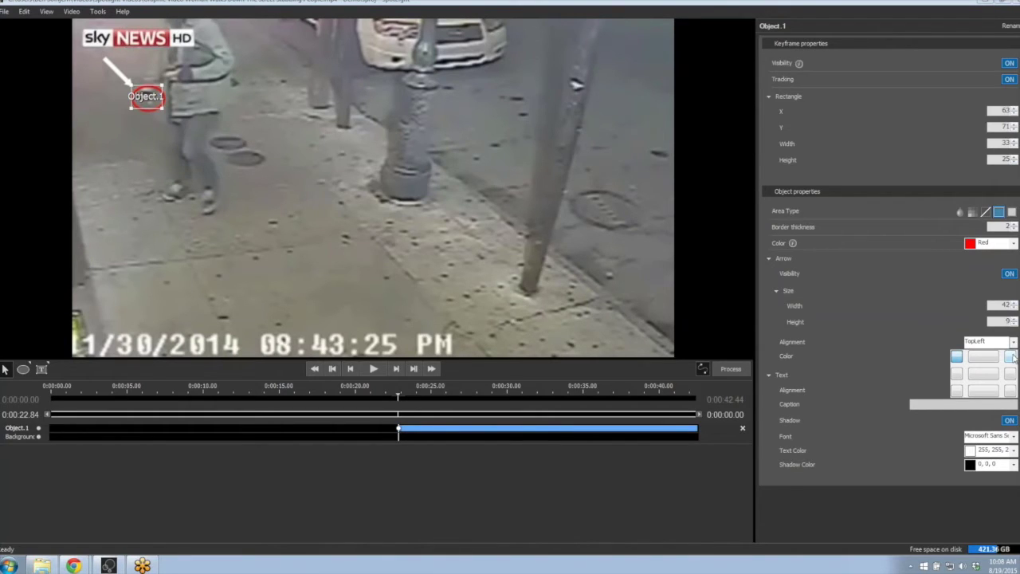
click(1013, 358)
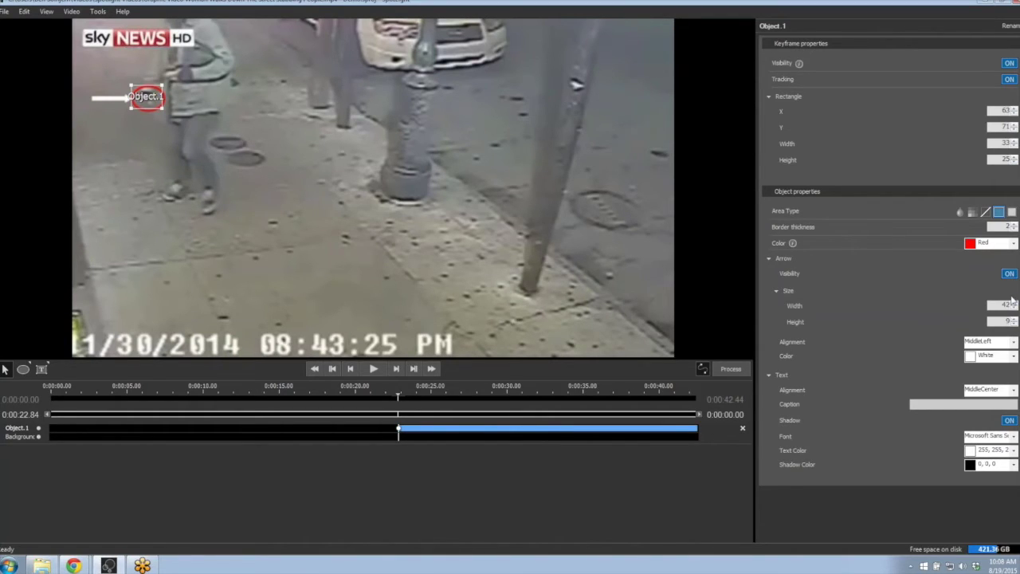
click(1013, 356)
click(937, 449)
Step: Give the ellipse the caption "Knife" and align the text to BottomCenter
text(Knife)
click(1014, 389)
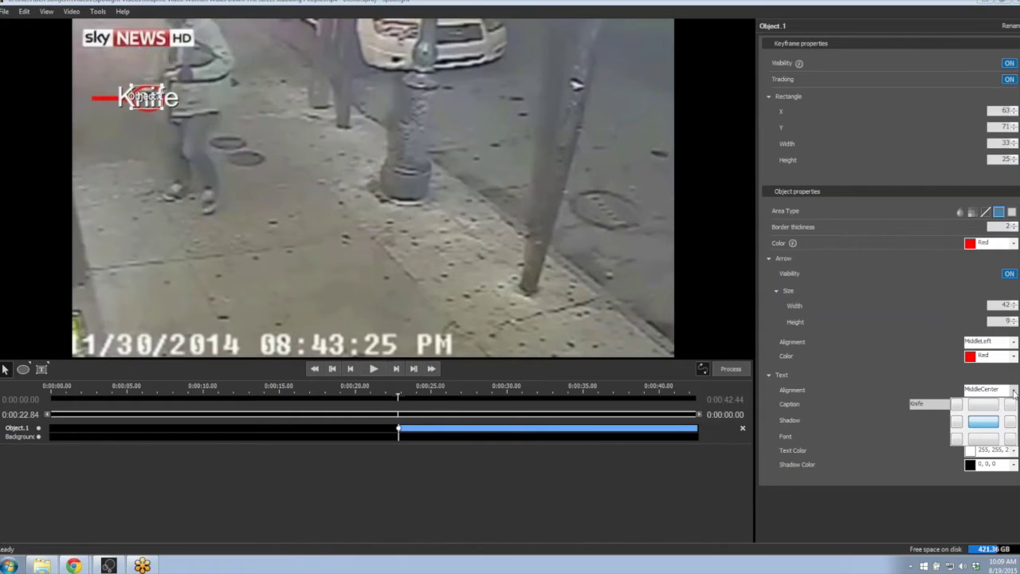
click(989, 439)
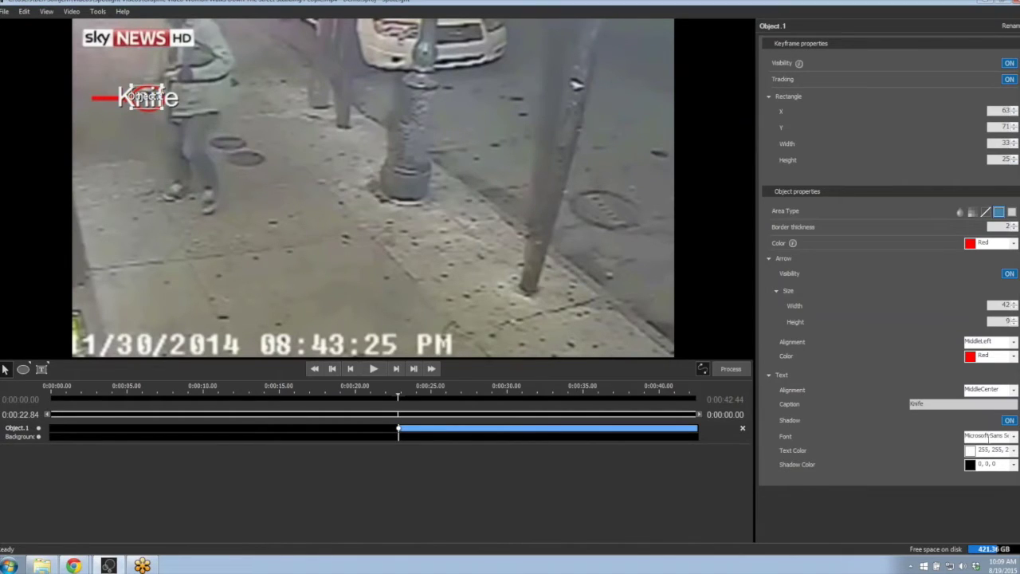
click(1013, 389)
click(988, 443)
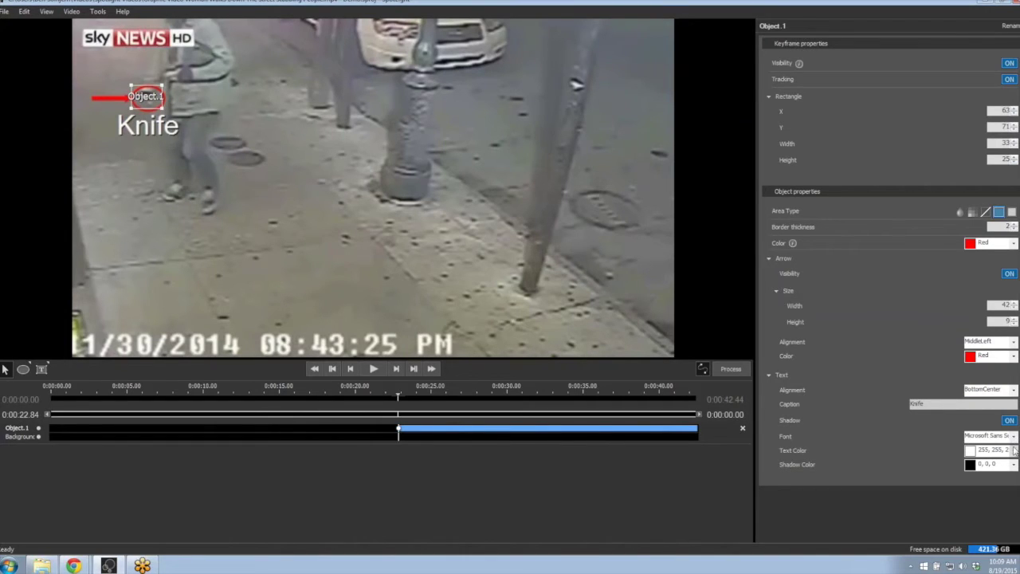
Step: Set the caption's text color to Red and its shadow color to Black
click(1014, 450)
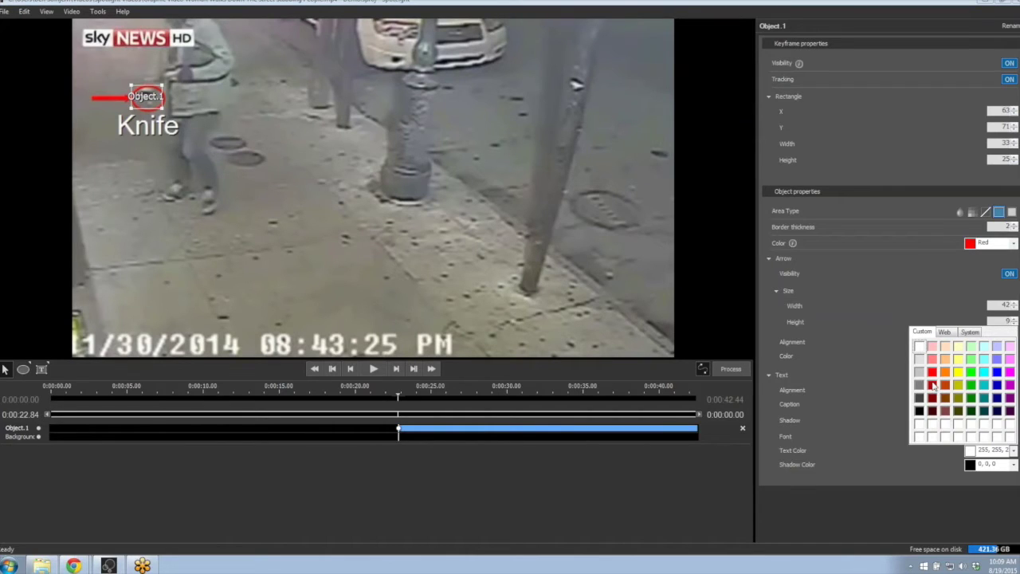
key(Escape)
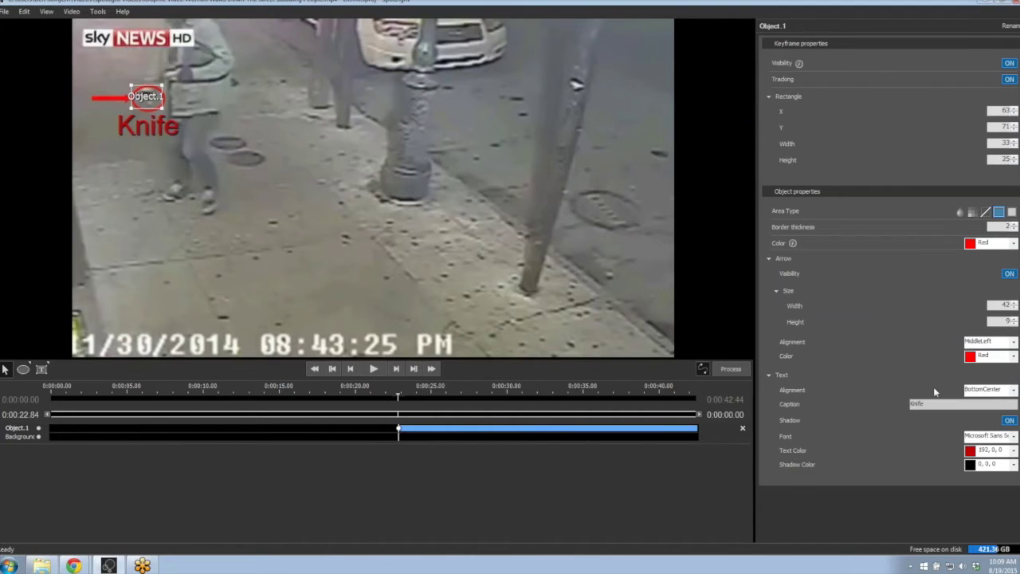
click(1012, 450)
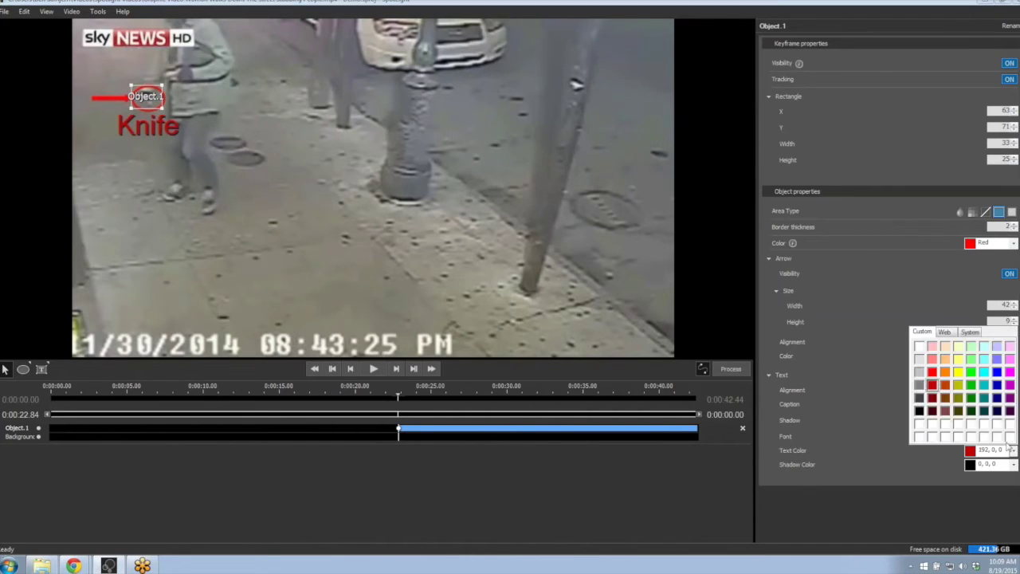
click(932, 371)
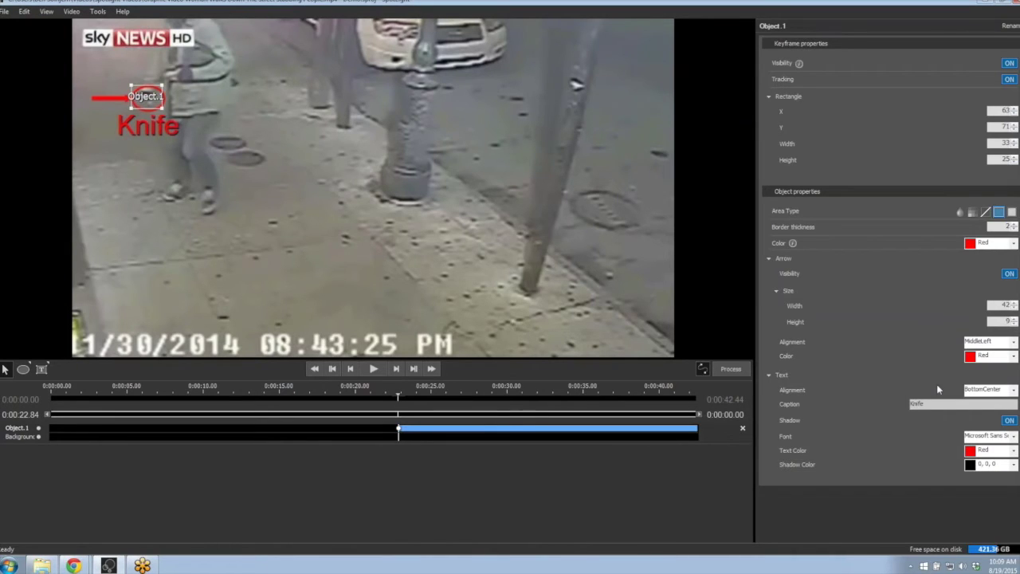
click(1013, 465)
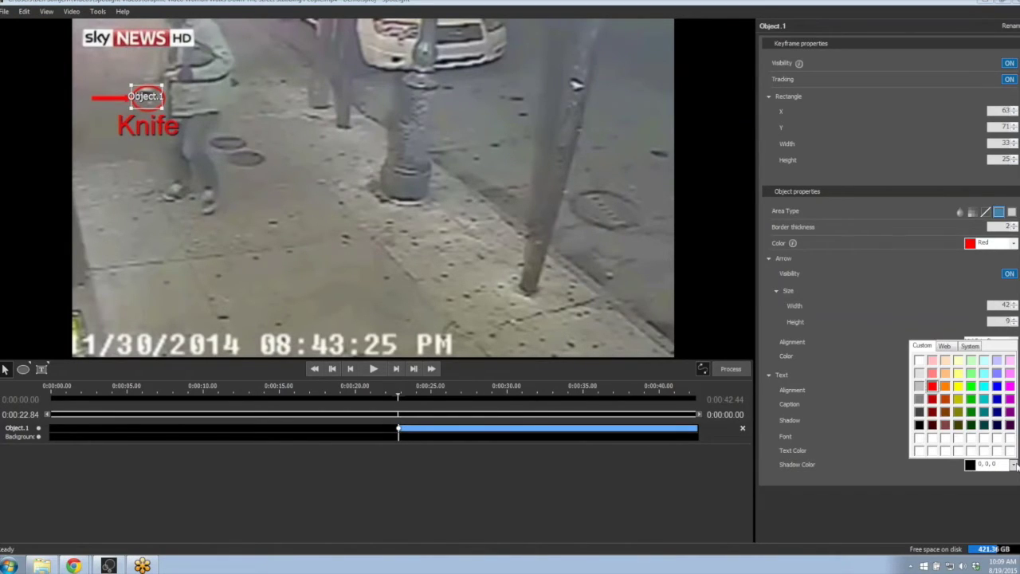
click(1013, 465)
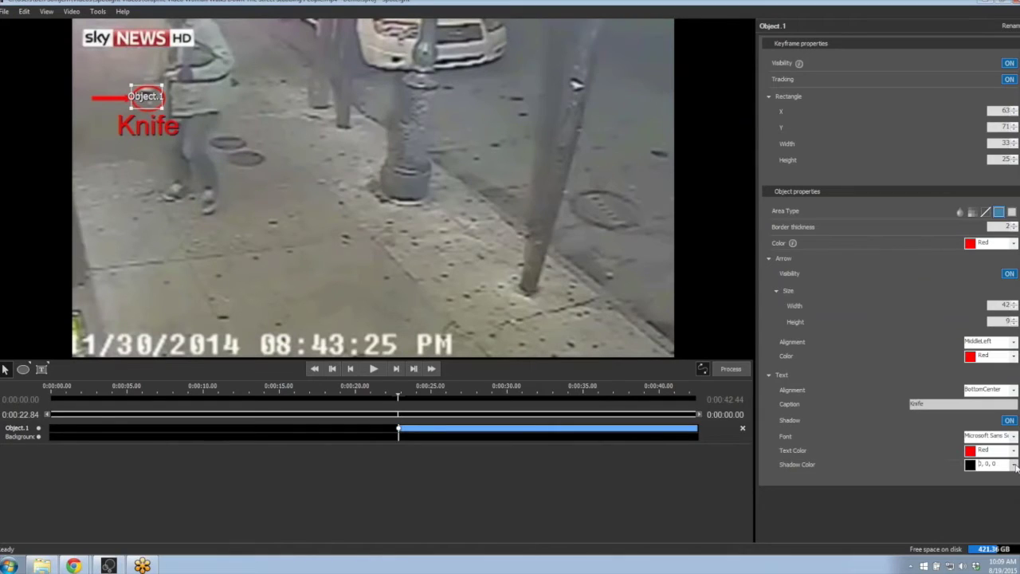
Step: Set the caption's font size to 14 after trying size 12
click(1013, 437)
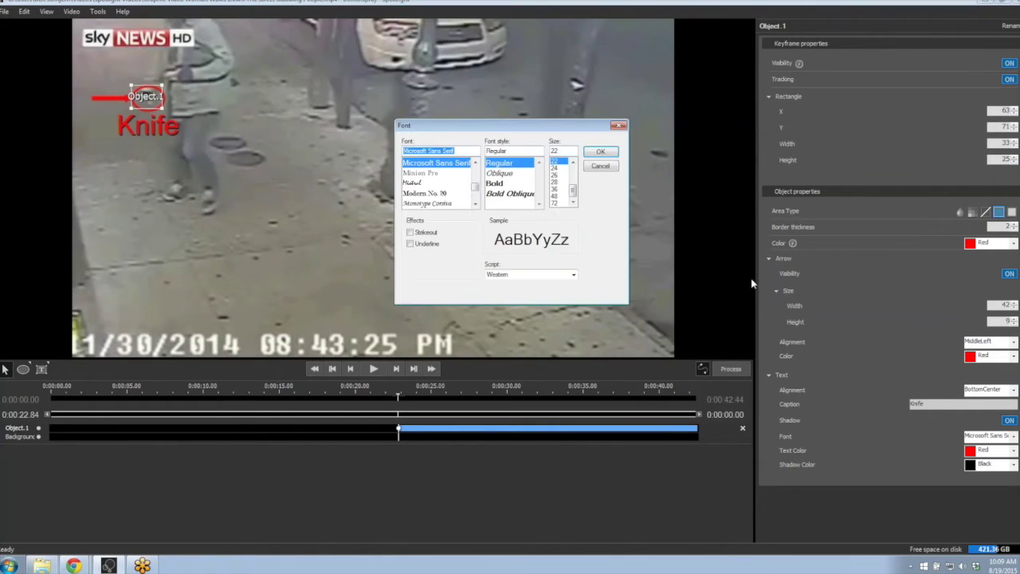
drag(573, 190, 573, 179)
click(561, 169)
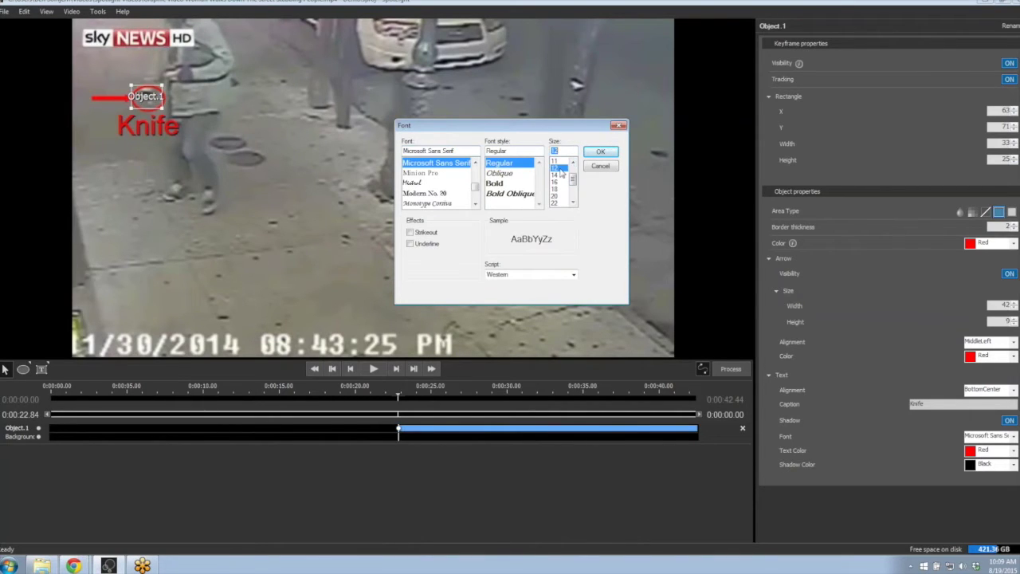
click(599, 152)
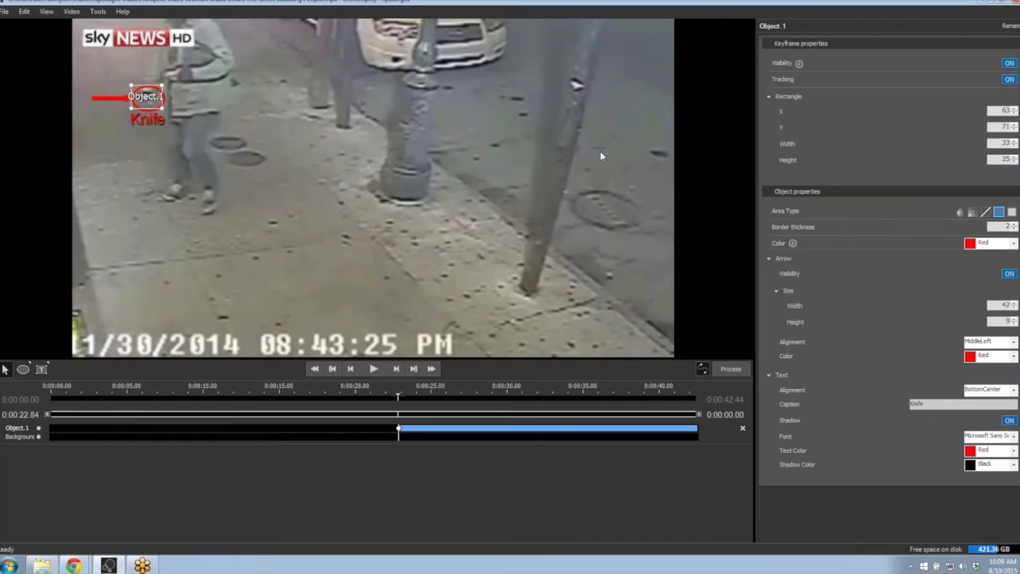
click(1013, 435)
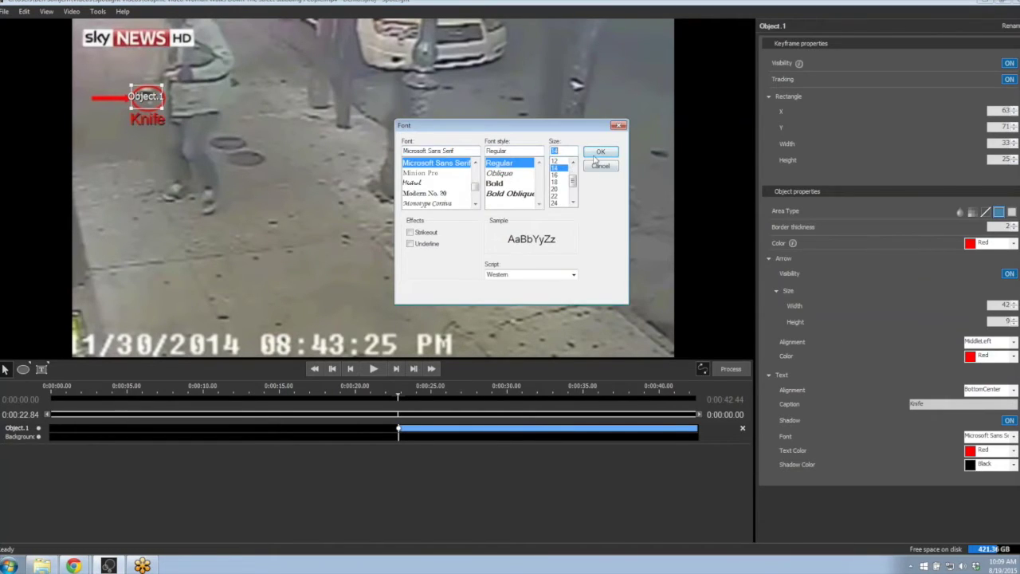
click(599, 154)
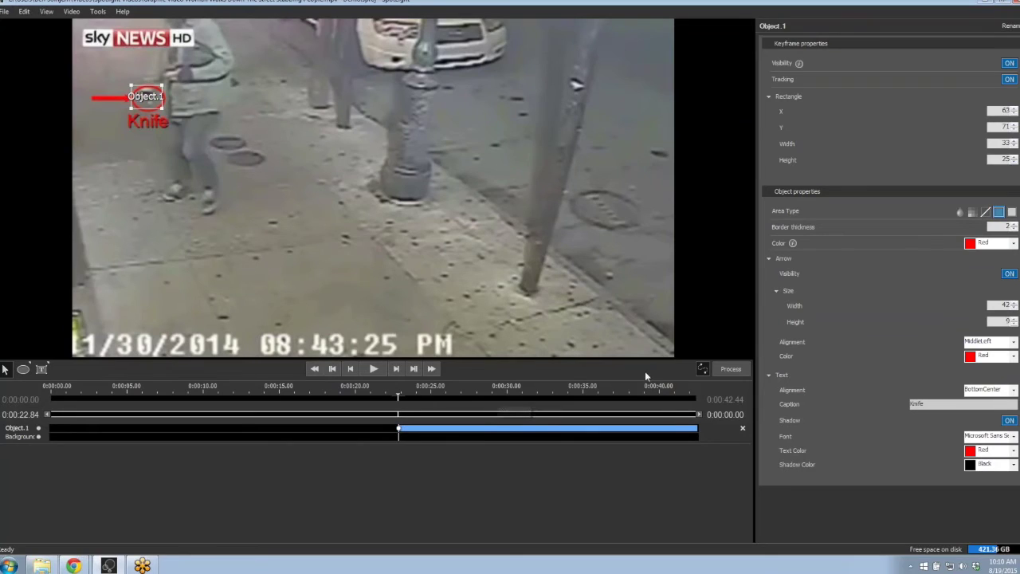
Step: Go to 0:00:24.80 in the video and reposition the ellipse over the person's hand at about X 85, Y 114
click(374, 369)
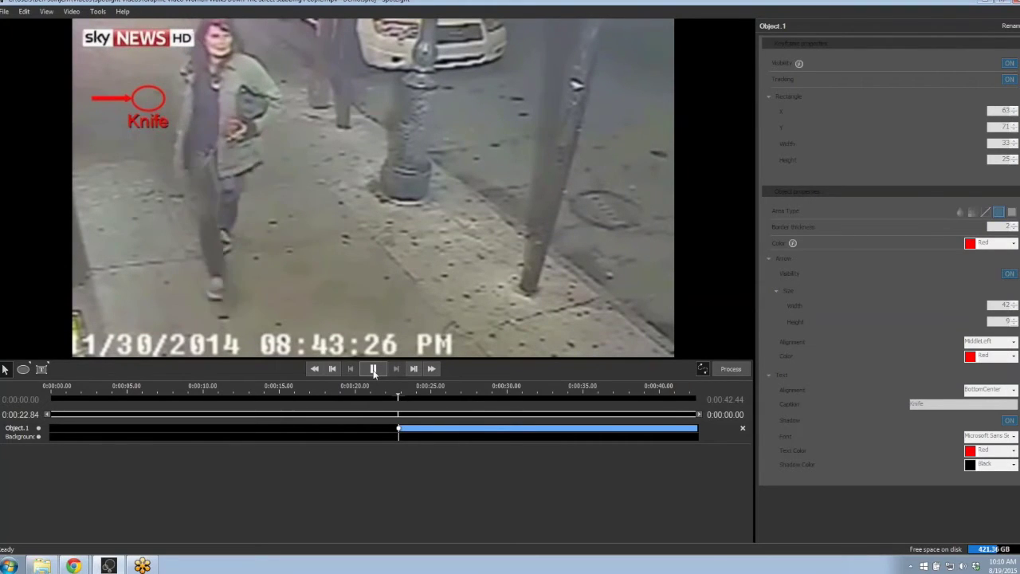
click(374, 368)
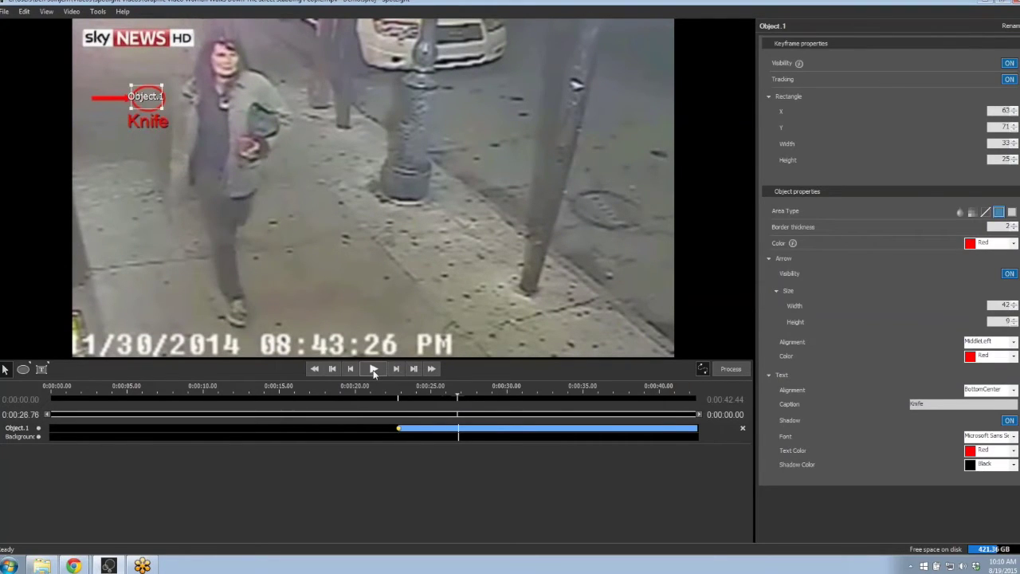
click(445, 399)
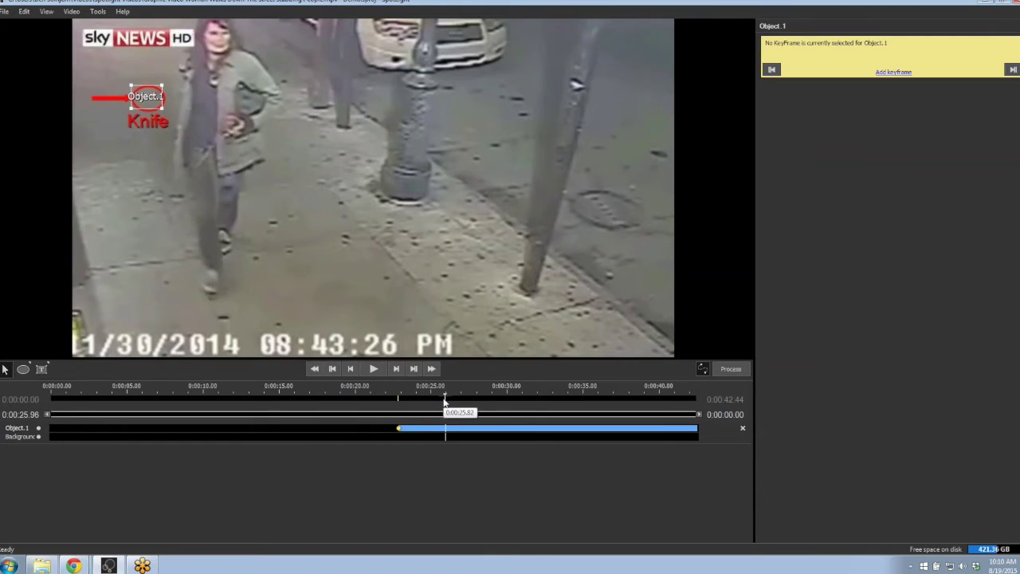
click(427, 398)
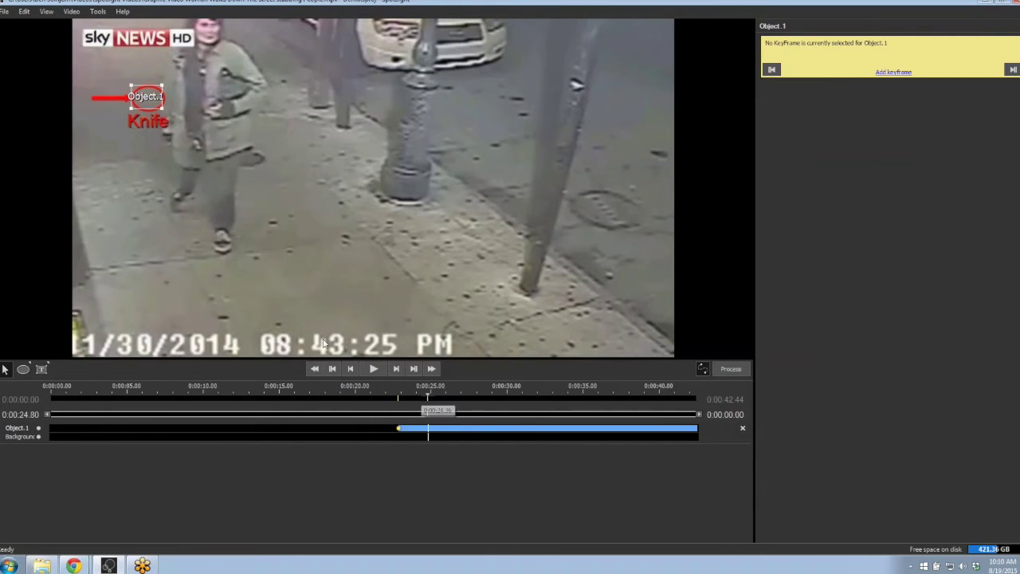
drag(148, 99, 169, 140)
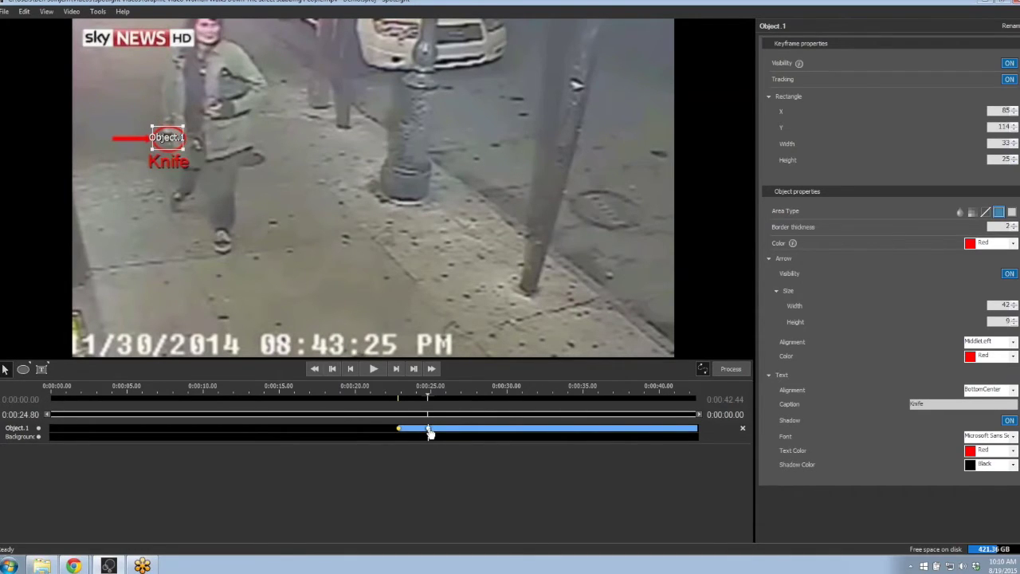
Step: Rename the ellipse object in the timeline to "Knife"
double_click(14, 429)
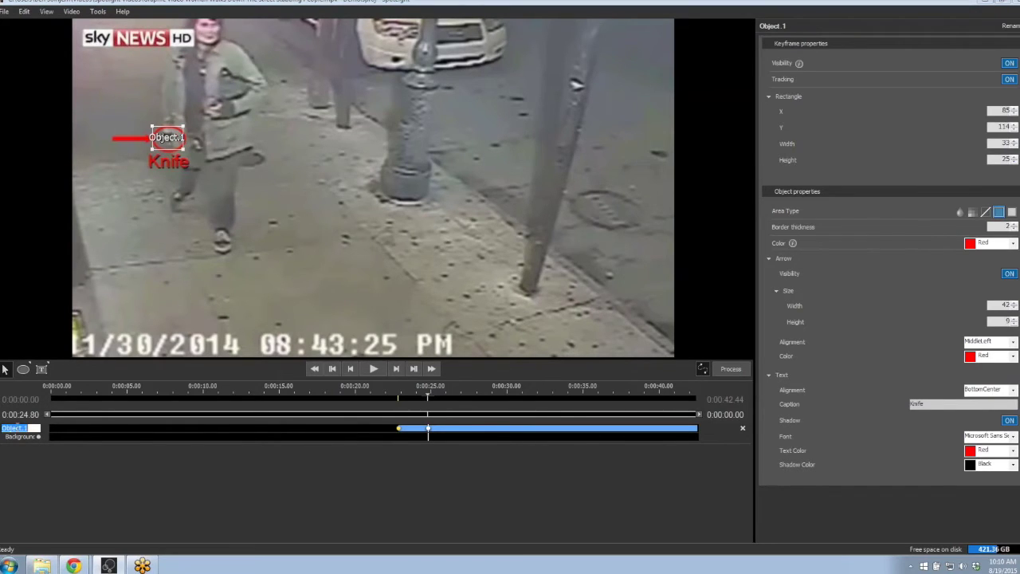
text(Knife)
key(Return)
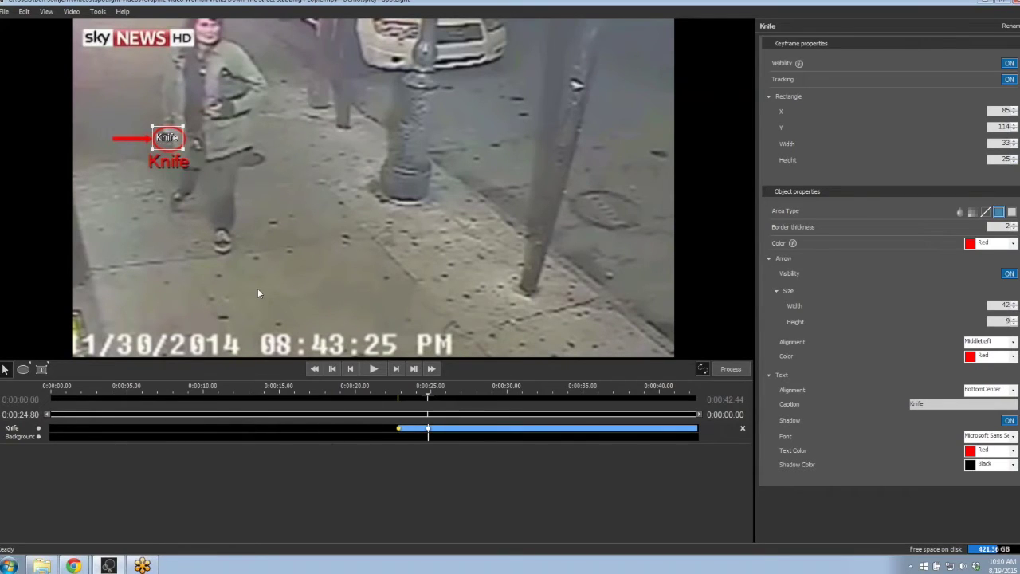
click(400, 429)
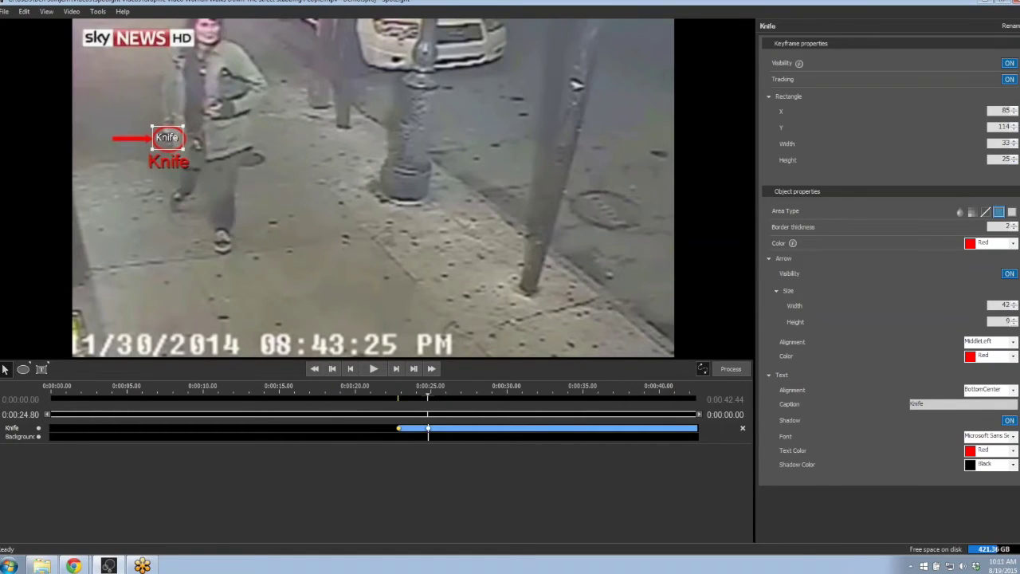
Step: Play the clip from the first Knife keyframe past the second one to check how the ellipse follows the hand
click(428, 429)
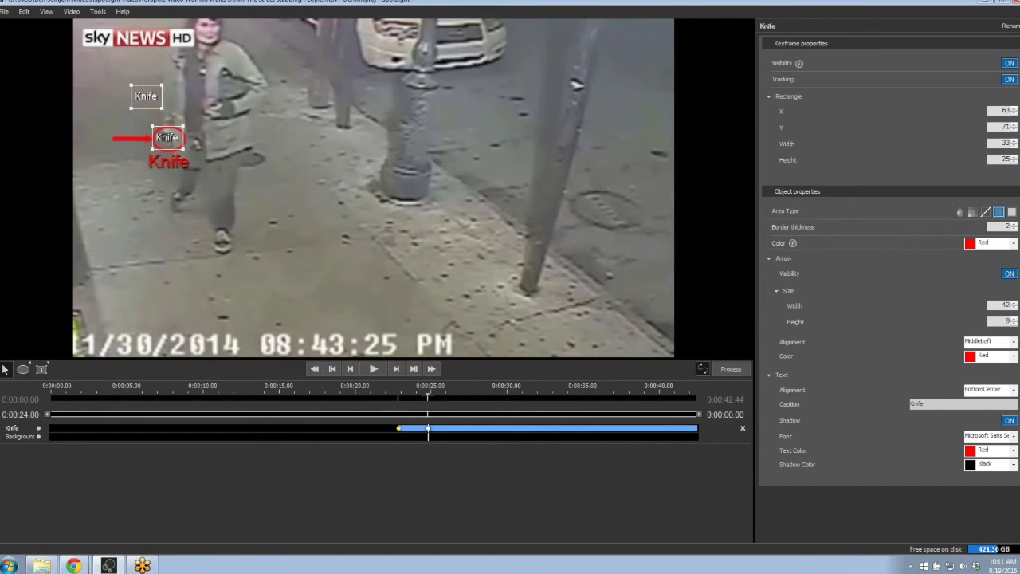
click(400, 430)
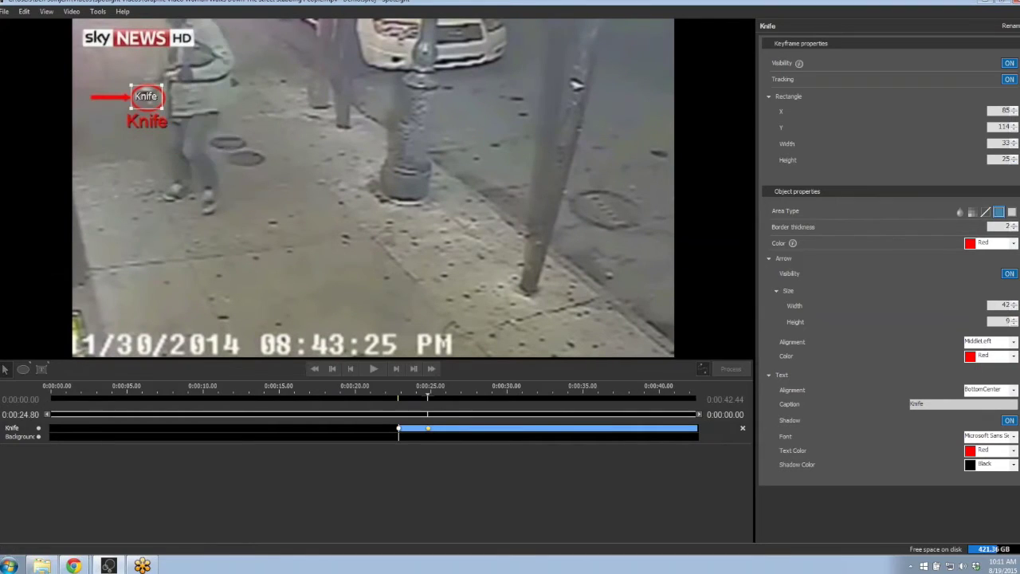
click(373, 370)
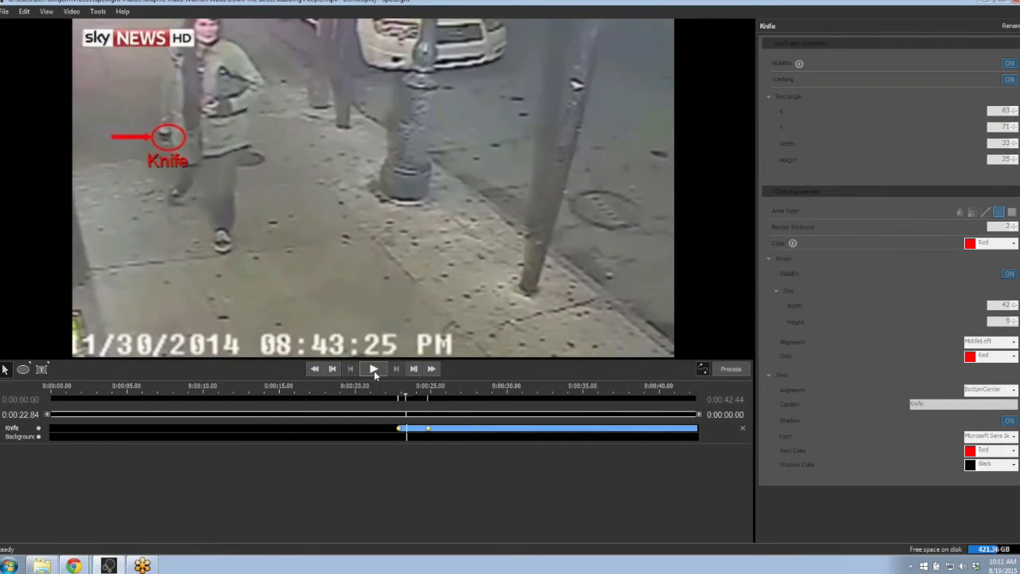
click(373, 370)
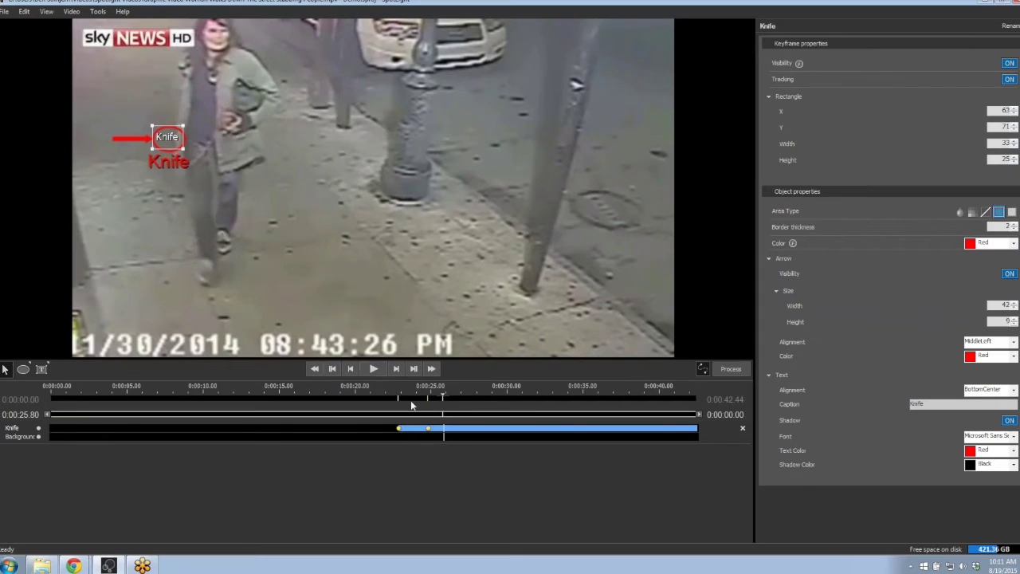
Step: Add a Knife keyframe at 0:00:24.12 and fit the ellipse around the knife, about 39 by 46 at X 65, Y 104
click(409, 397)
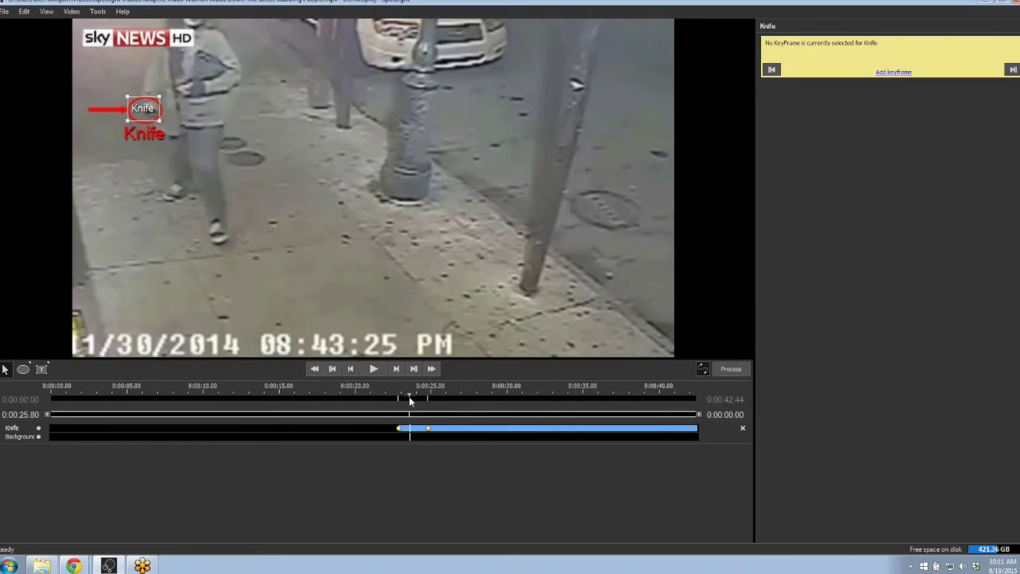
click(373, 370)
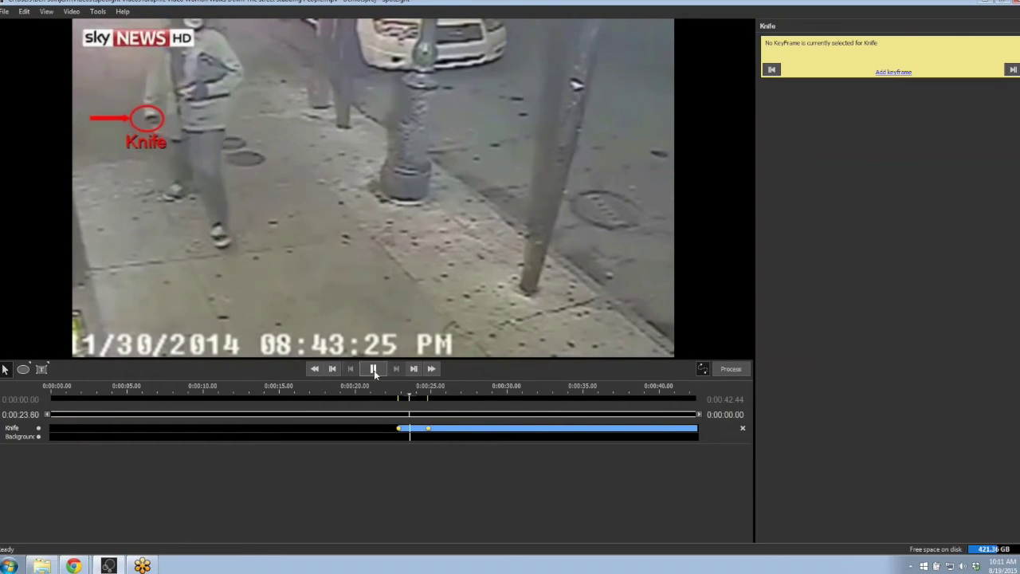
click(144, 153)
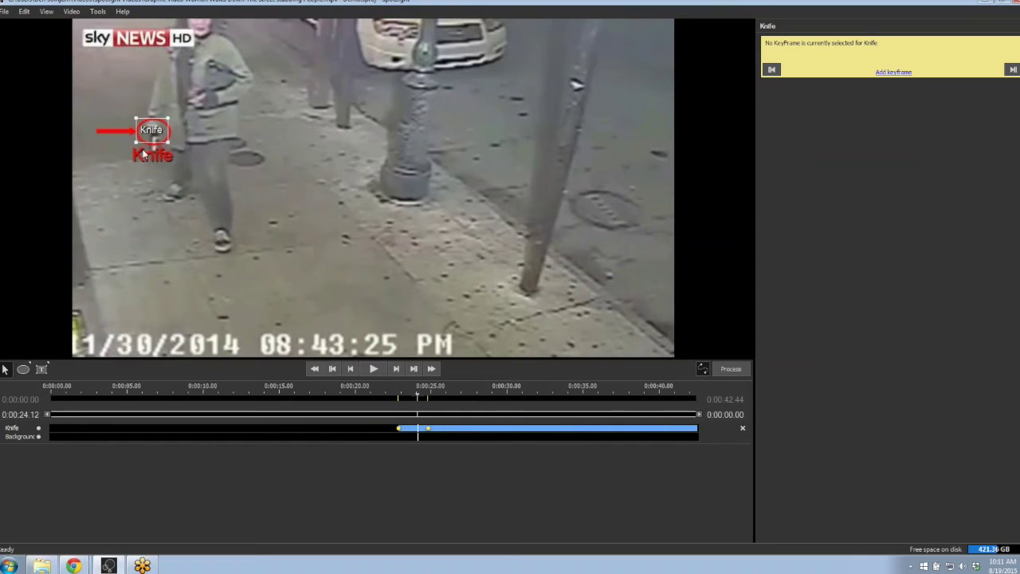
drag(137, 146, 170, 161)
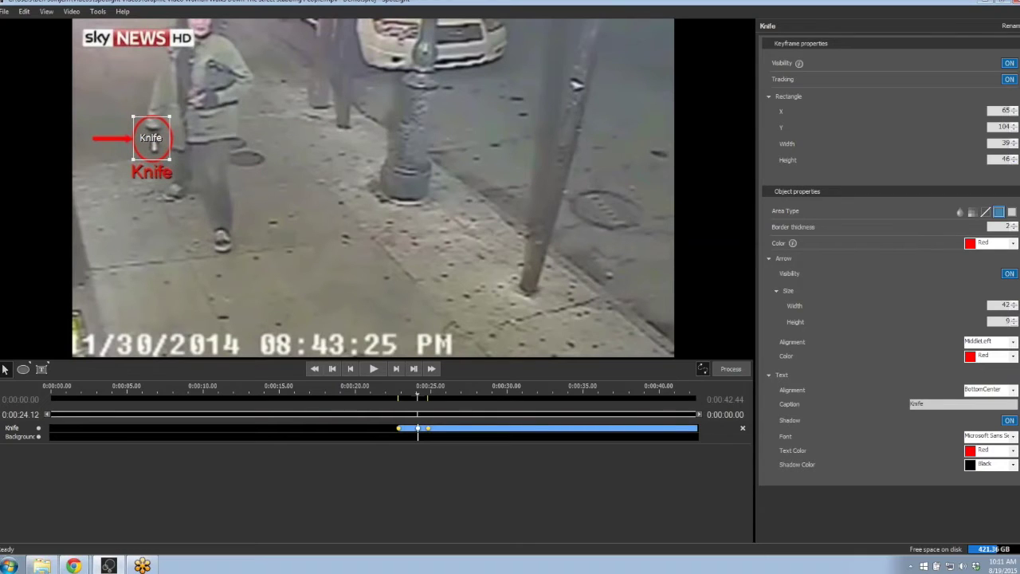
Step: Replay the footage from the first Knife keyframe at 0:00:22.84 to review the ellipse's motion between keyframes
click(332, 368)
click(372, 368)
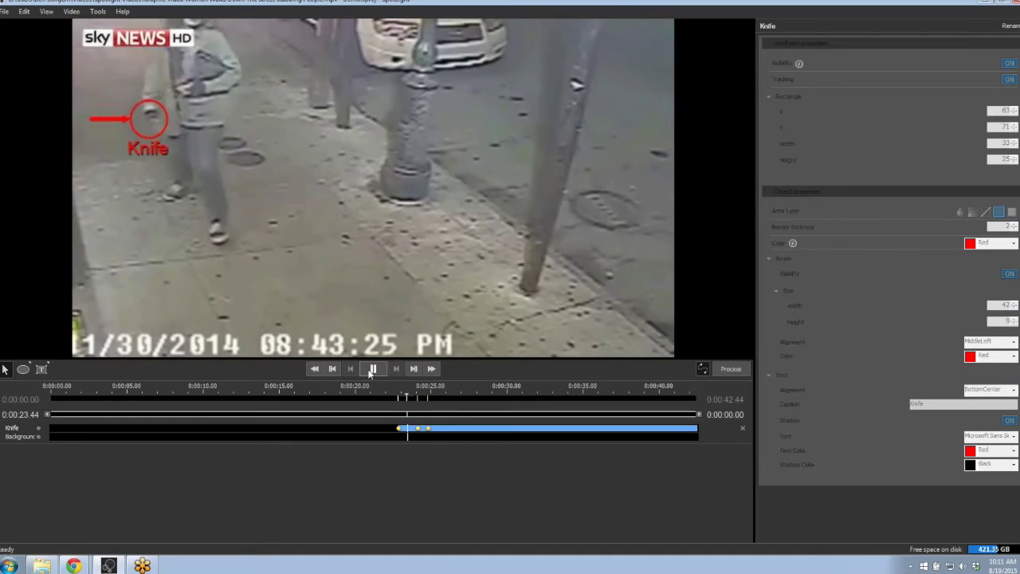
click(368, 369)
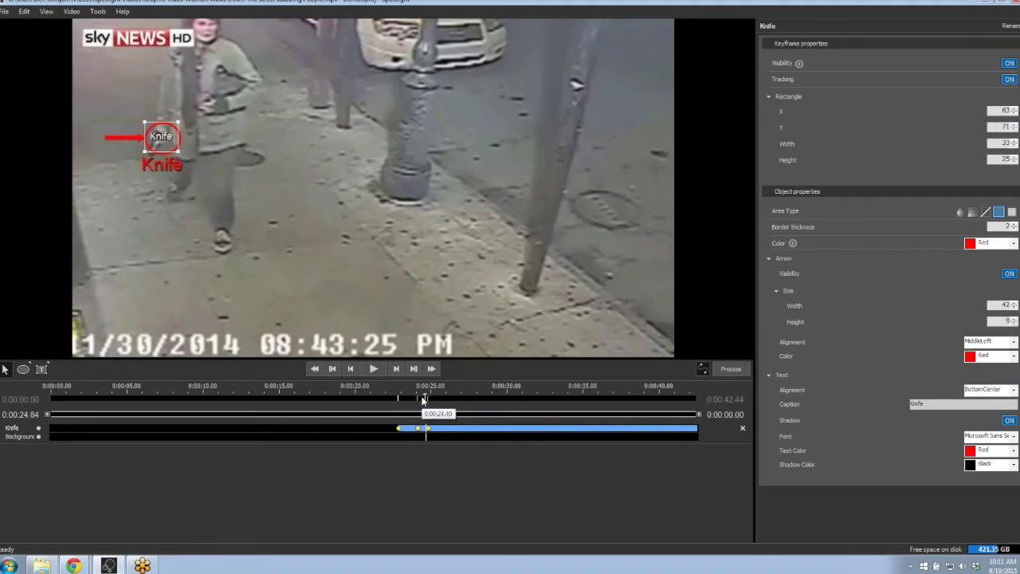
drag(424, 398, 399, 398)
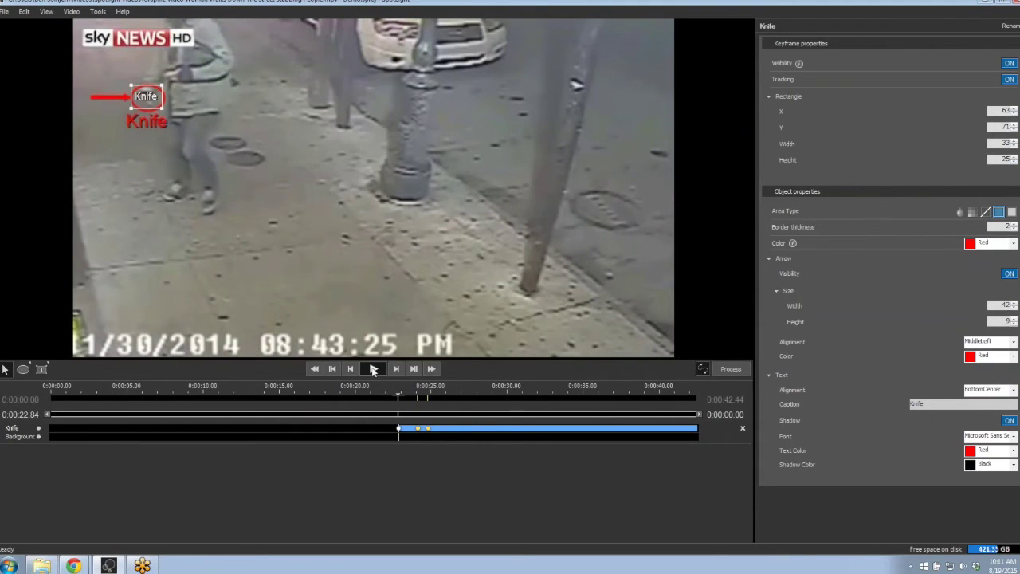
click(372, 369)
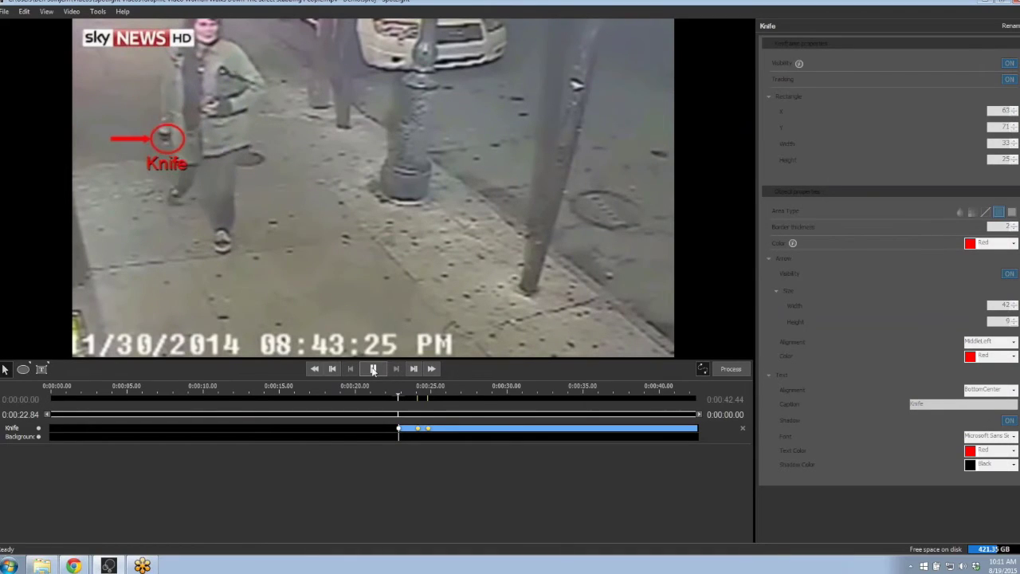
click(373, 369)
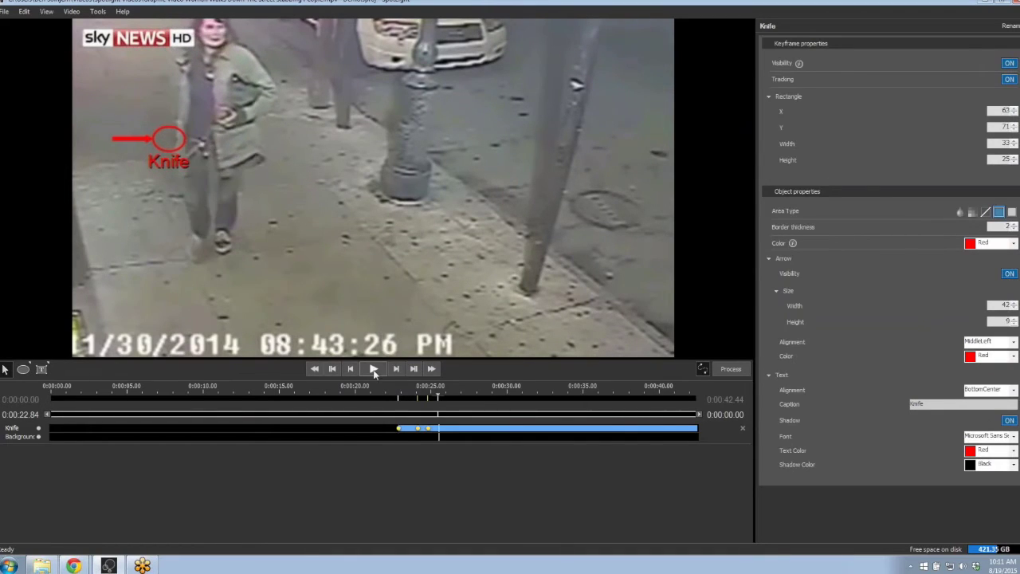
Step: Enlarge the ellipse at the first Knife keyframe, 0:00:22.84, to about 54 by 48 at X 53, Y 63
click(429, 430)
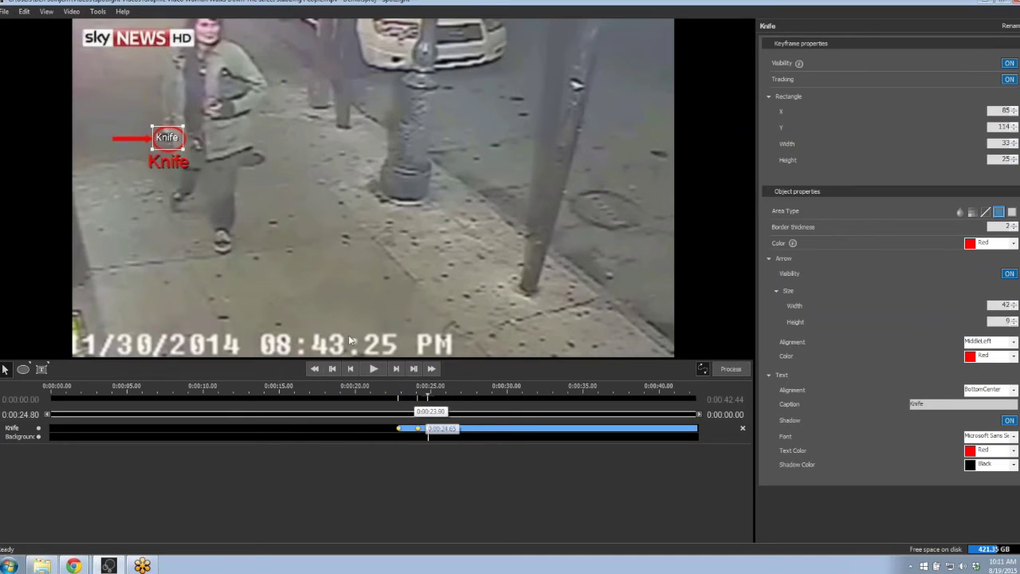
click(399, 431)
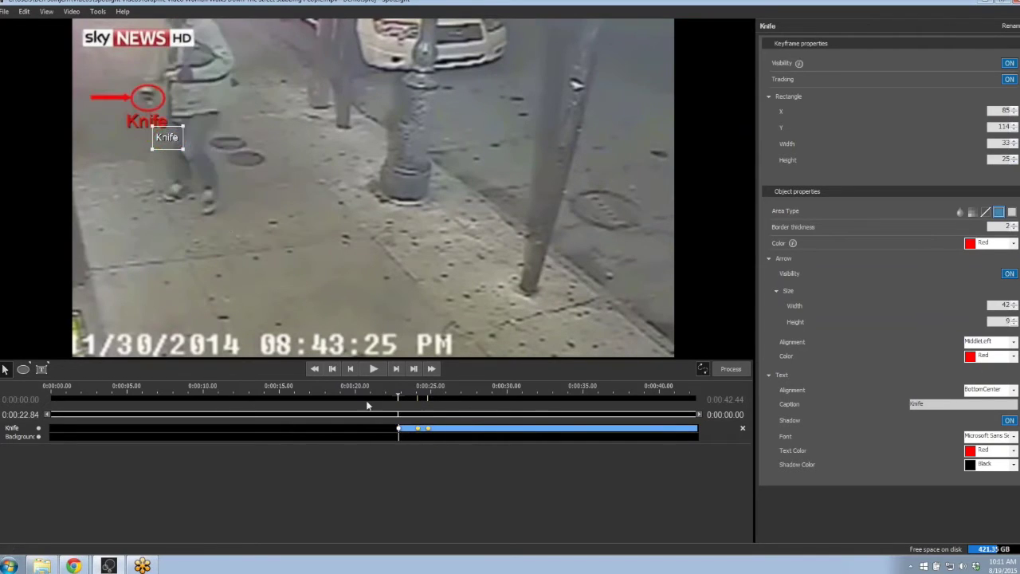
drag(160, 107, 174, 125)
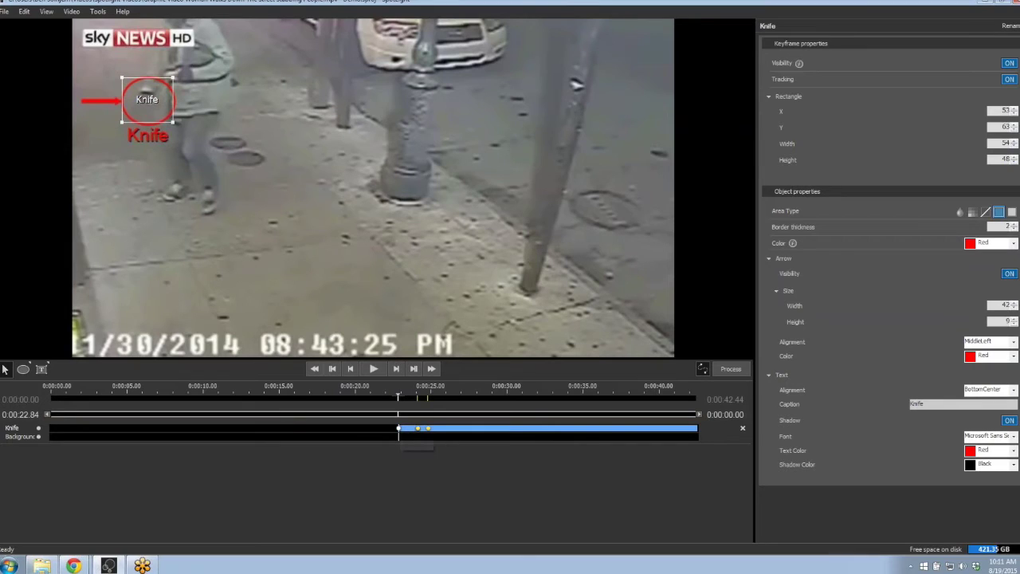
Step: Enlarge the ellipse to about 51 by 49 at the 0:00:24.80 keyframe and about 47 by 50 at the 0:00:24.12 keyframe
click(429, 431)
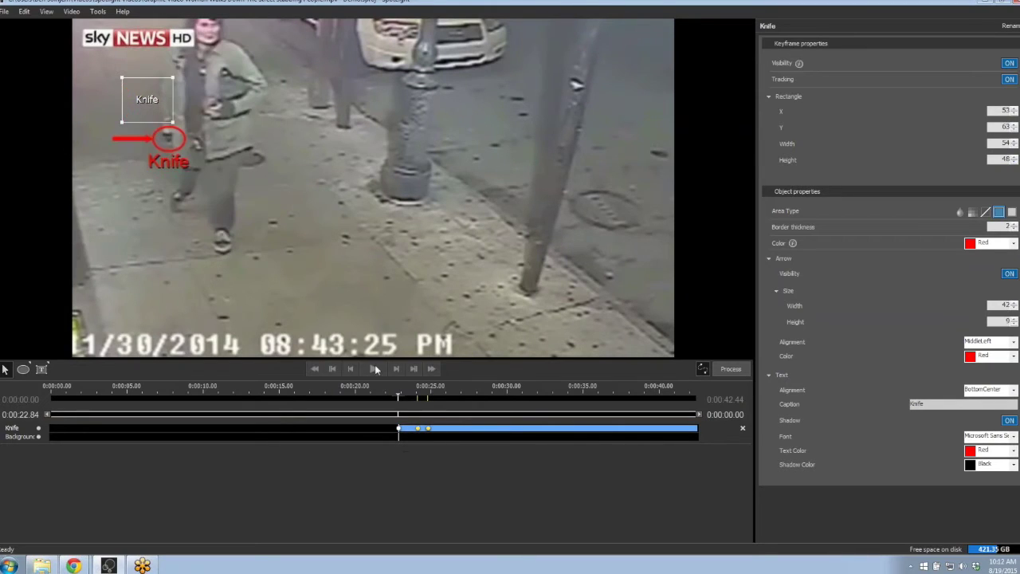
drag(151, 125, 143, 118)
drag(183, 149, 189, 164)
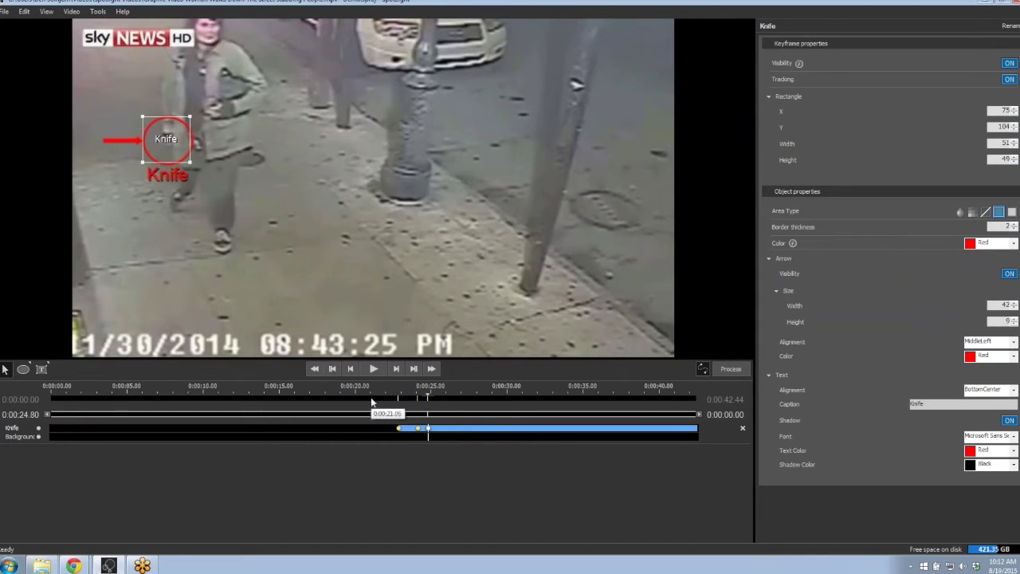
click(338, 370)
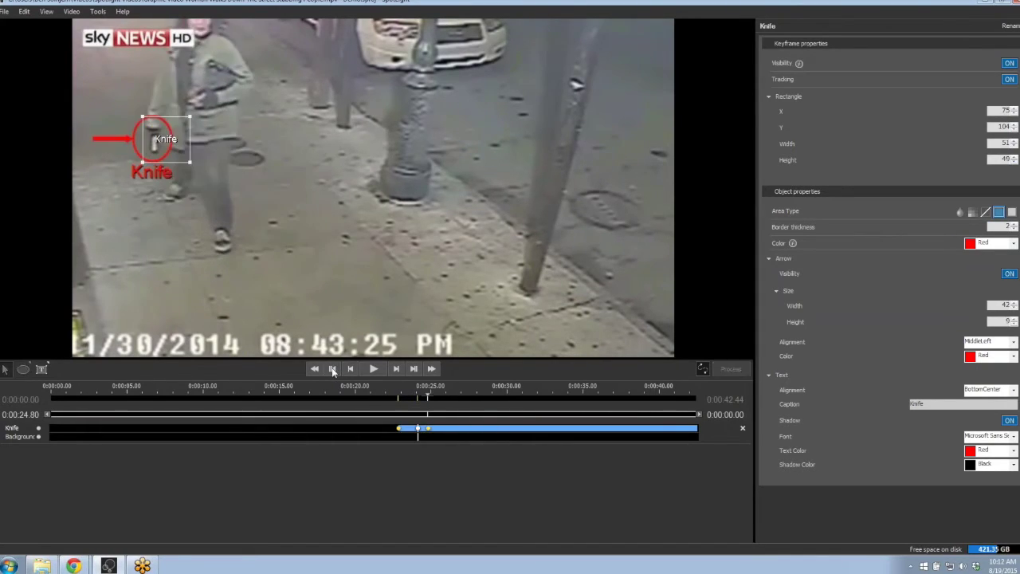
drag(168, 158, 177, 164)
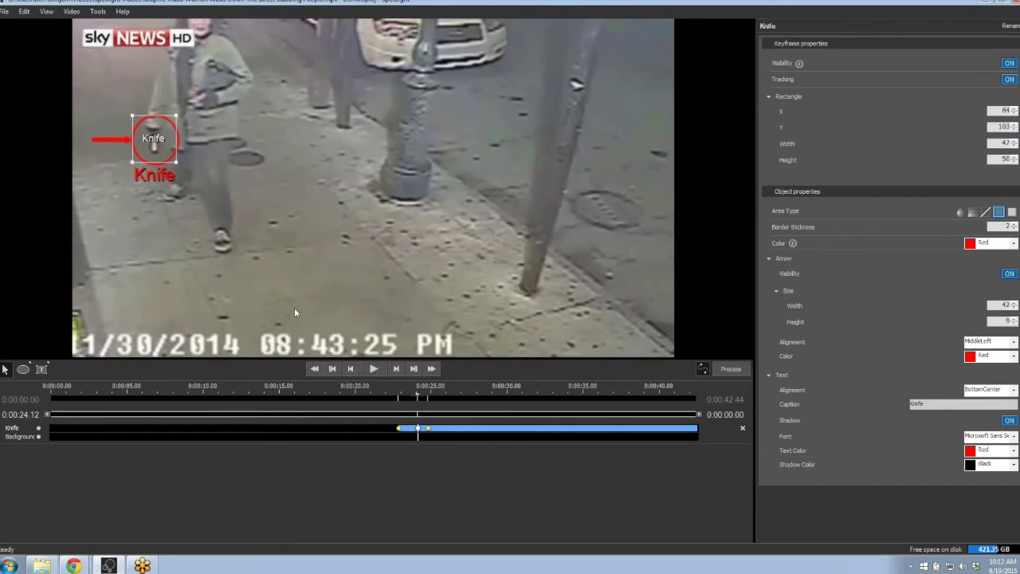
Step: Play the clip from the first keyframe to check the enlarged ellipse's tracking of the knife
click(338, 370)
click(373, 369)
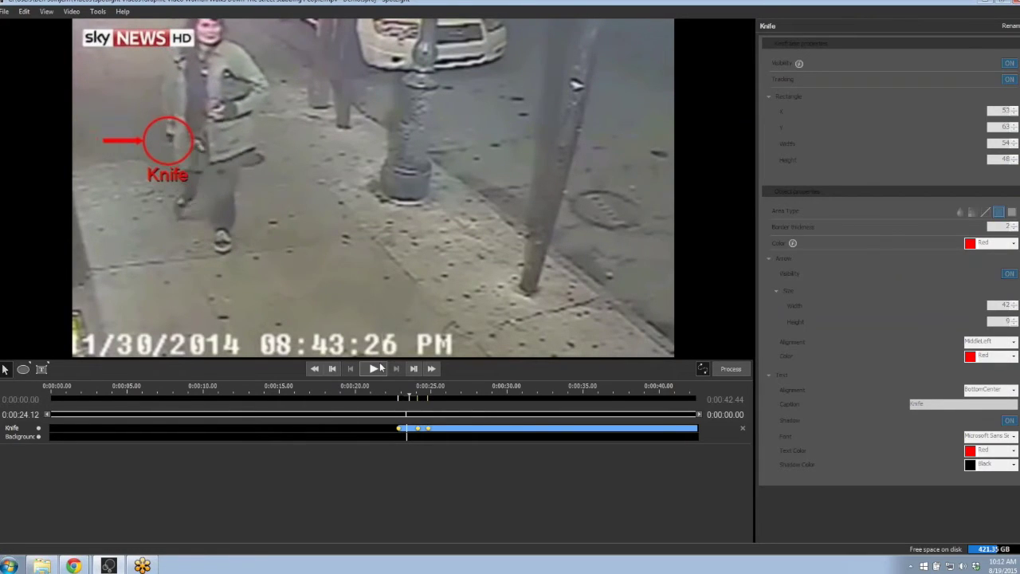
click(372, 368)
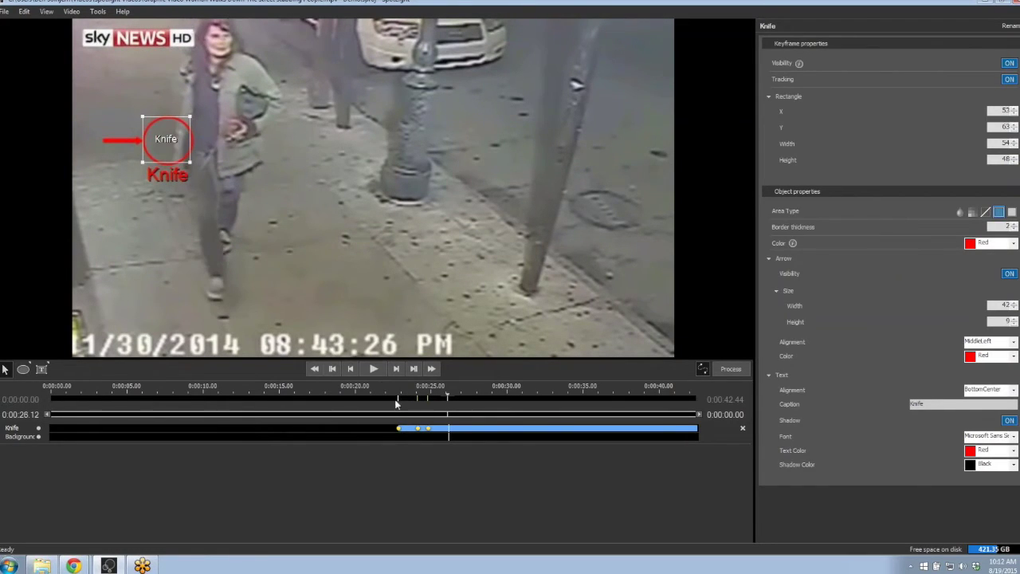
Step: Add a Knife keyframe at 0:00:25.32 and turn the ellipse's visibility off from that point
click(446, 400)
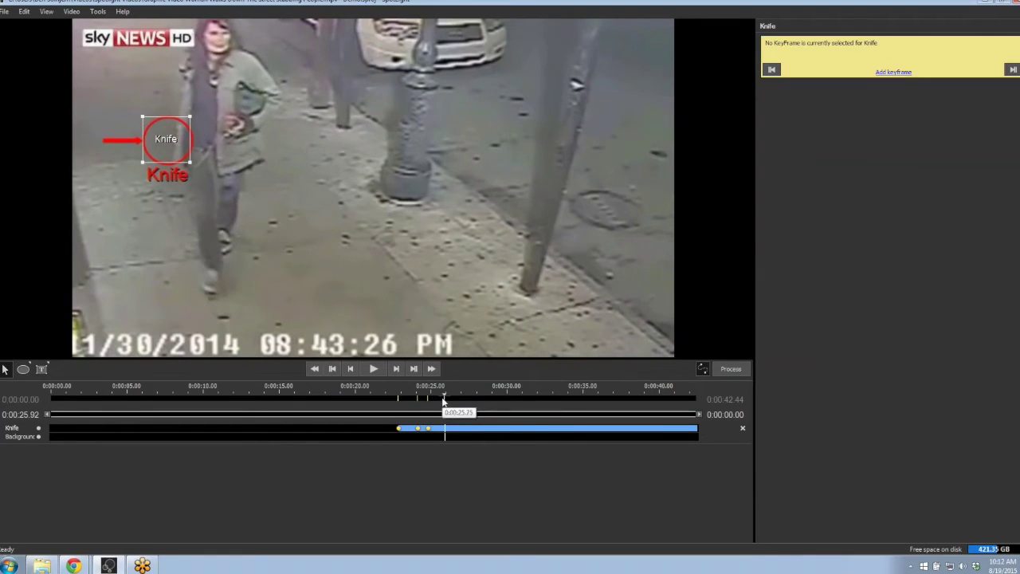
click(442, 402)
click(437, 402)
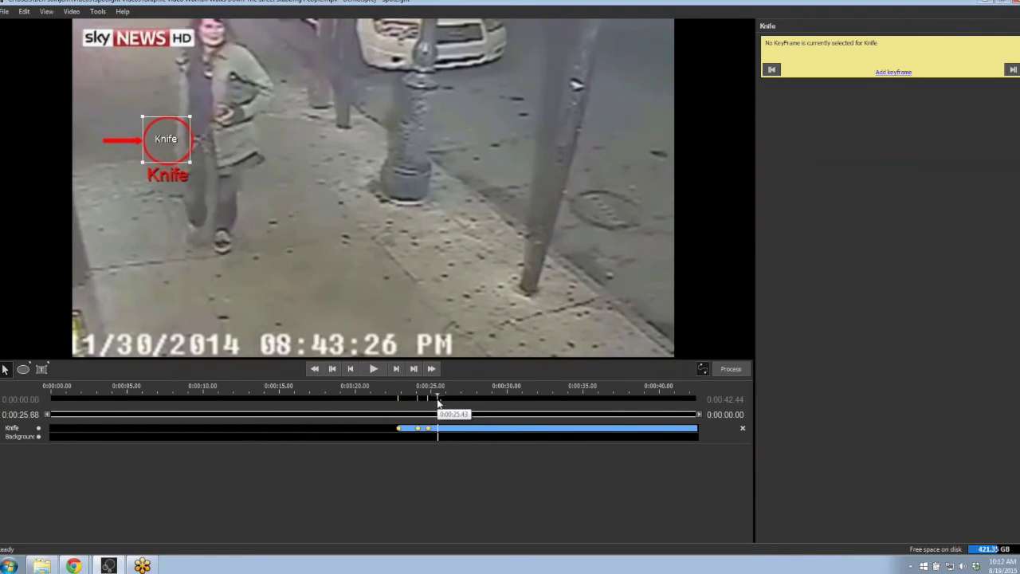
click(434, 398)
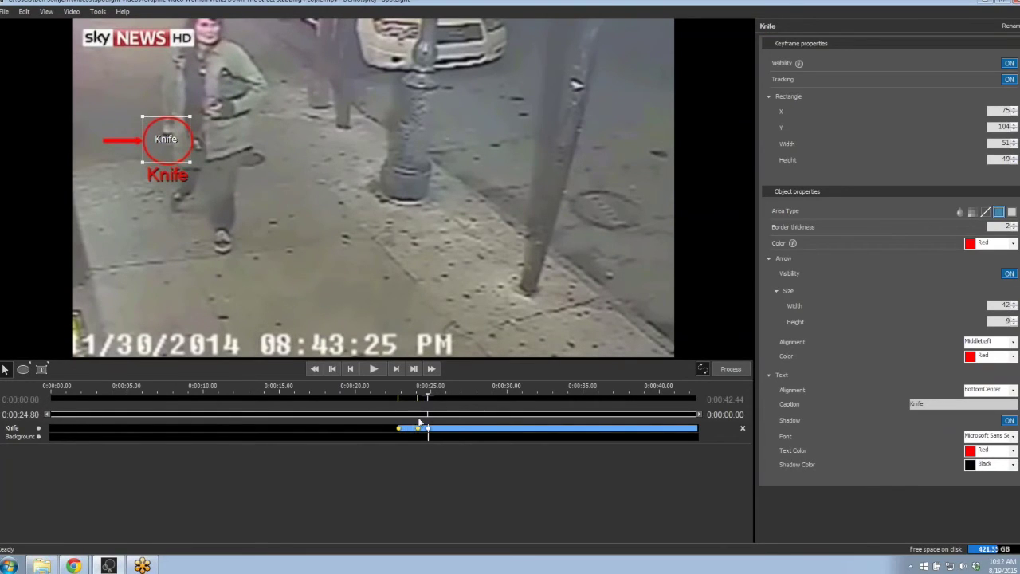
click(375, 368)
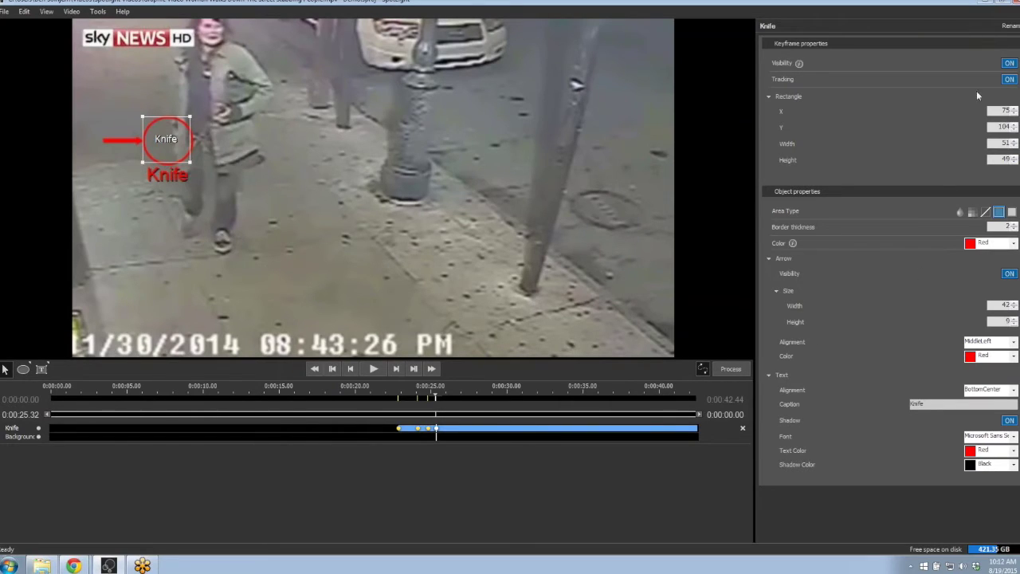
click(1009, 64)
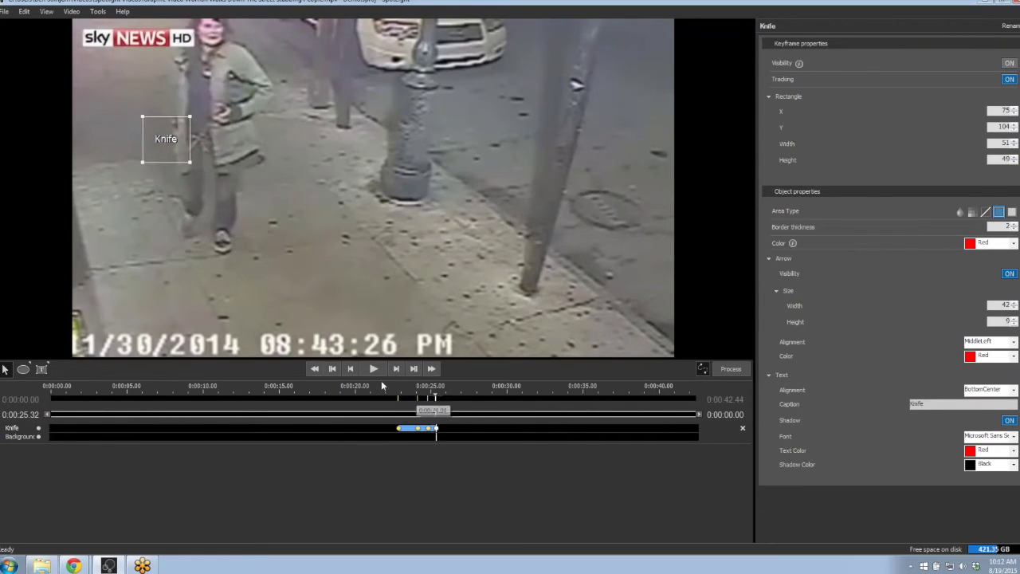
Step: Return to the first Knife keyframe and play the video to review the whole visible section
click(331, 368)
click(331, 368)
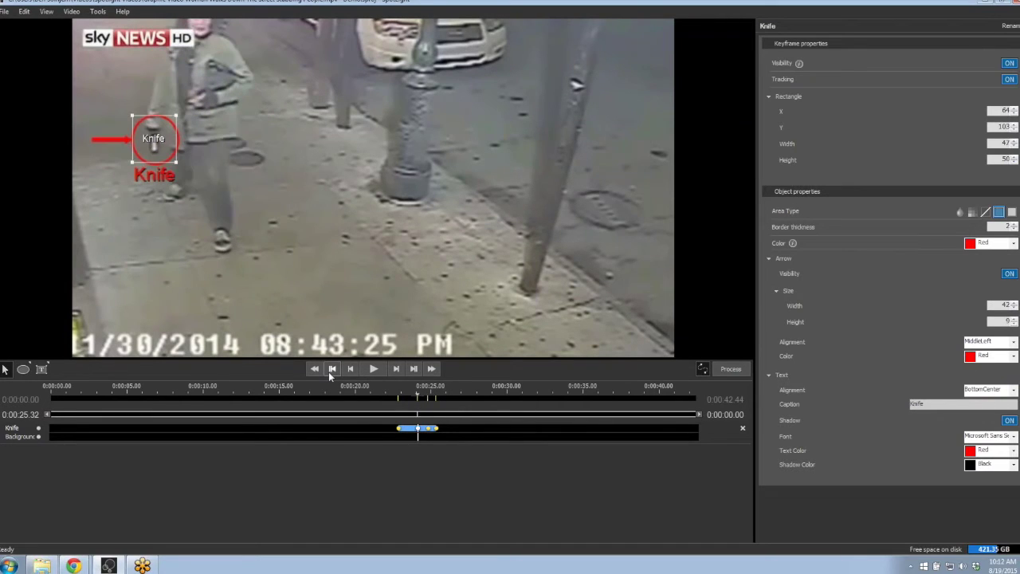
click(332, 369)
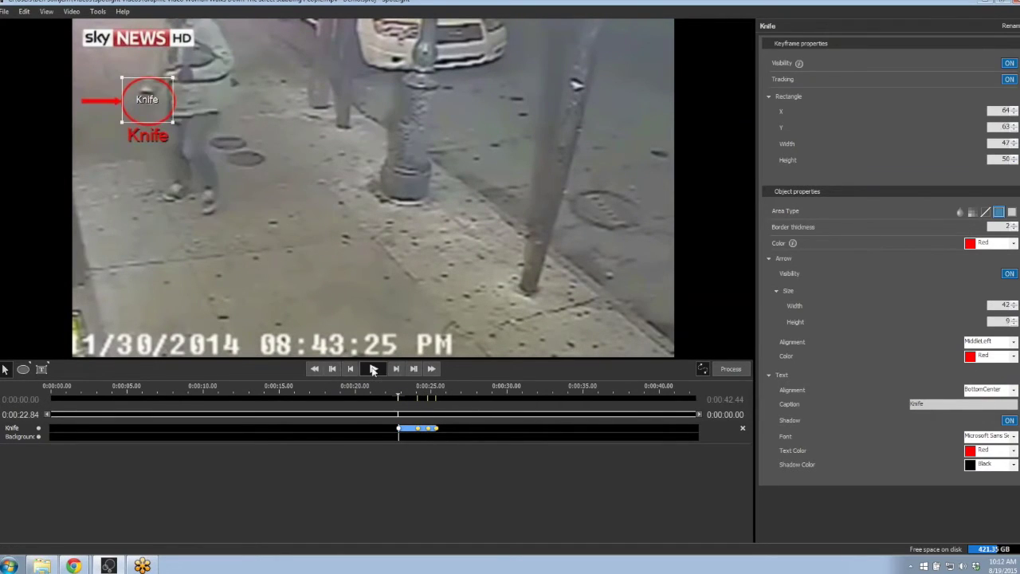
click(373, 369)
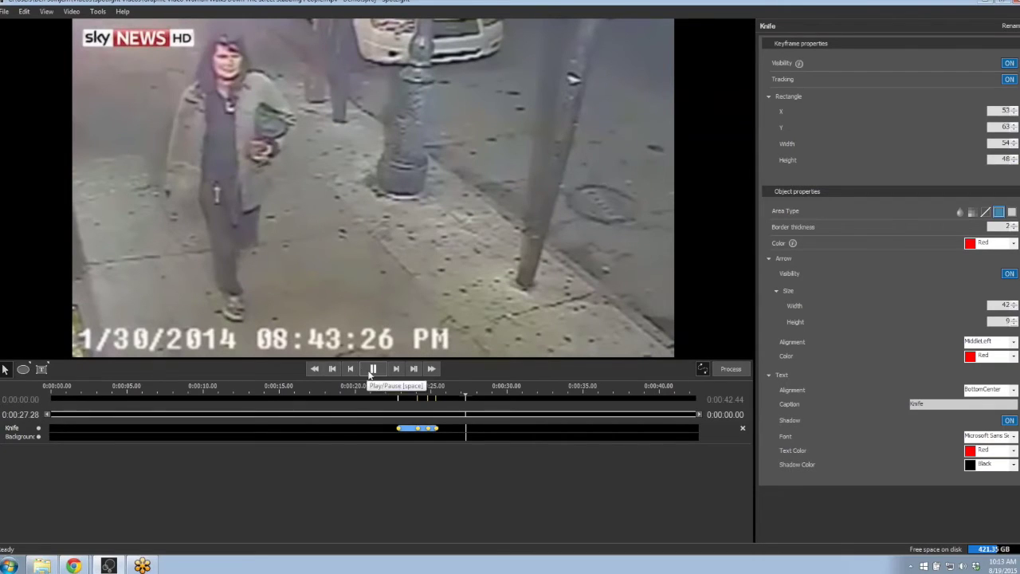
Step: Make the Knife ellipse visible again with a keyframe at 0:00:27.32, placed over the knife at about X 75, Y 172
click(395, 369)
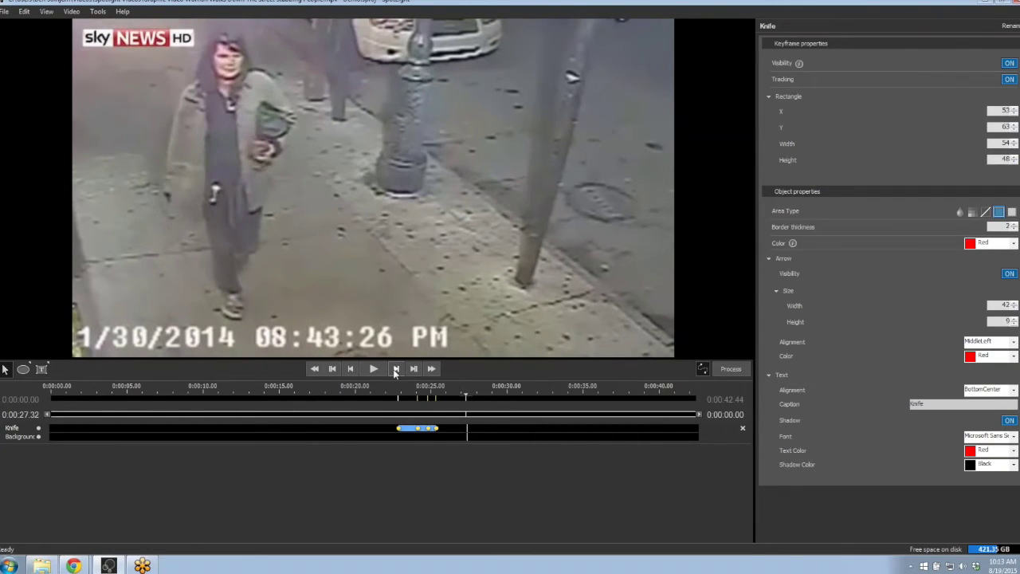
click(39, 431)
mouse_move(175, 149)
mouse_down()
mouse_move(174, 223)
mouse_move(179, 205)
mouse_move(178, 215)
mouse_up()
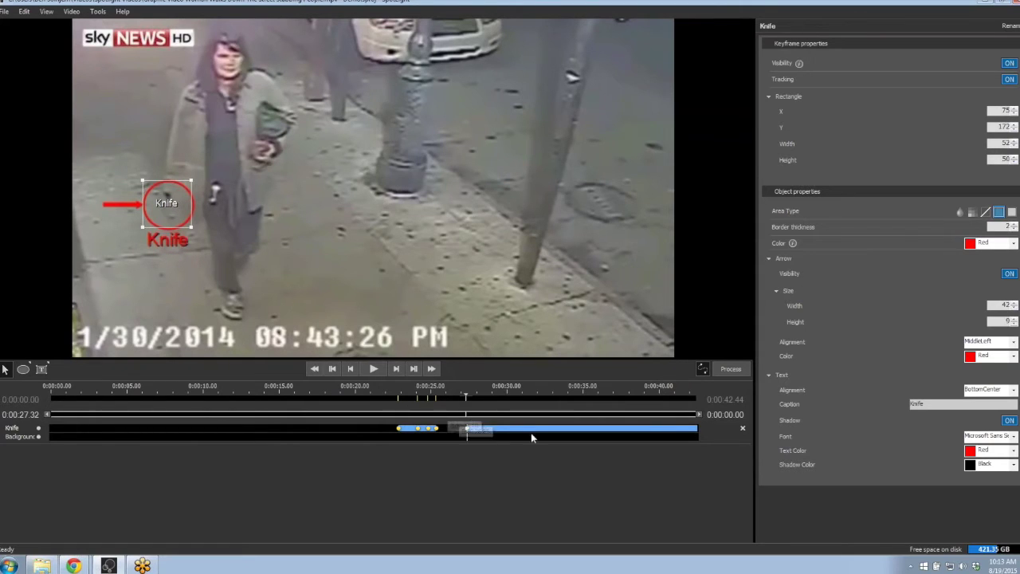
Step: Add a keyframe at 0:00:31.20 with the ellipse moved and enlarged around the knife, about 66 by 68 at X 110, Y 262
click(374, 368)
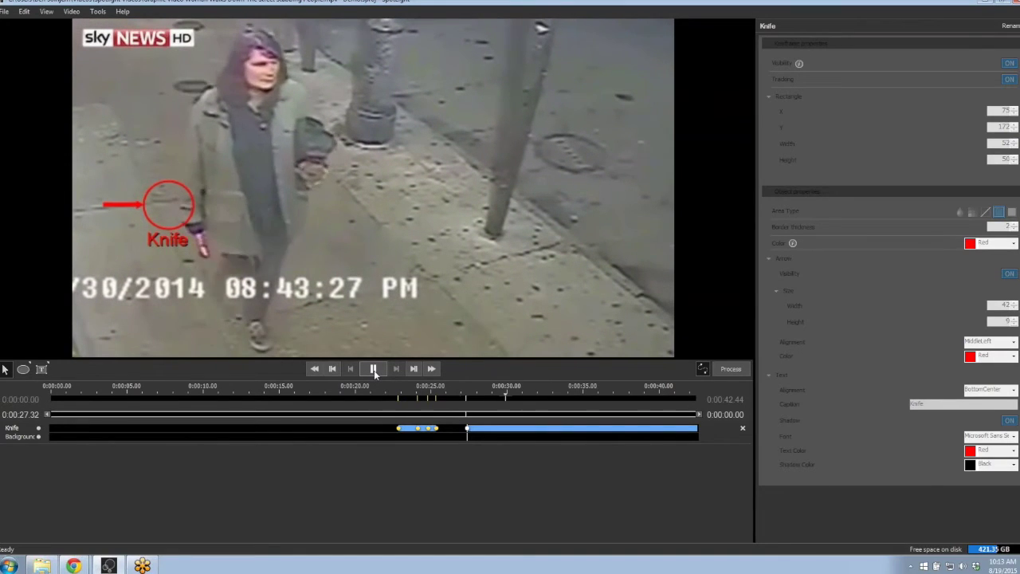
click(374, 370)
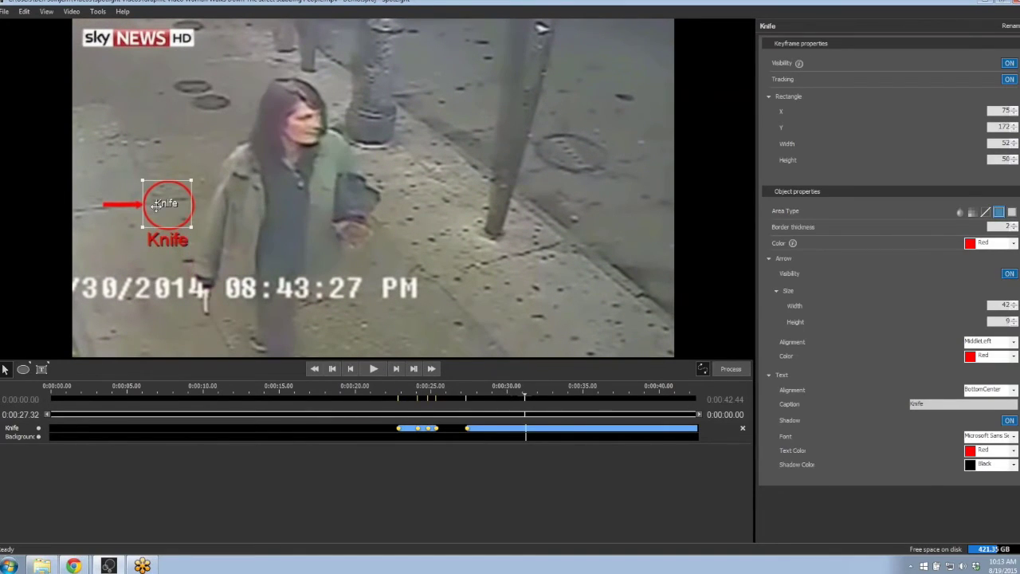
drag(169, 204, 239, 332)
drag(178, 274, 175, 264)
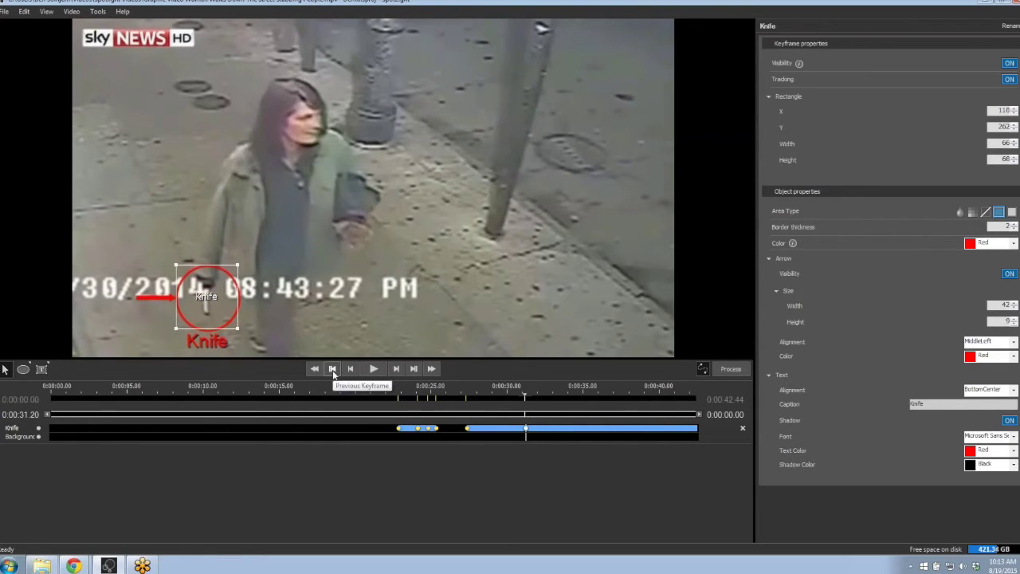
Step: Add a Knife keyframe at 0:00:29.36 with the ellipse moved over the knife, about 61 by 61 at X 103, Y 194
click(332, 369)
click(372, 369)
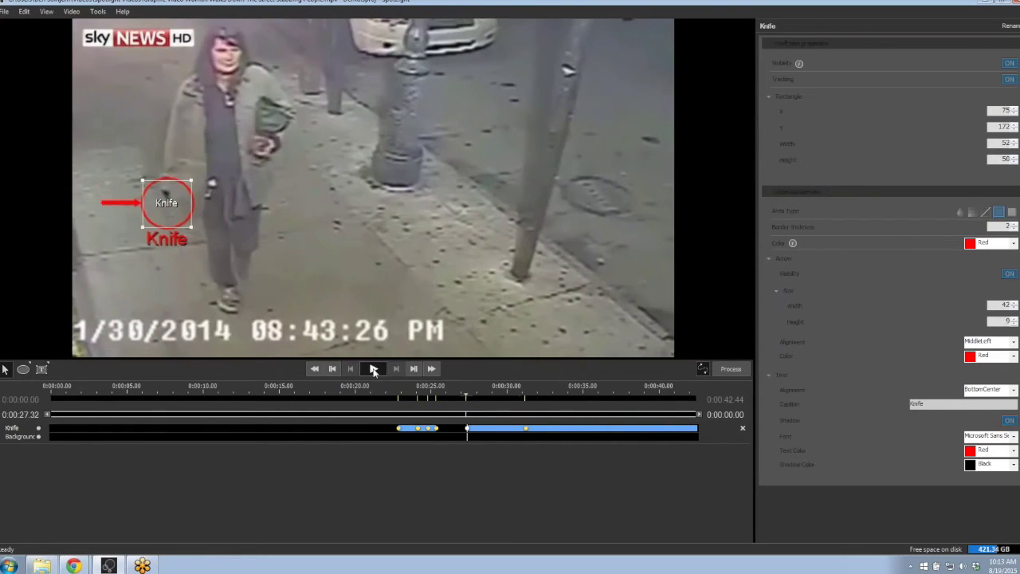
click(372, 369)
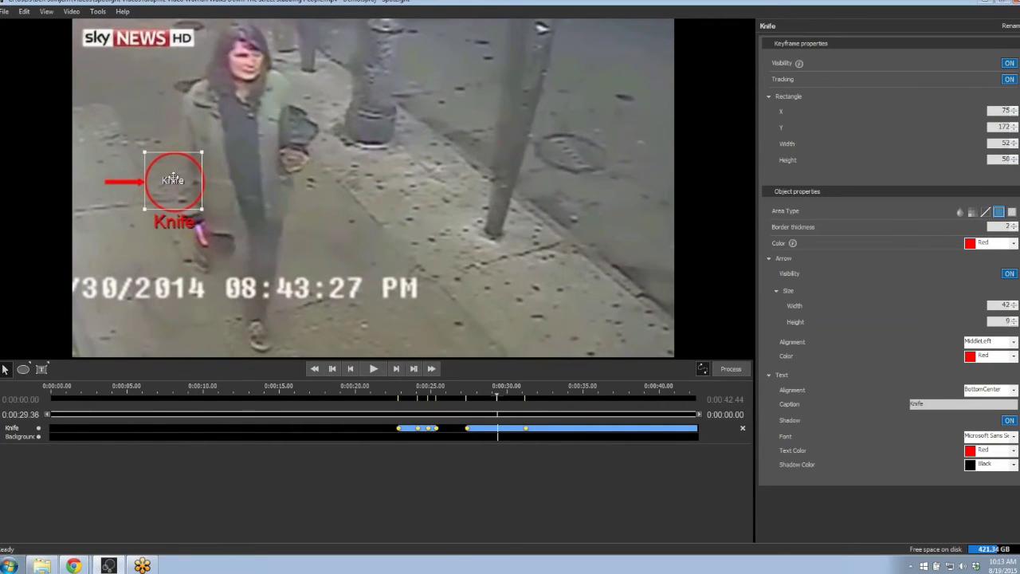
drag(170, 177, 197, 229)
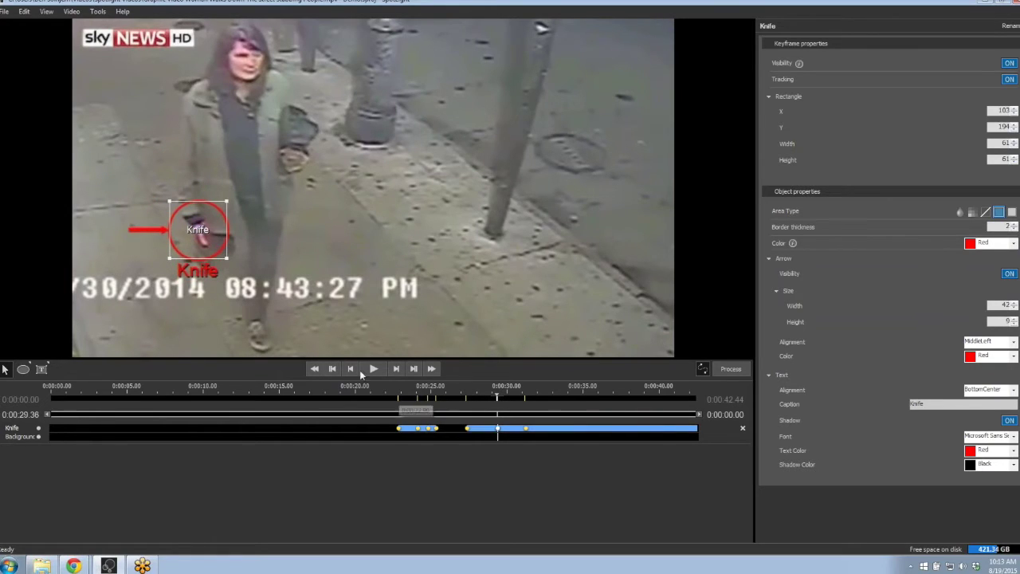
Step: Replay from the 0:00:27.32 keyframe, and add a keyframe at 0:00:28.20 with the ellipse moved onto the knife at about X 85, Y 174
click(333, 369)
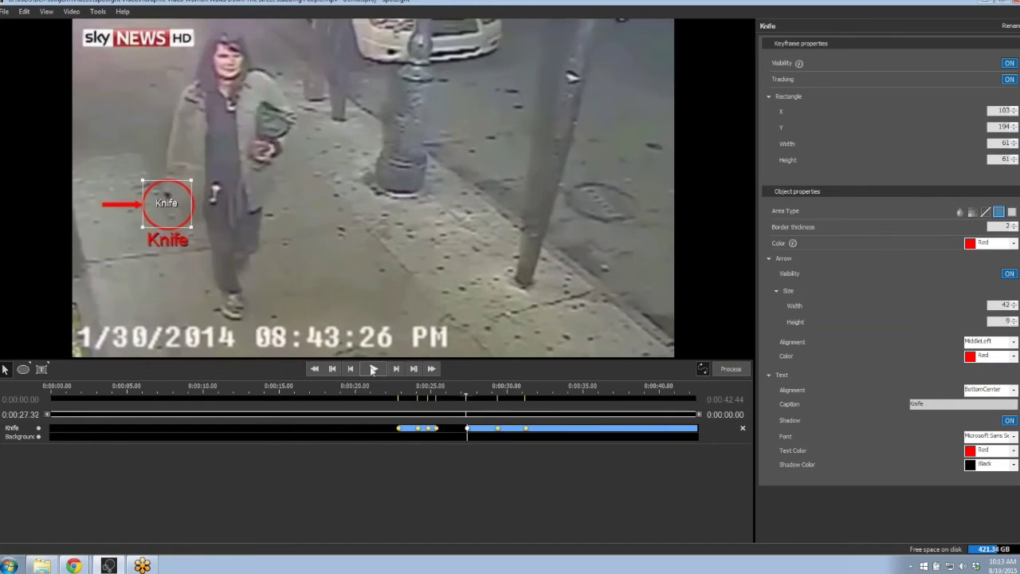
click(376, 368)
click(380, 370)
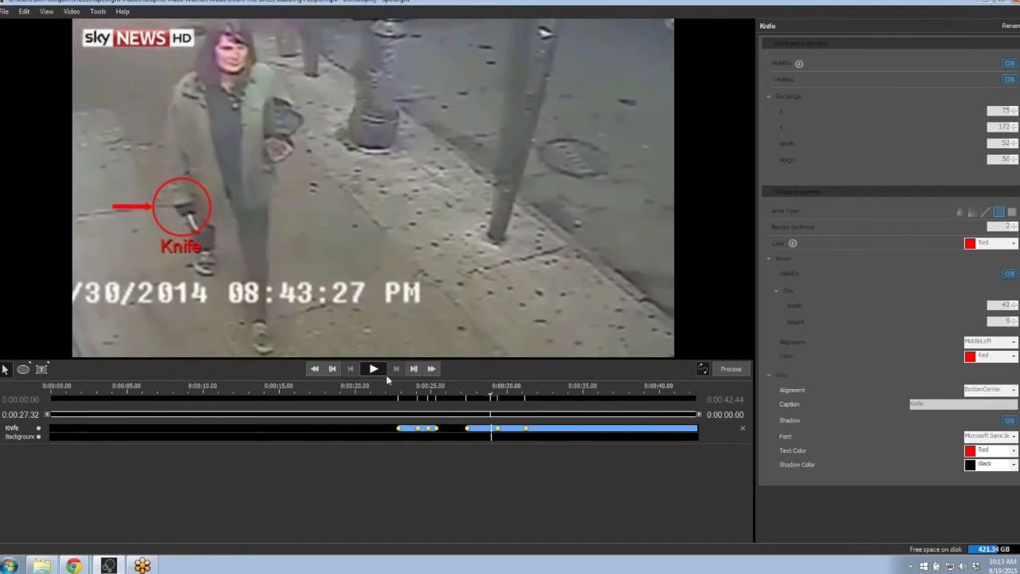
click(479, 414)
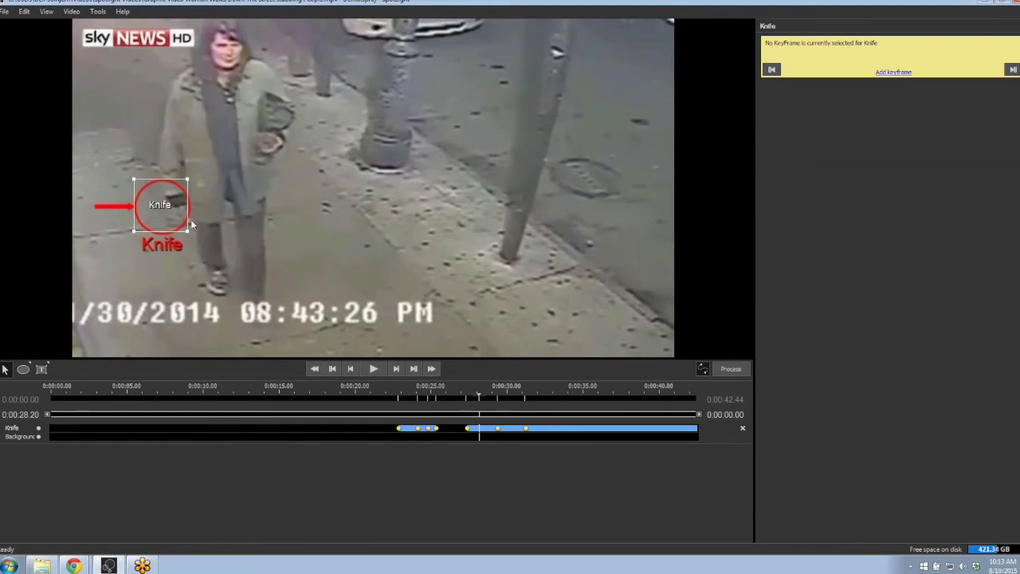
mouse_move(157, 206)
mouse_down()
mouse_move(179, 221)
mouse_move(175, 210)
mouse_up()
Step: Advance frame by frame to 0:00:28.28 and add a keyframe with the ellipse over the knife at about X 89, Y 176
click(374, 369)
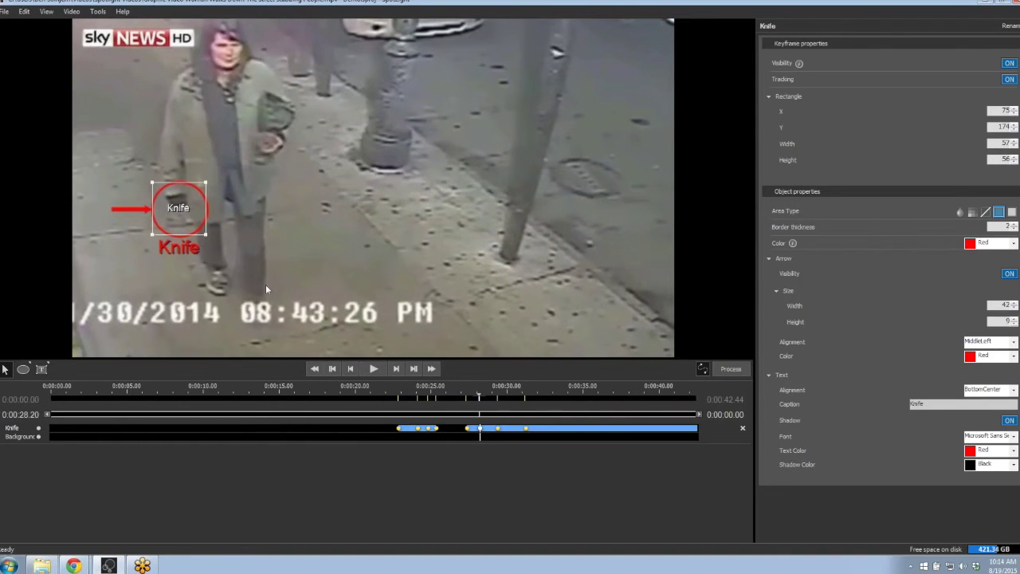
click(393, 372)
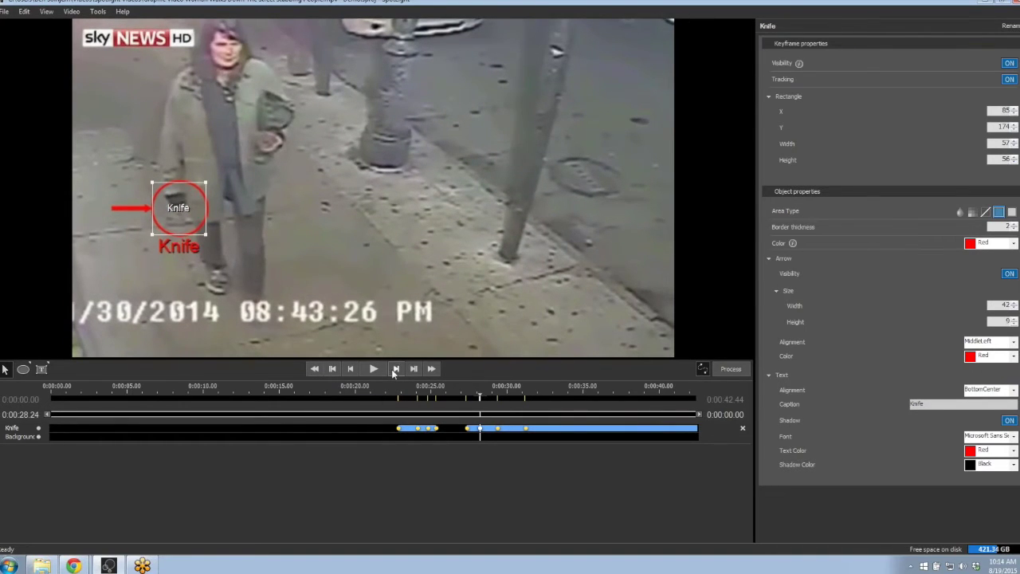
click(393, 371)
drag(170, 204, 185, 215)
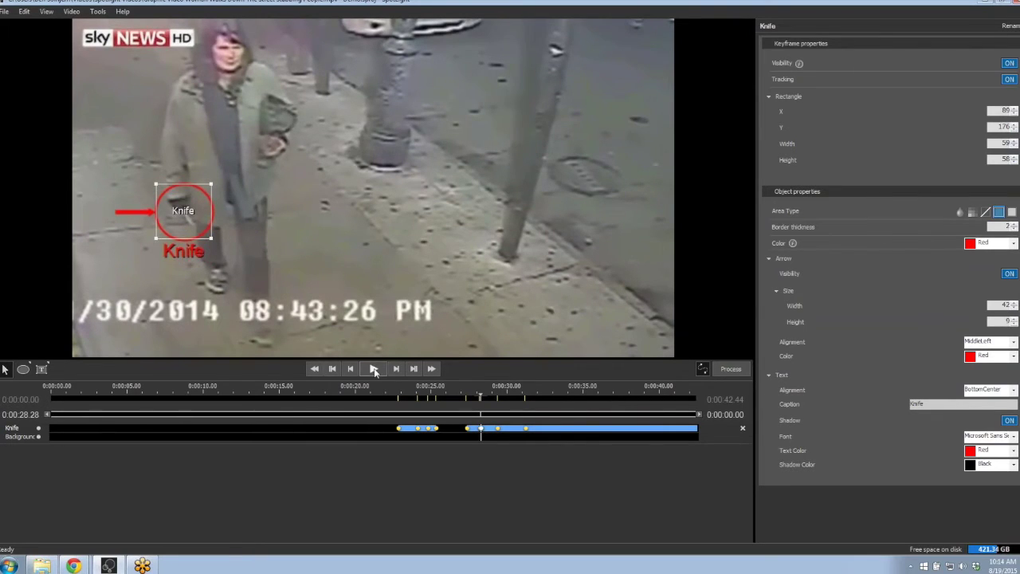
Step: Move the ellipse with the knife at 0:00:31.92 and 0:00:32.56, and turn its visibility off at the 0:00:32.56 keyframe
click(373, 369)
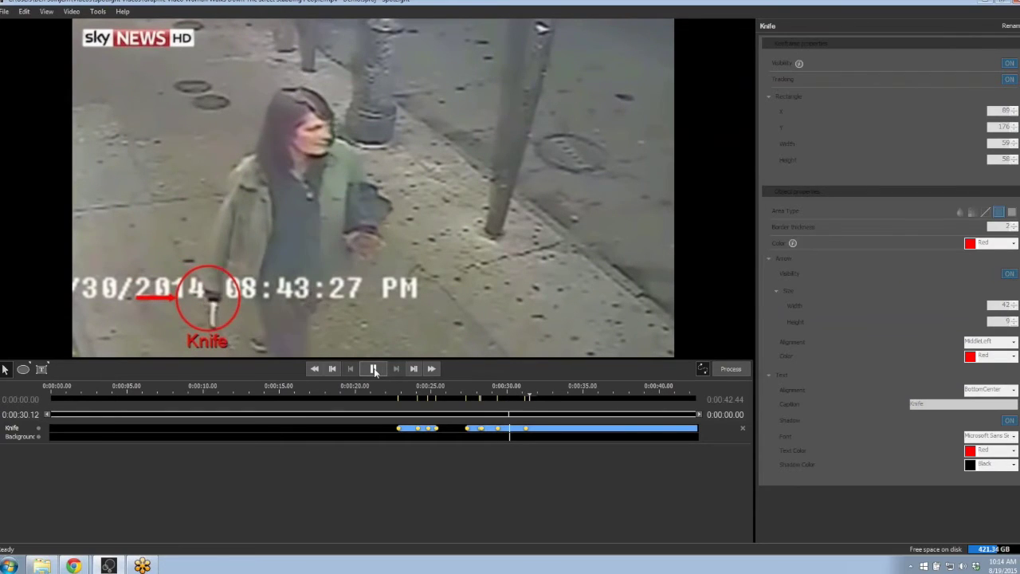
click(374, 369)
drag(206, 296, 226, 333)
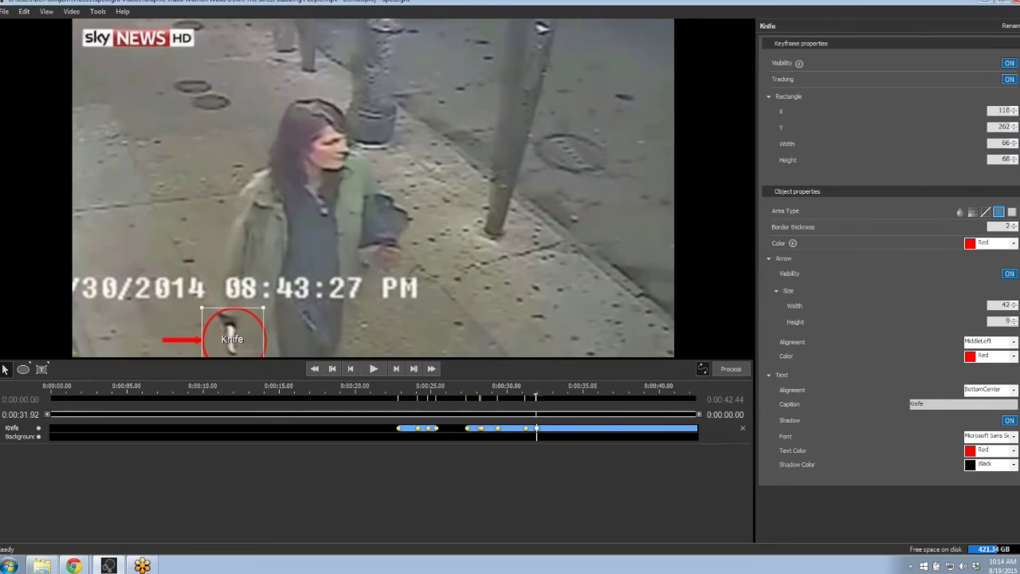
click(374, 369)
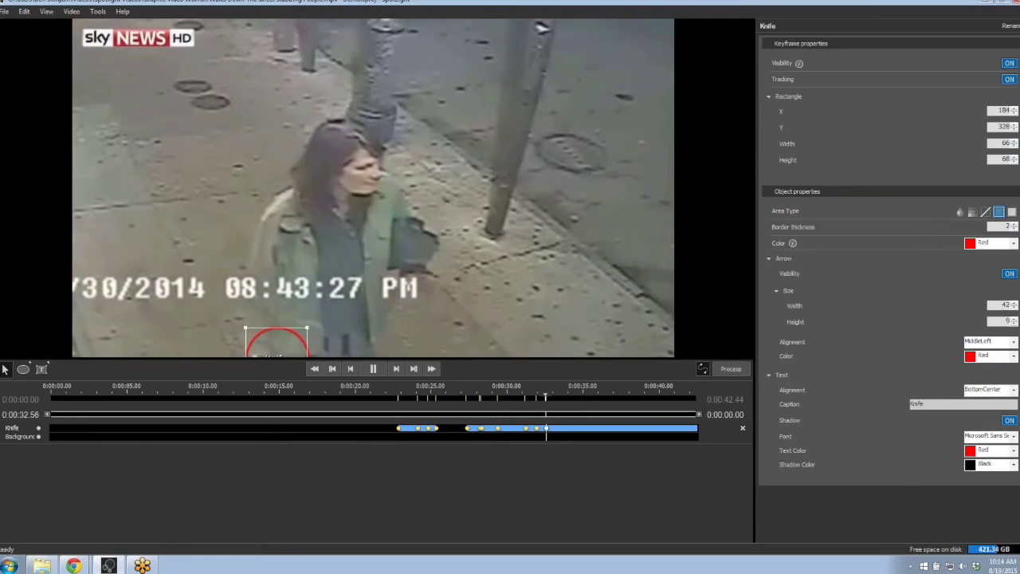
click(1009, 64)
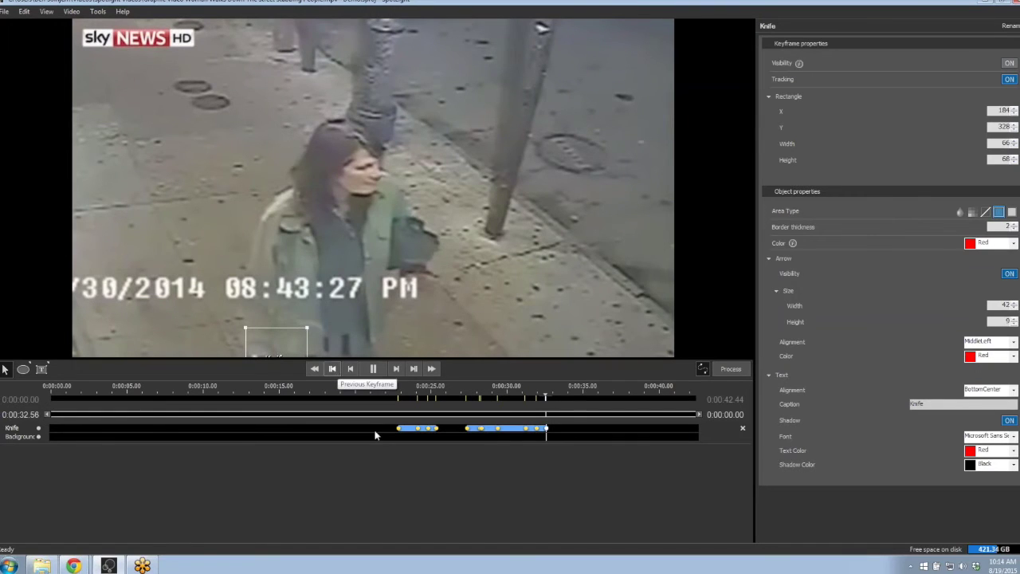
Step: Play the video from the first Knife keyframe to review the complete knife tracking, and return to that keyframe
click(399, 431)
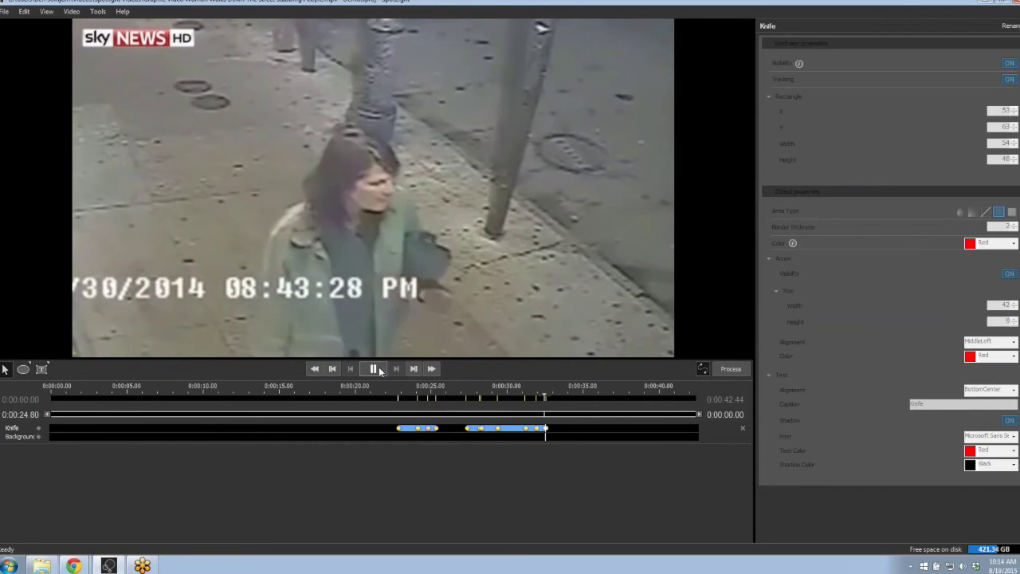
click(379, 369)
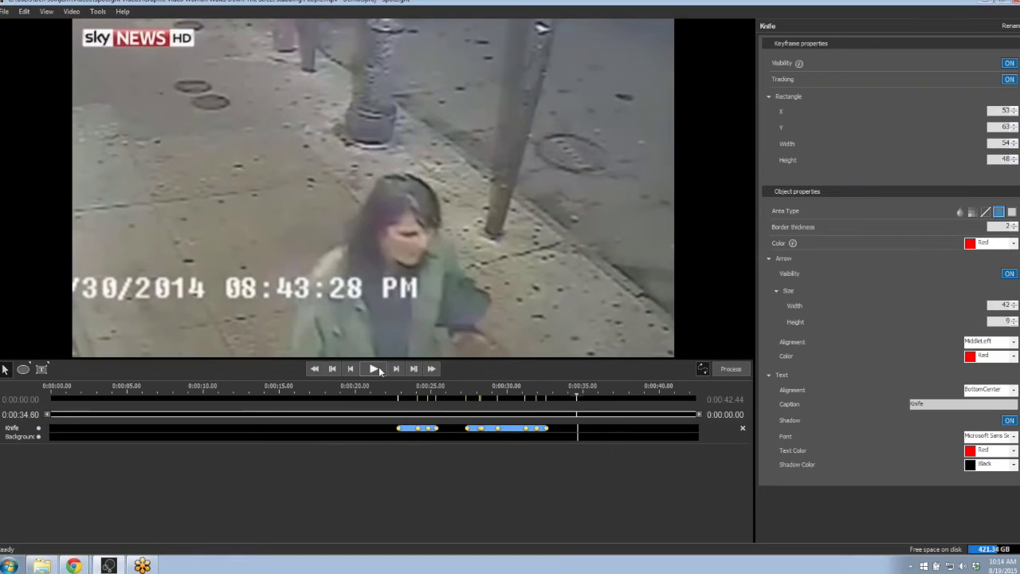
click(399, 432)
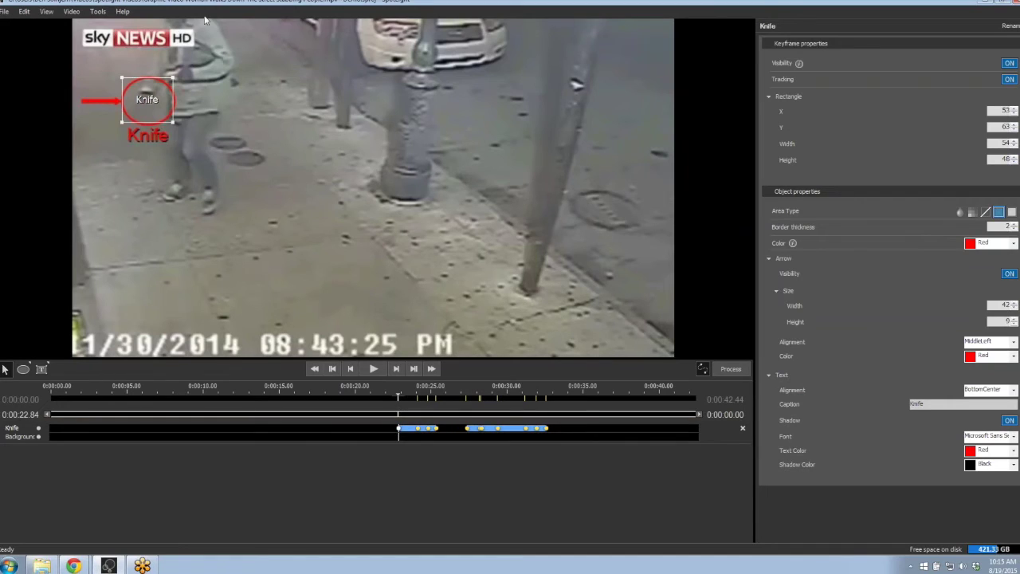
Step: Add a blur ellipse over the walking woman's head at 0:00:24.12, about 38 by 31 at X 114, Y -7
click(374, 368)
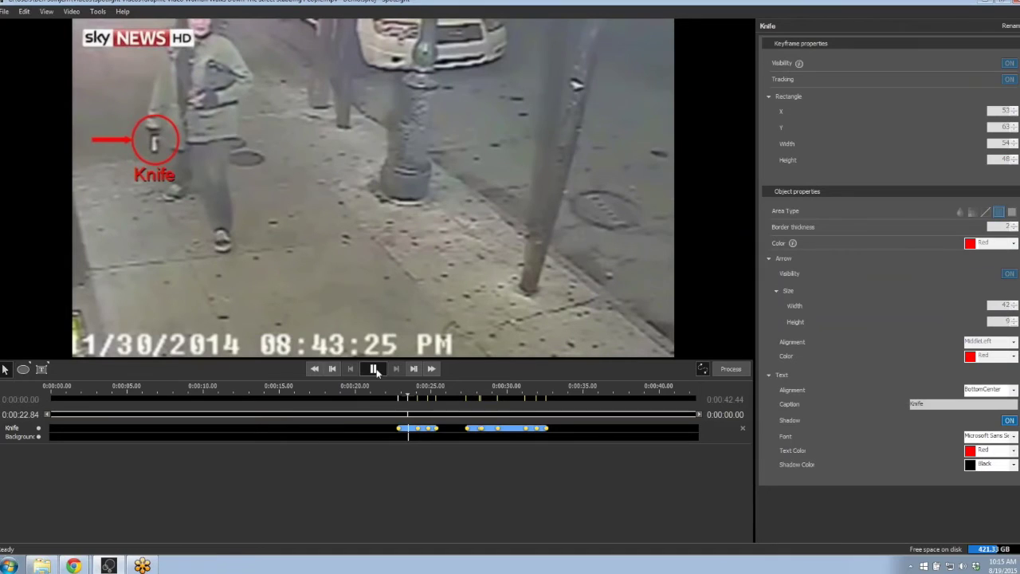
click(375, 369)
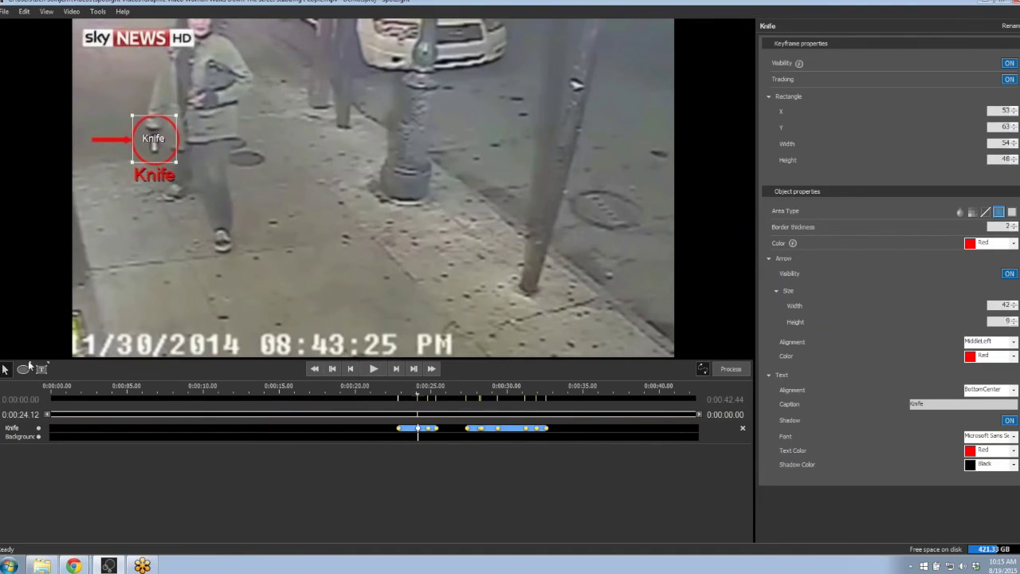
click(28, 361)
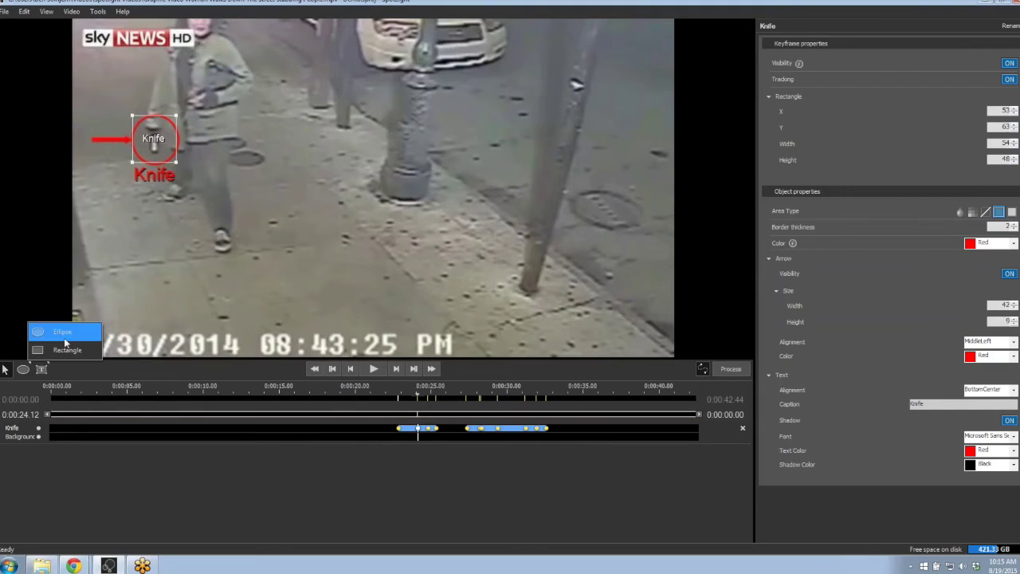
click(65, 338)
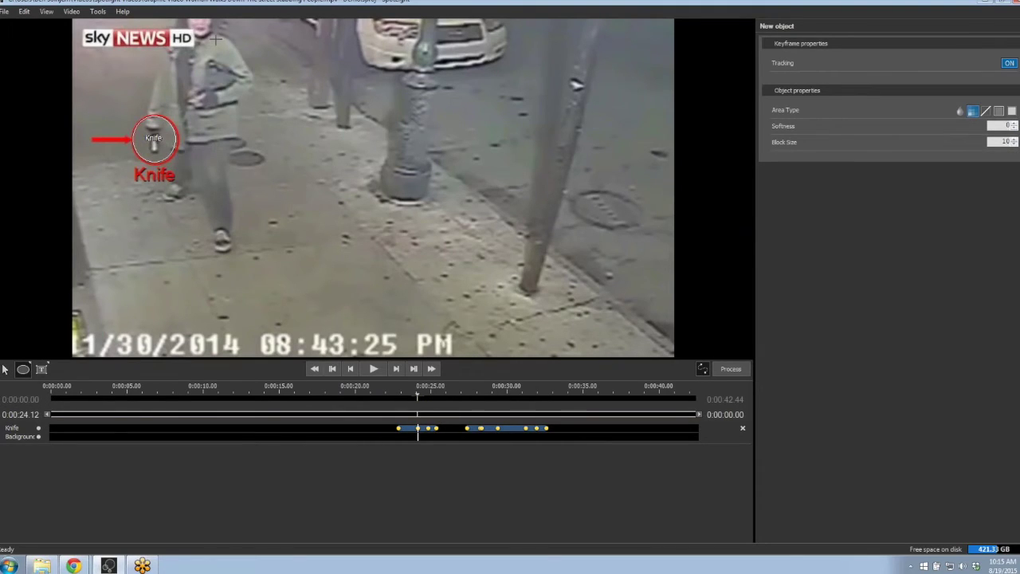
drag(216, 39, 182, 11)
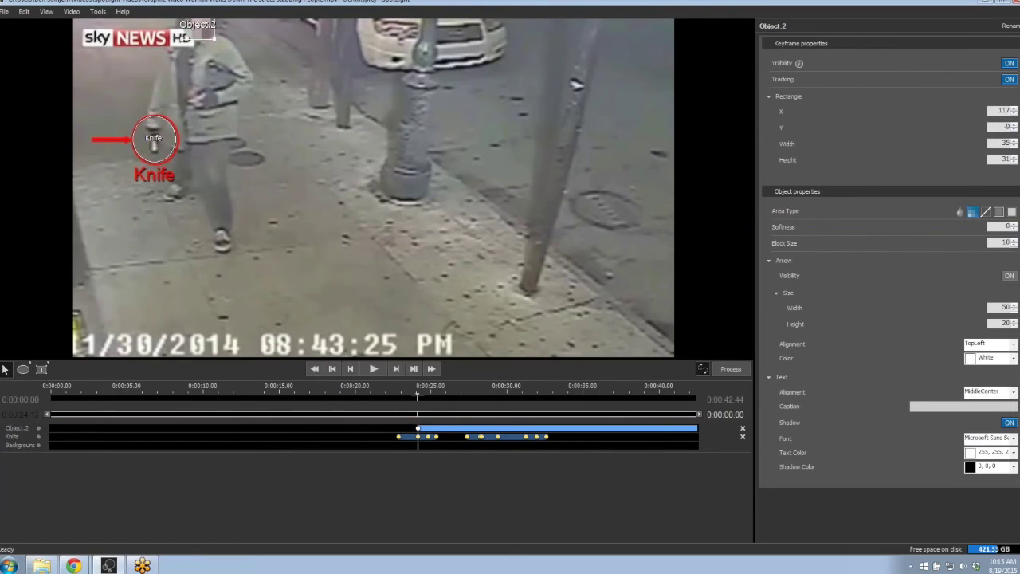
click(959, 215)
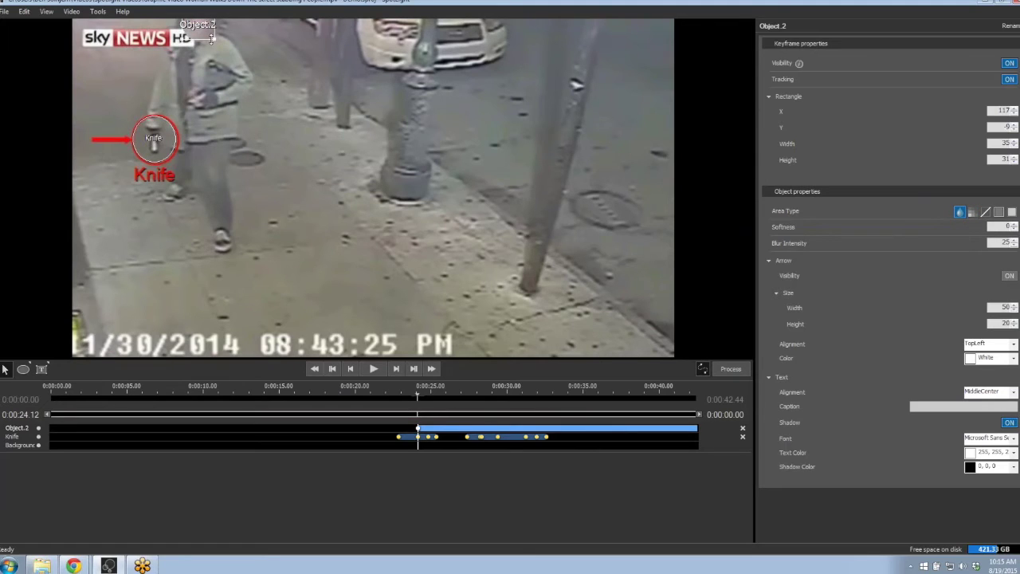
drag(216, 40, 215, 42)
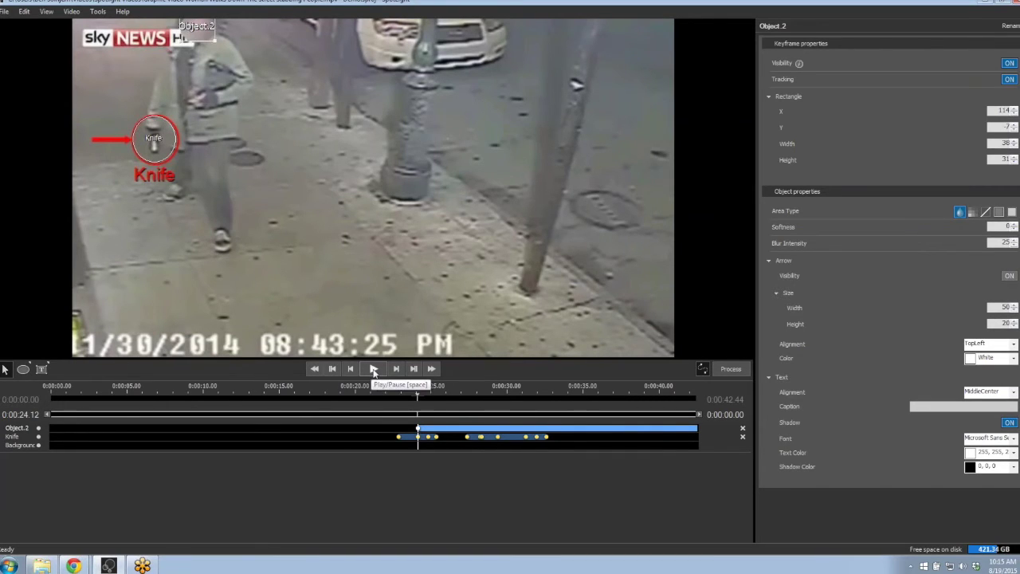
Step: Add a blur keyframe at 0:00:28.52 with the area moved and enlarged over the woman's head, about 66 by 68
click(373, 369)
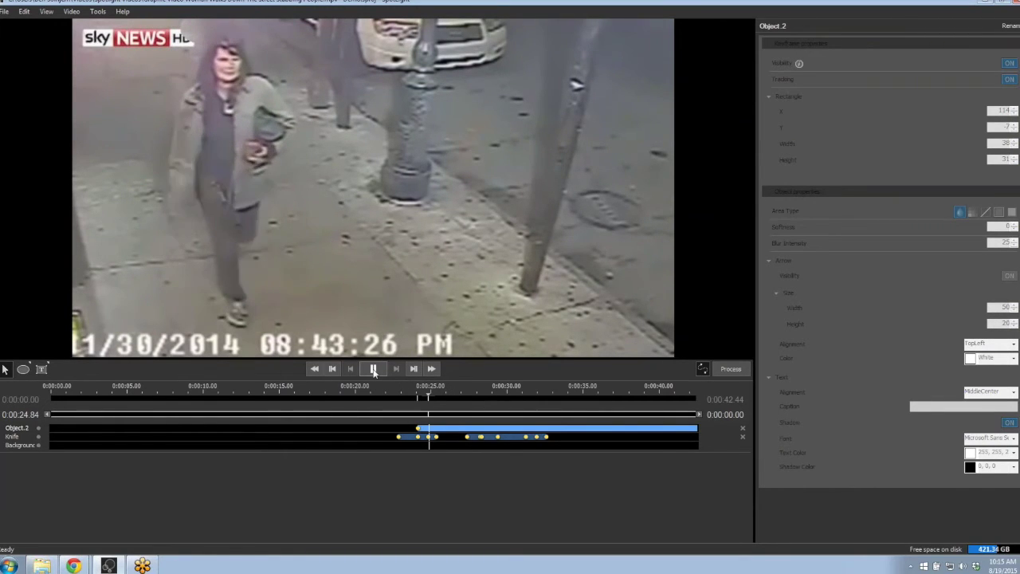
click(373, 369)
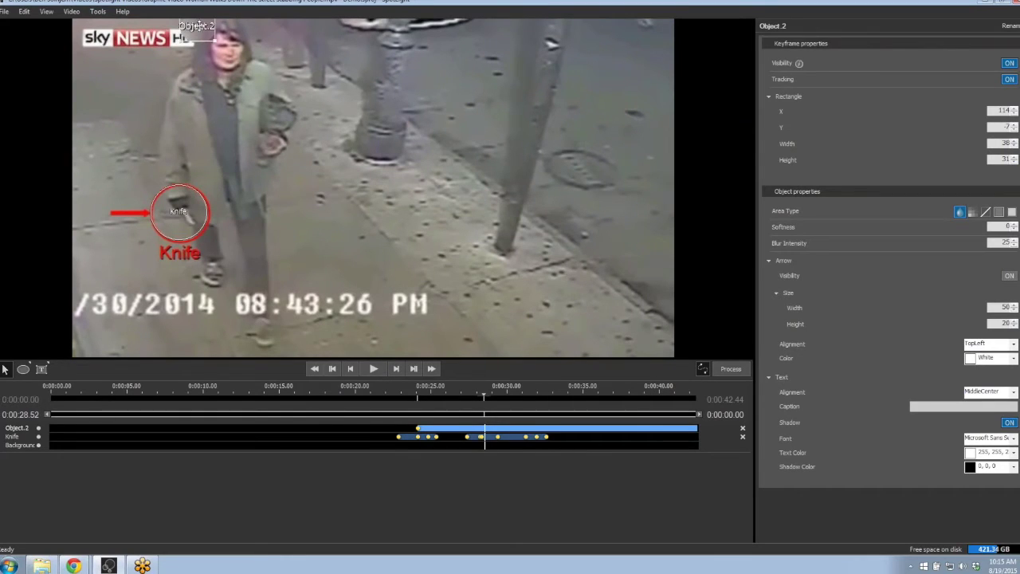
drag(212, 38, 195, 19)
mouse_move(240, 68)
mouse_down()
mouse_move(255, 82)
mouse_move(231, 62)
mouse_up()
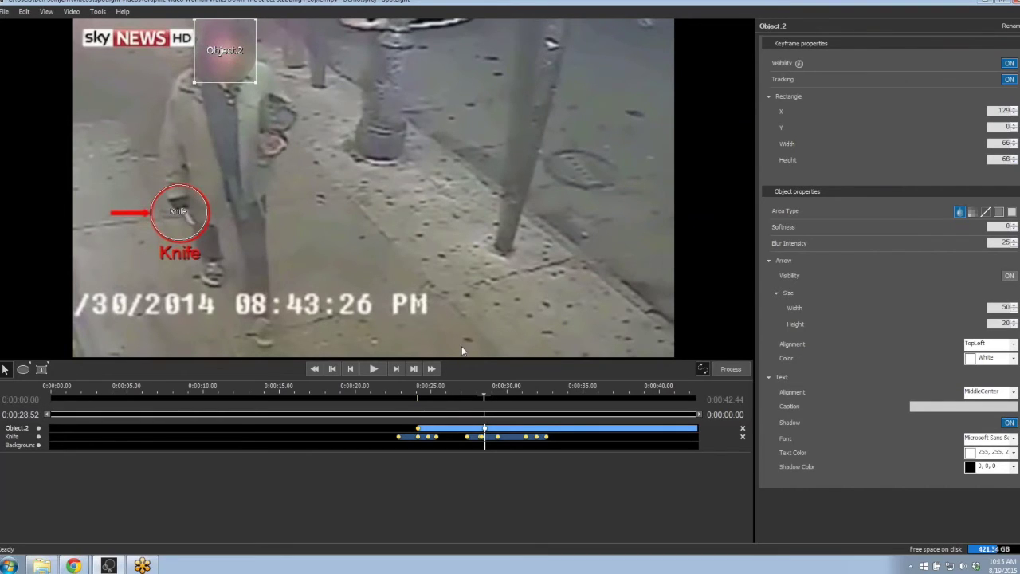
Step: Play from the first blur keyframe to 0:00:26.36 and refit the blur to the woman's head, about 51 by 56 at X 134, Y 5
click(333, 369)
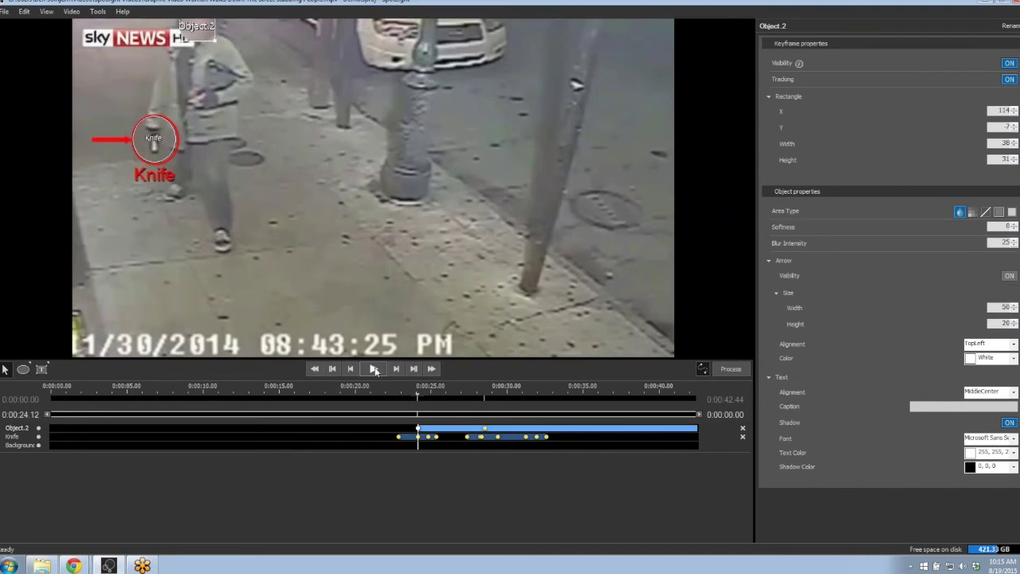
click(373, 369)
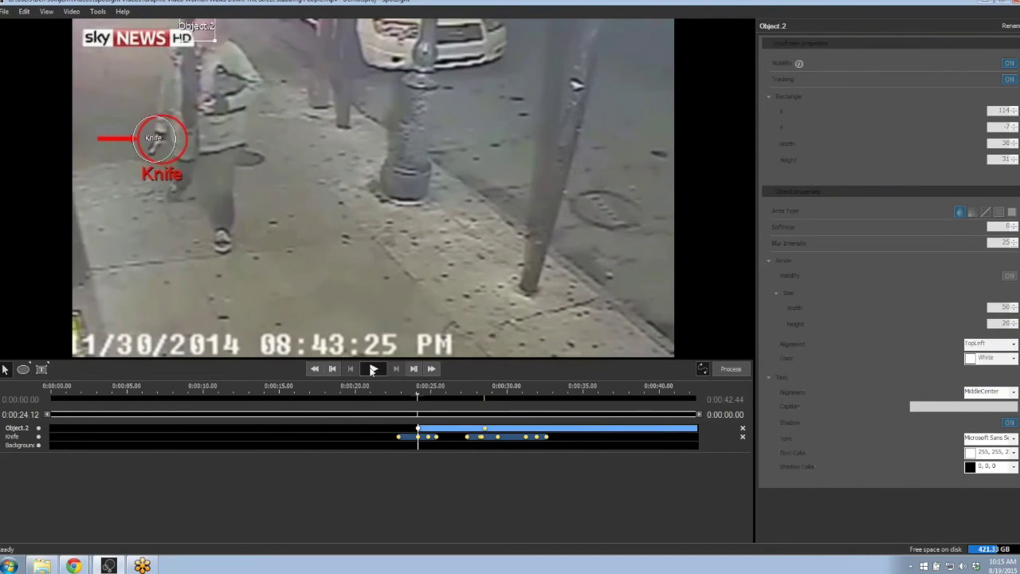
click(372, 369)
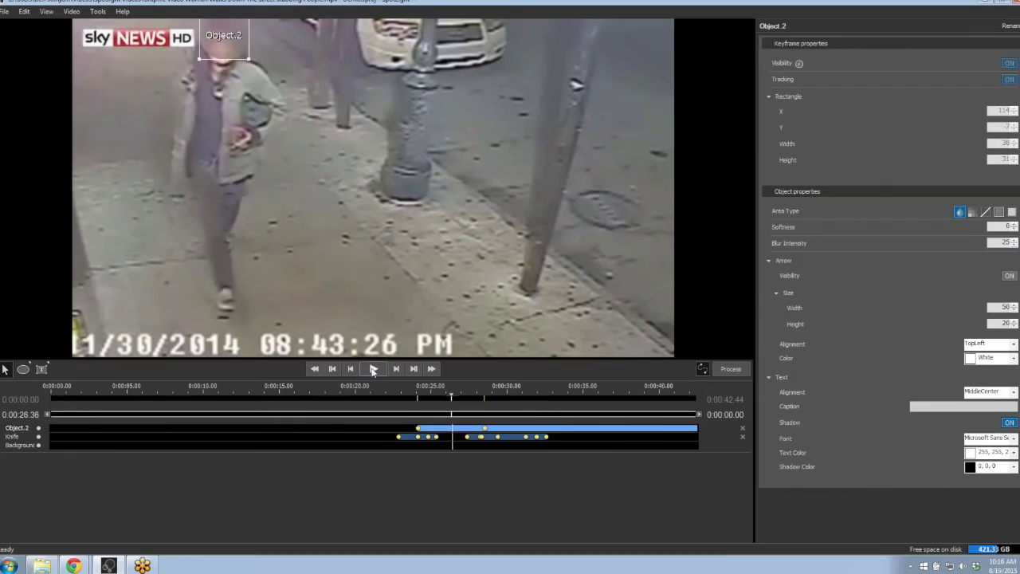
mouse_move(224, 50)
mouse_down()
mouse_move(195, 77)
mouse_move(214, 57)
mouse_up()
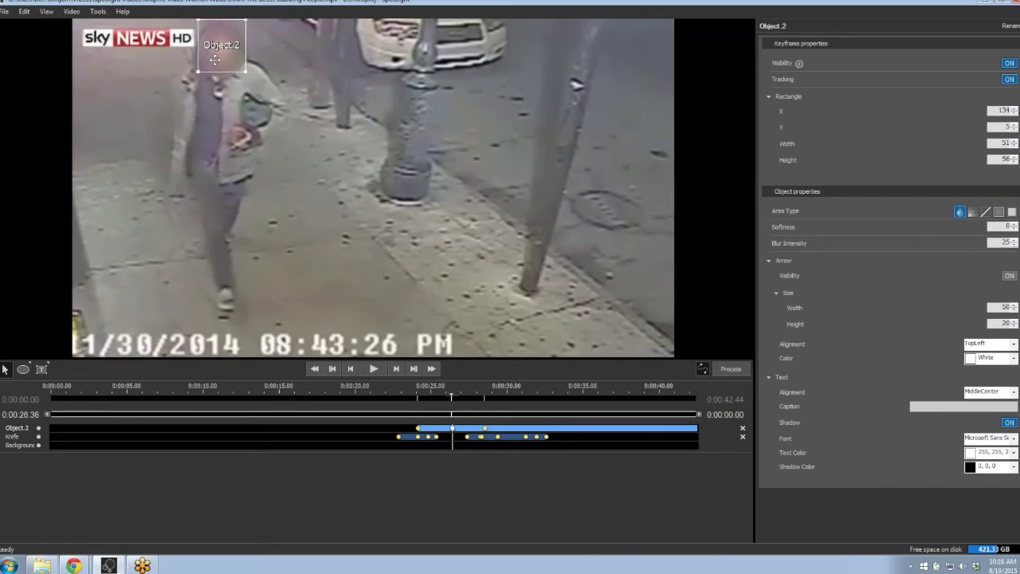
Step: Add a blur keyframe at 0:00:33.60 with the area moved and enlarged over the woman's head at about X 271, Y 131
click(350, 370)
click(376, 369)
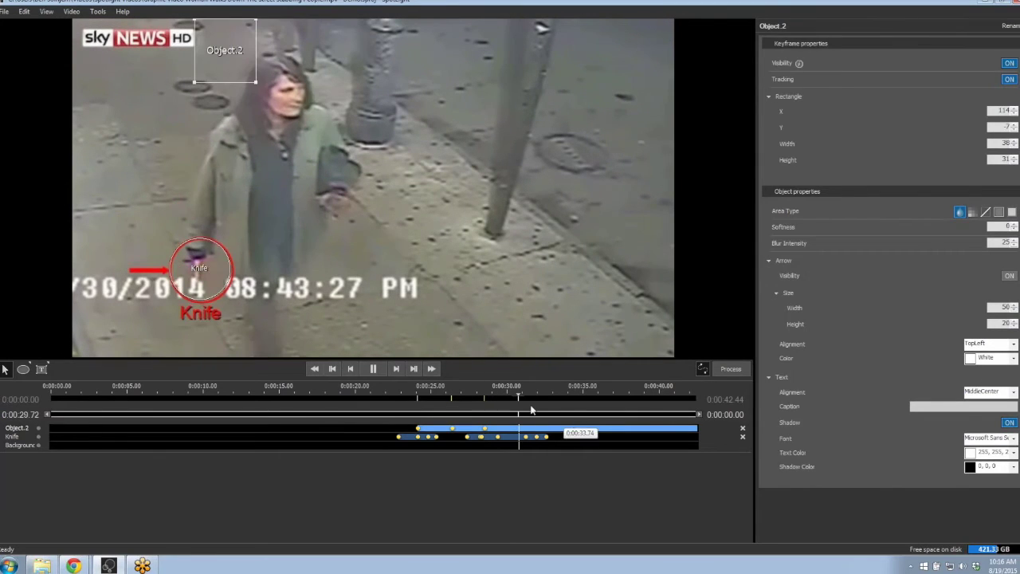
click(375, 369)
click(374, 369)
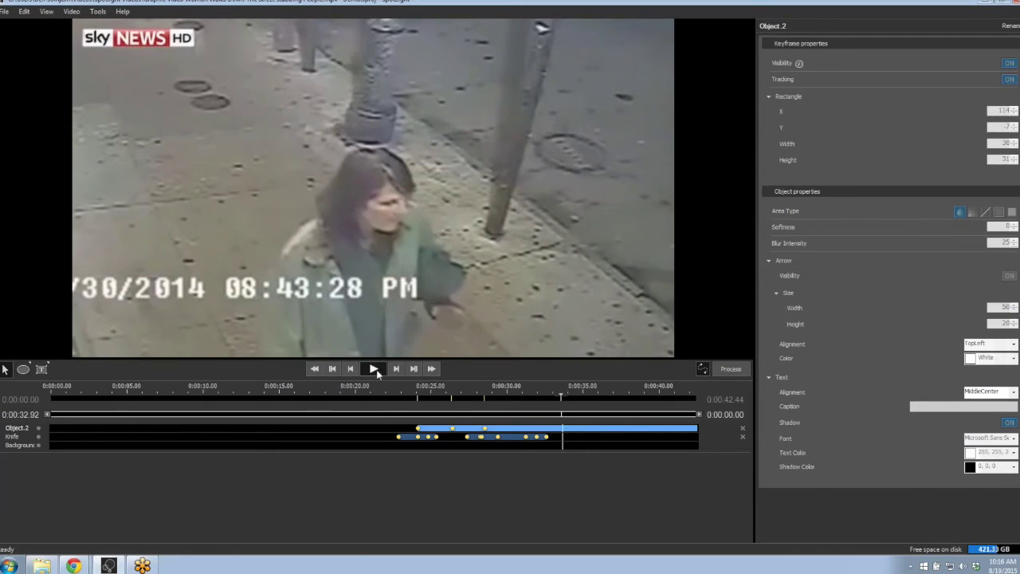
drag(334, 210, 371, 194)
drag(401, 226, 422, 248)
drag(387, 218, 376, 195)
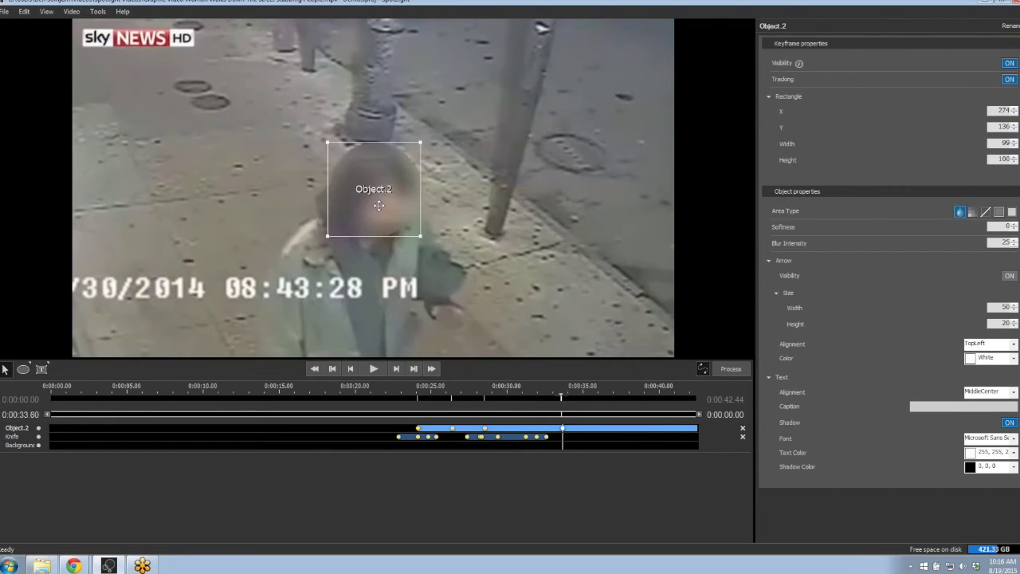
drag(417, 235, 423, 243)
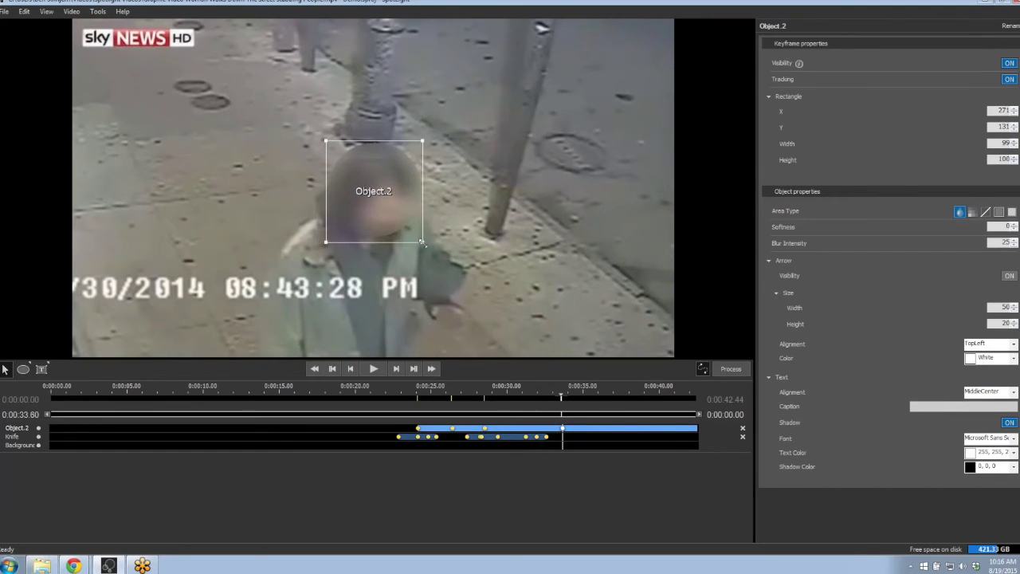
Step: Play from the 0:00:28.52 keyframe to 0:00:32.60 and move the blur over the woman's head at about X 243, Y 108
click(484, 429)
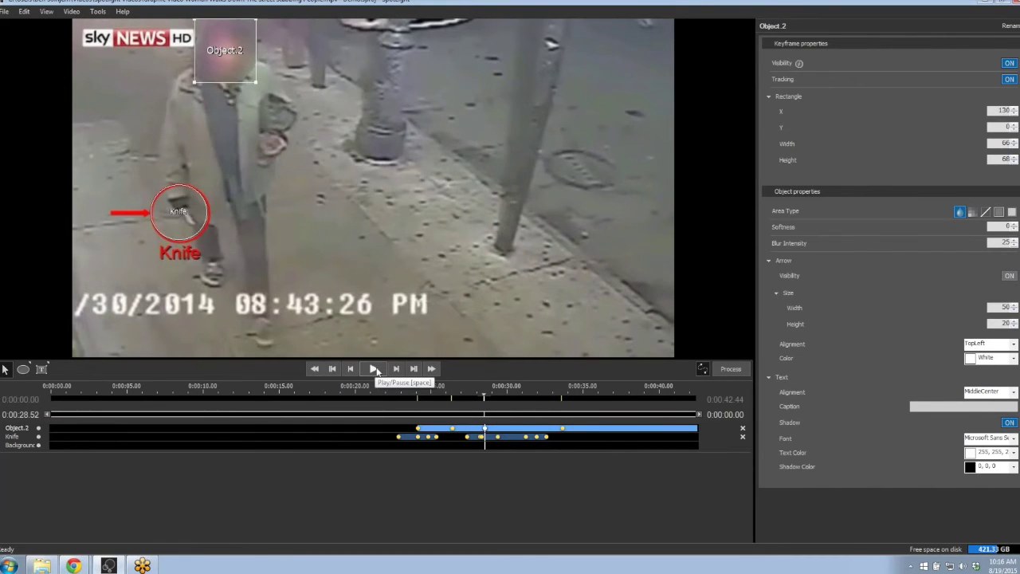
click(374, 369)
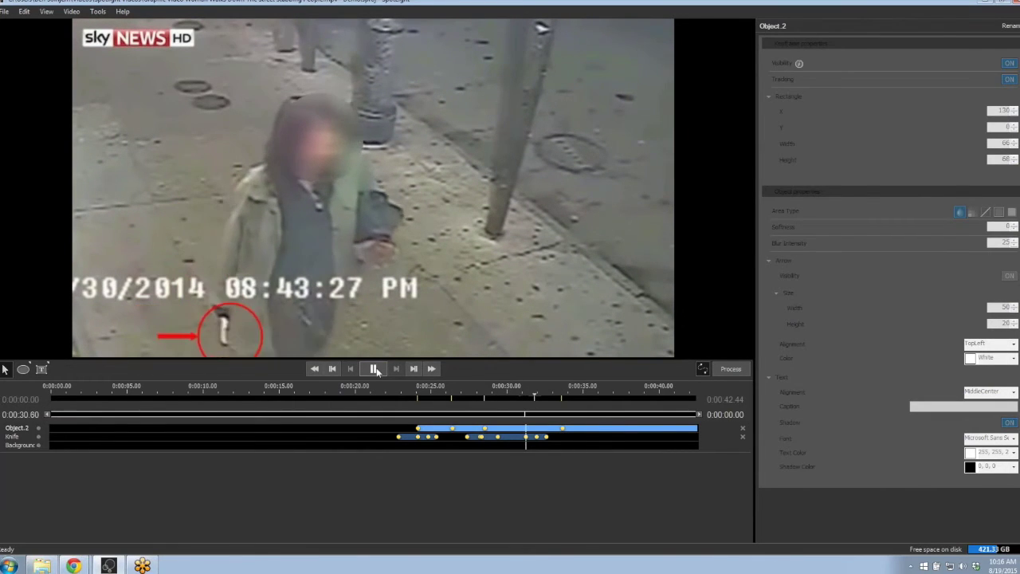
click(374, 369)
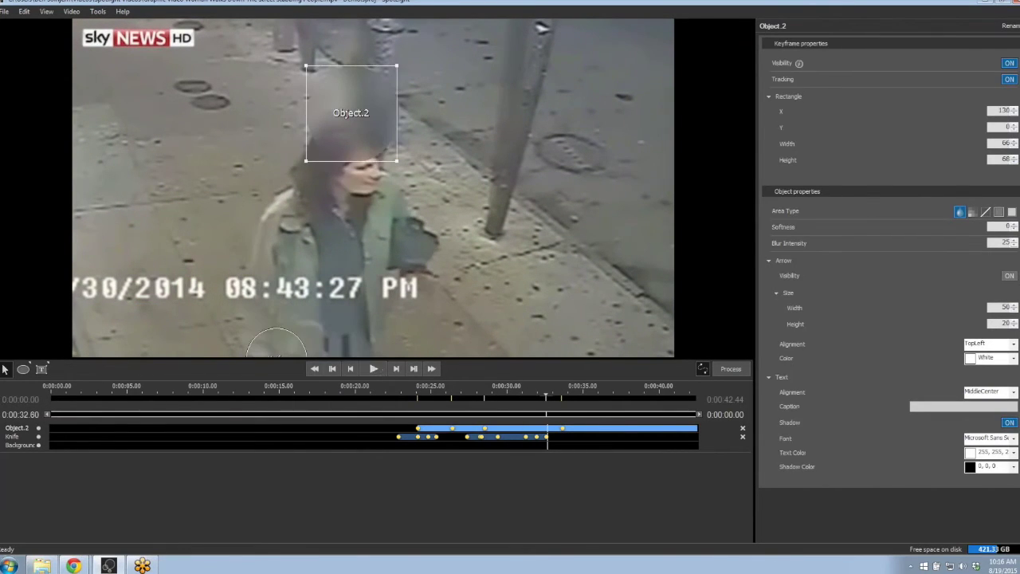
drag(354, 111, 348, 162)
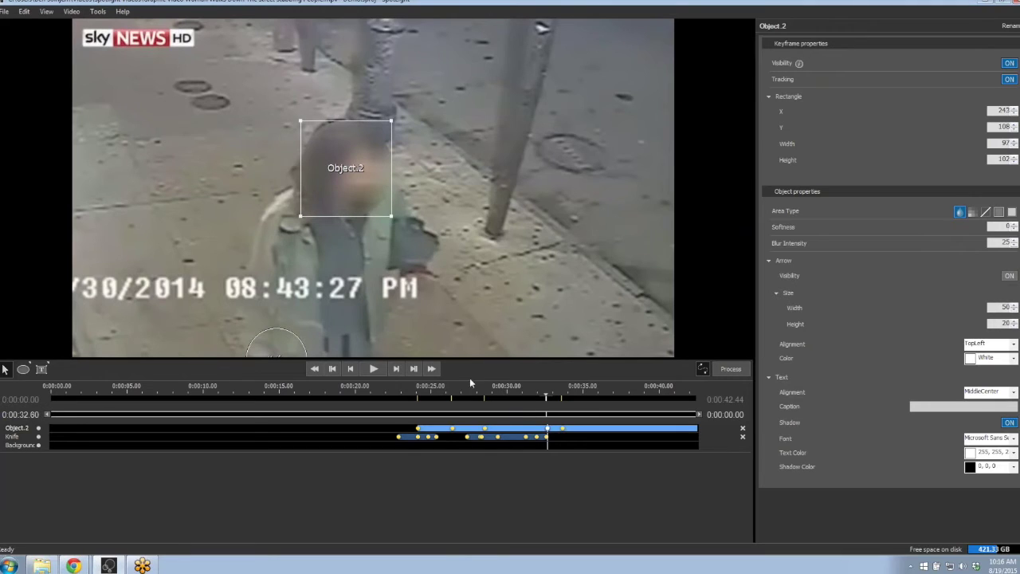
Step: Play on to 0:00:38.36 and add a blur keyframe moved and enlarged over the woman's head, about 114 by 111 at X 418, Y 252
click(373, 369)
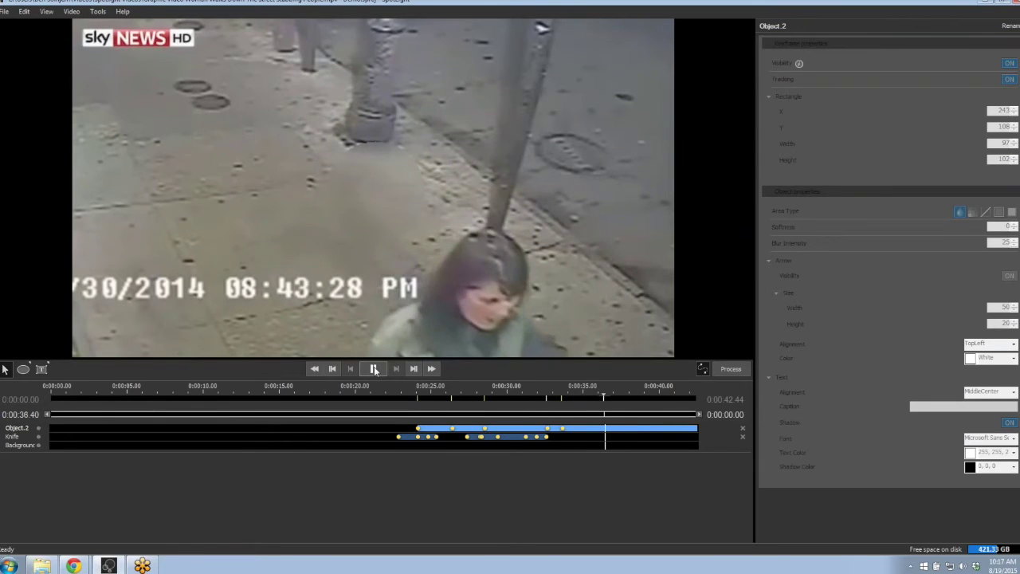
click(375, 370)
drag(371, 186, 514, 298)
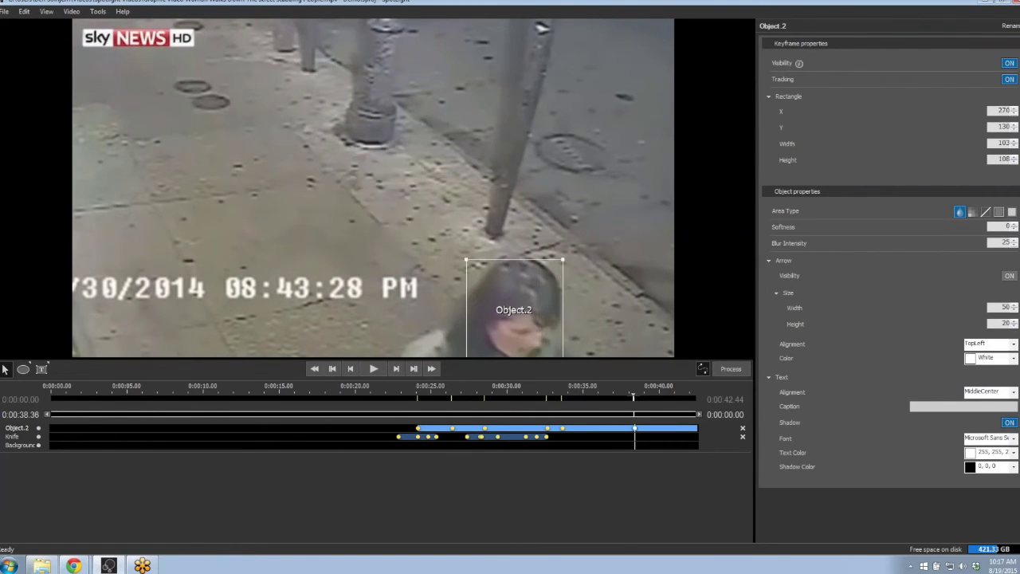
drag(562, 260, 570, 257)
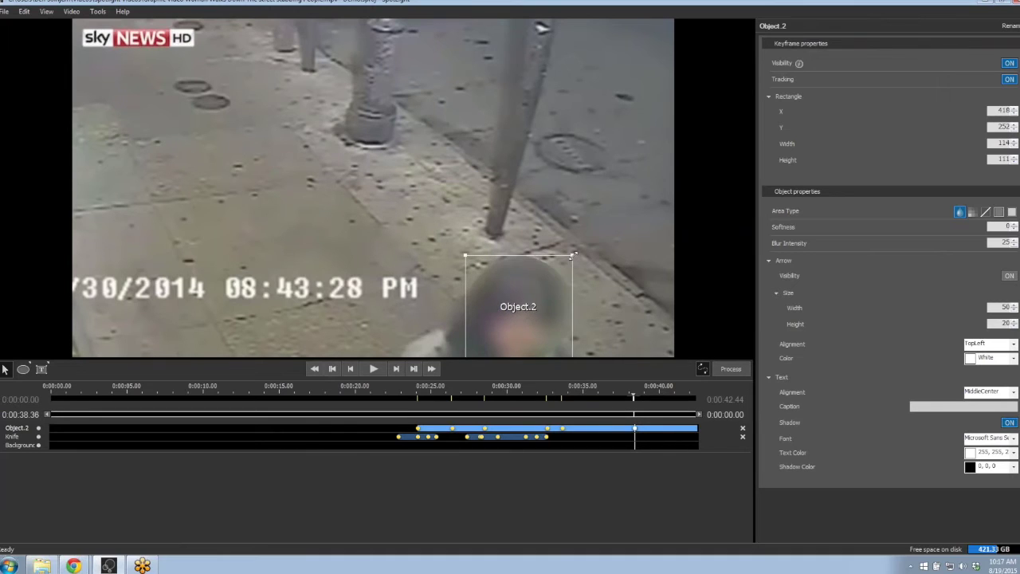
Step: Play from the 0:00:33.60 keyframe to 0:00:40.40 and move the blur with the exiting woman to about X 510, Y 330
click(562, 433)
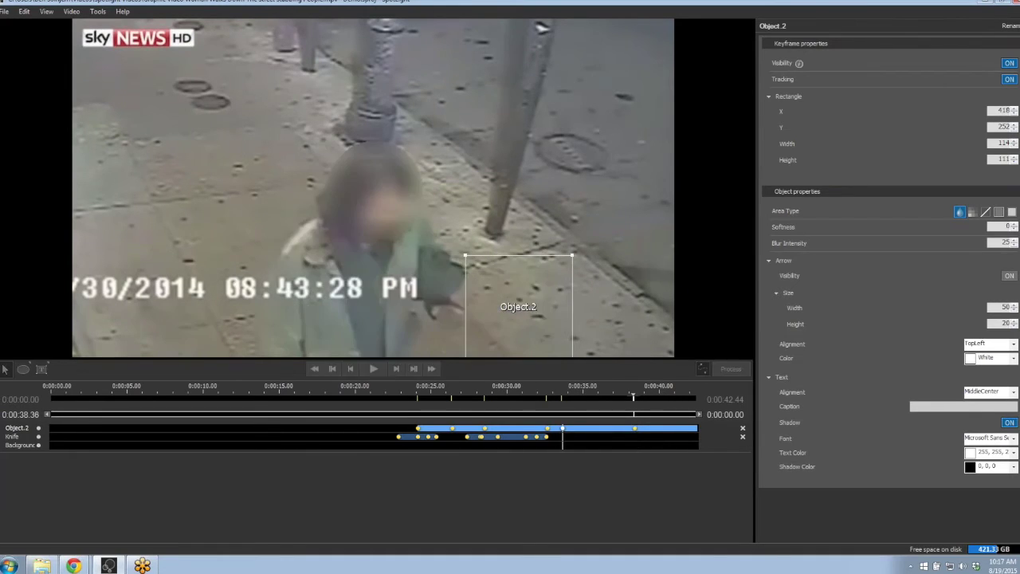
click(373, 369)
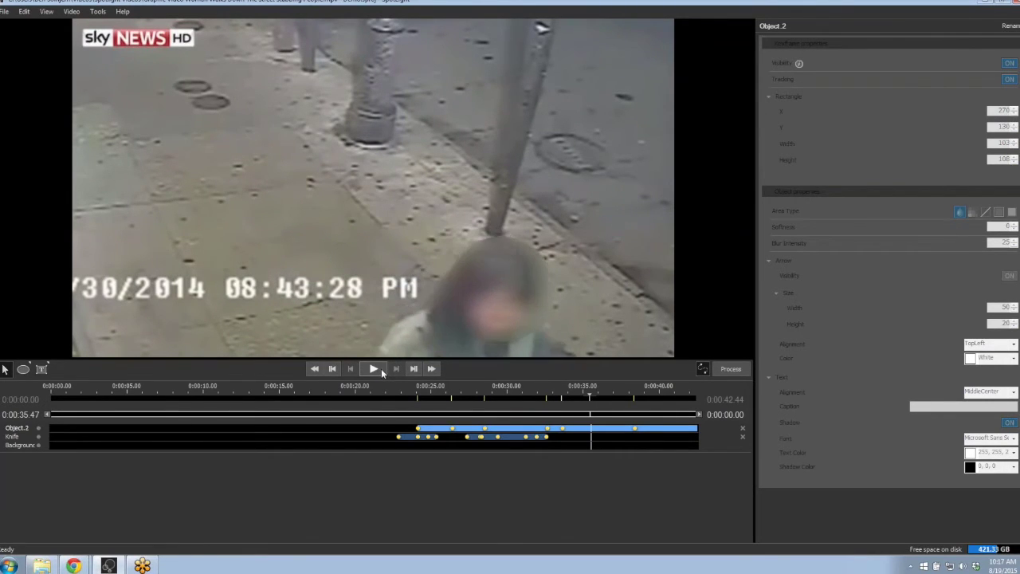
click(374, 368)
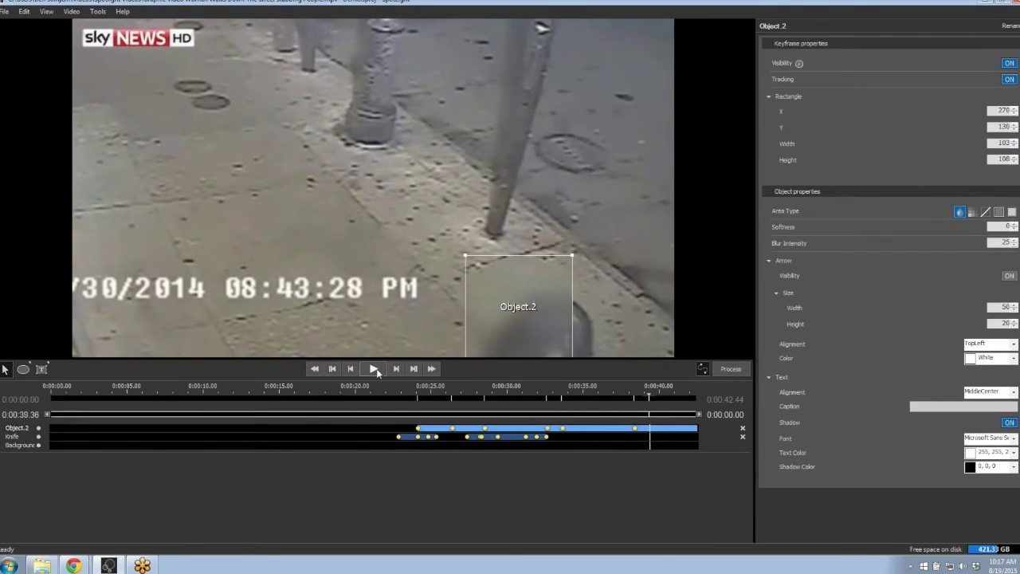
click(382, 372)
click(376, 372)
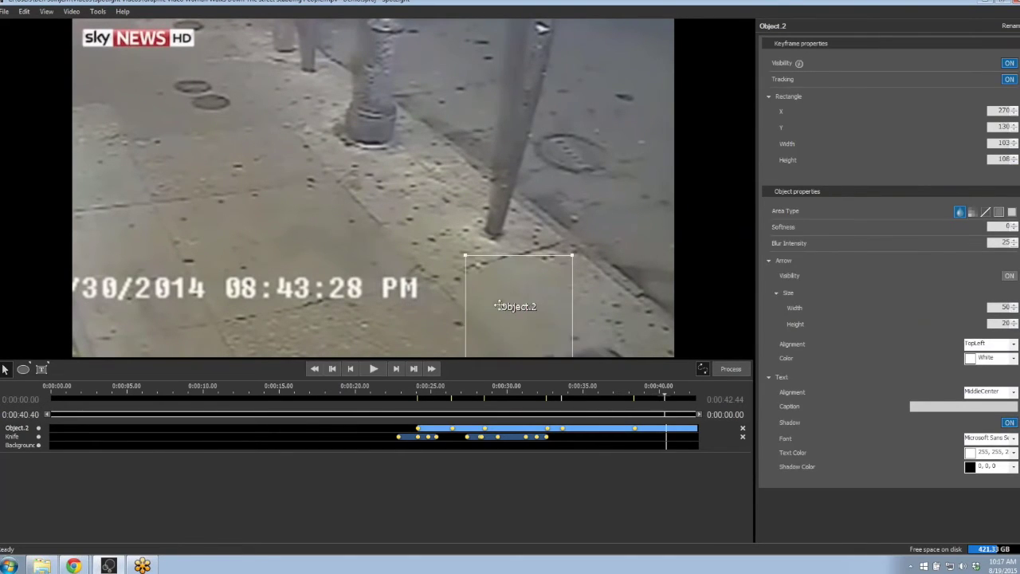
drag(547, 322, 599, 359)
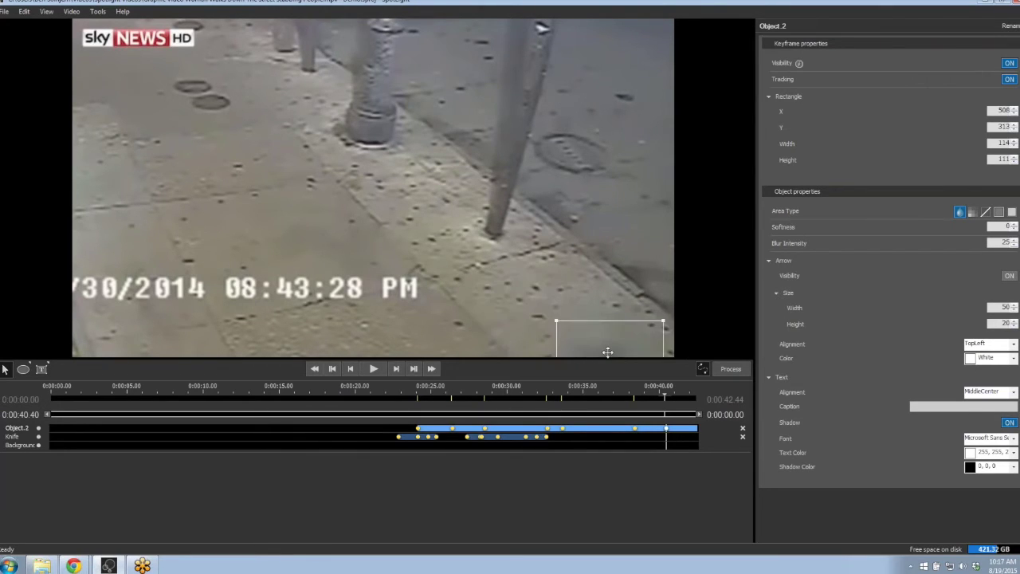
Step: Replay from the 0:00:38.36 keyframe and add a blur keyframe at 0:00:38.96 over the head, about 115 by 112 at X 439, Y 275
click(635, 428)
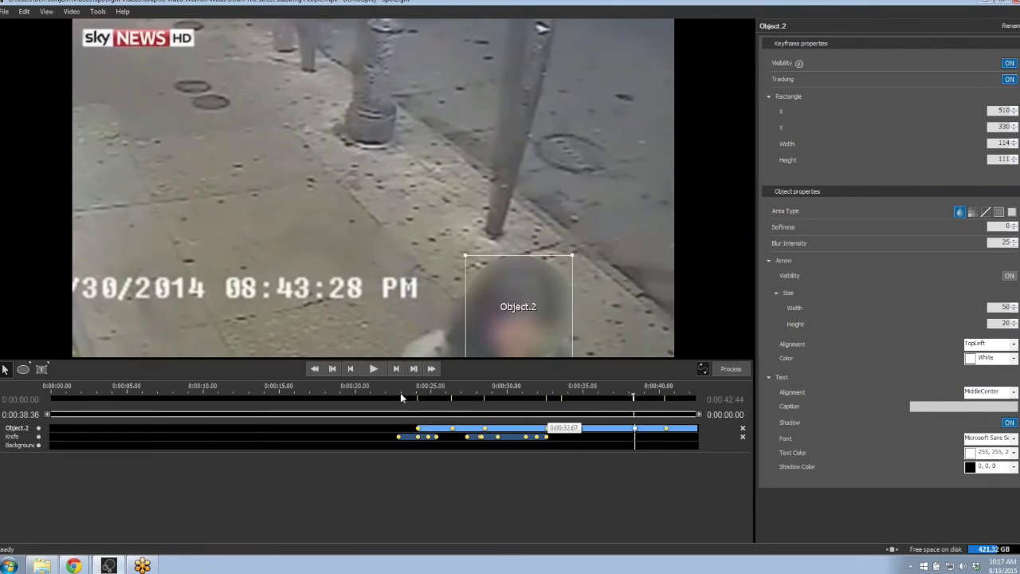
click(373, 368)
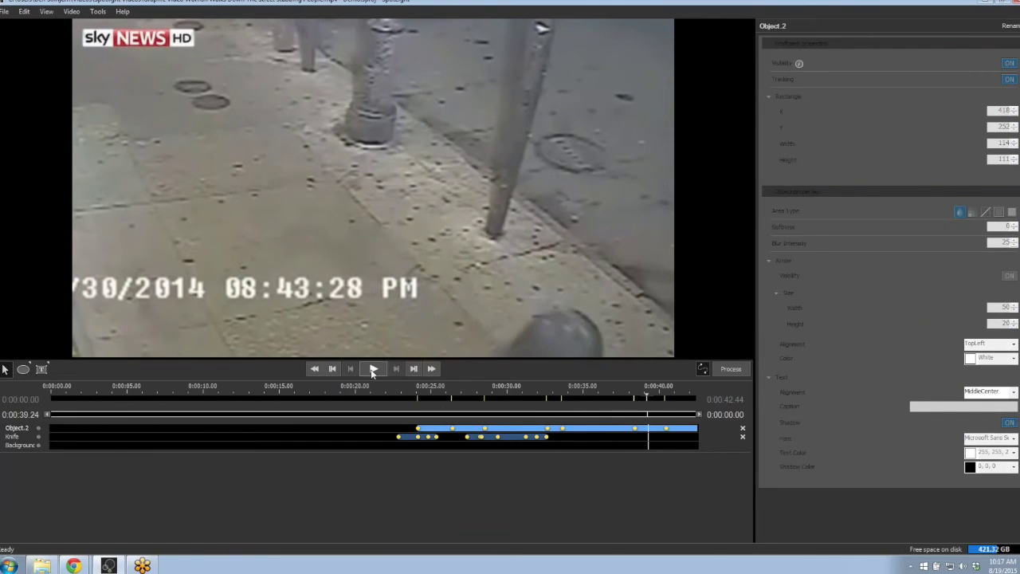
click(373, 368)
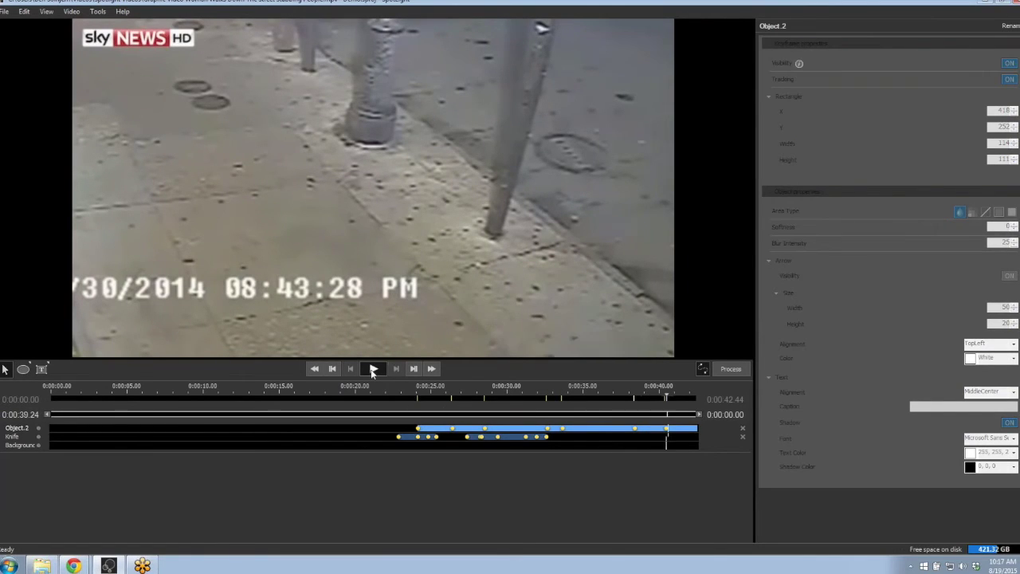
click(634, 428)
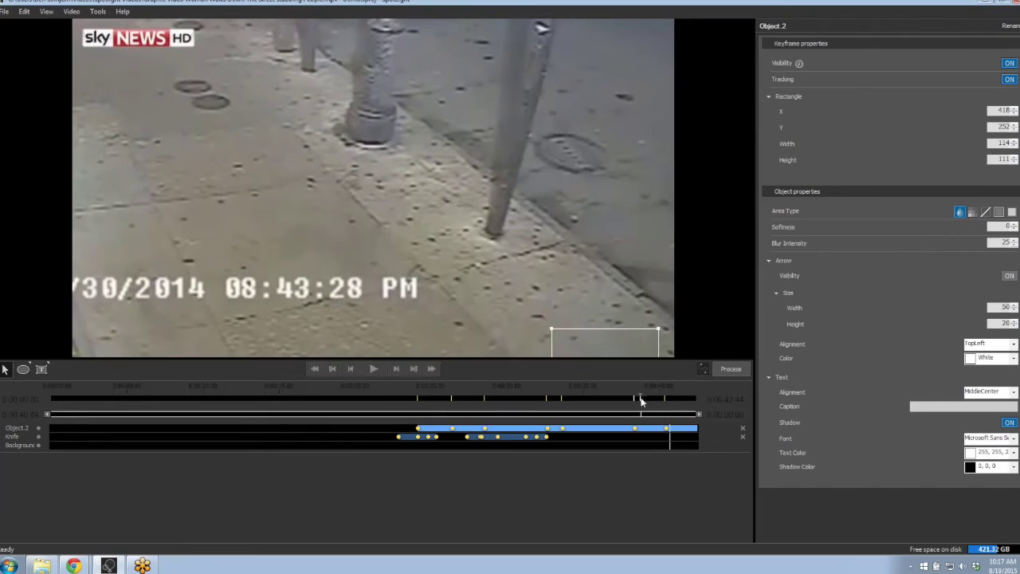
click(373, 368)
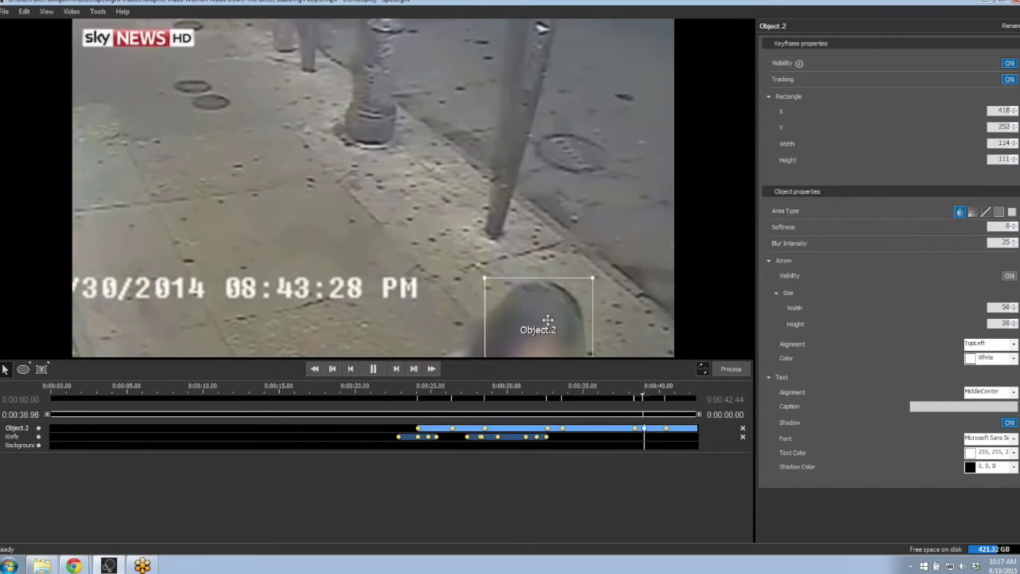
click(373, 368)
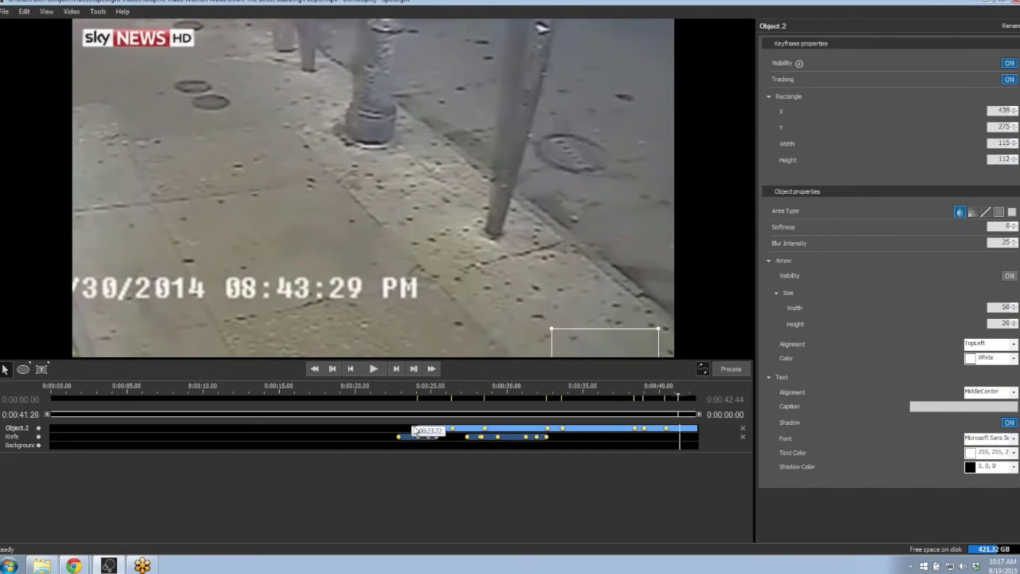
Step: Replay the blur from its first keyframe and add a refitted keyframe at 0:00:24.88, about 48 by 50 at X 121, Y -10
click(416, 432)
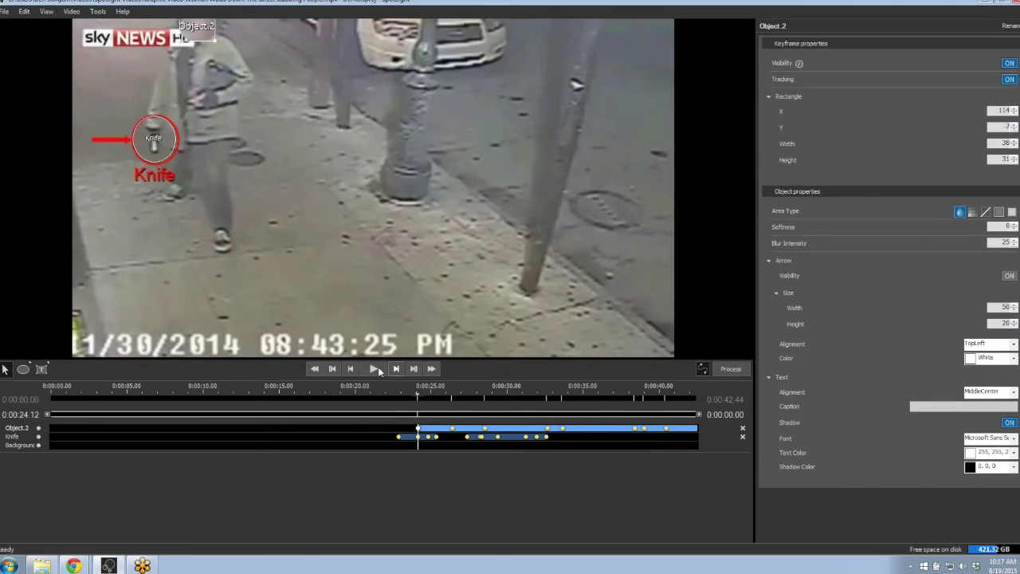
click(375, 368)
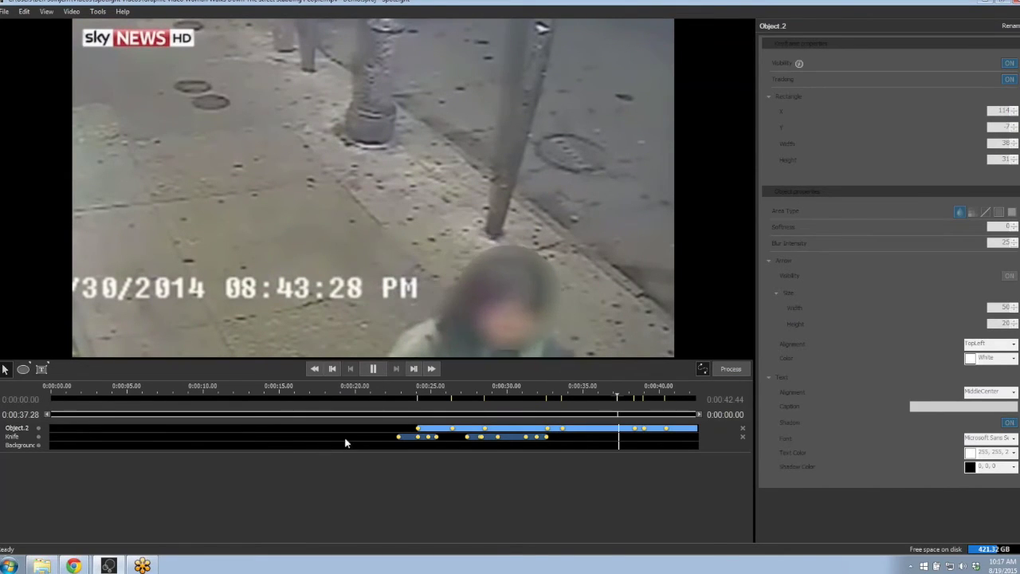
click(375, 369)
click(417, 428)
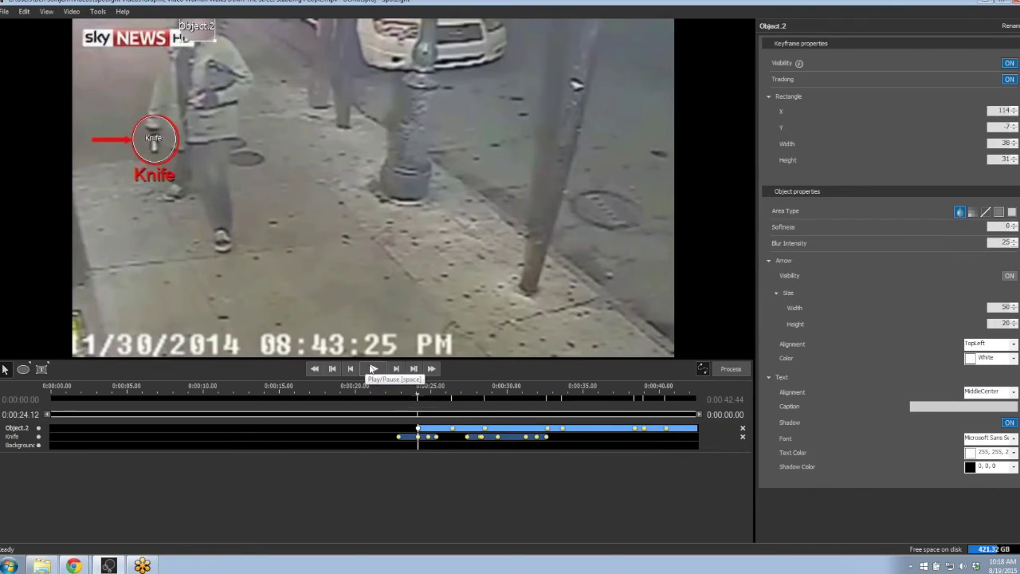
click(373, 369)
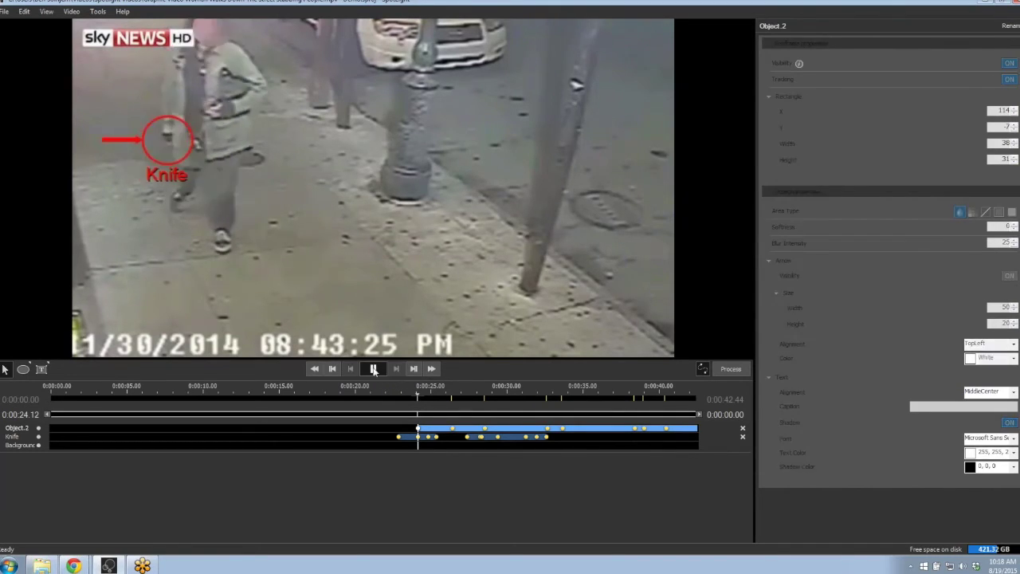
drag(190, 48, 186, 56)
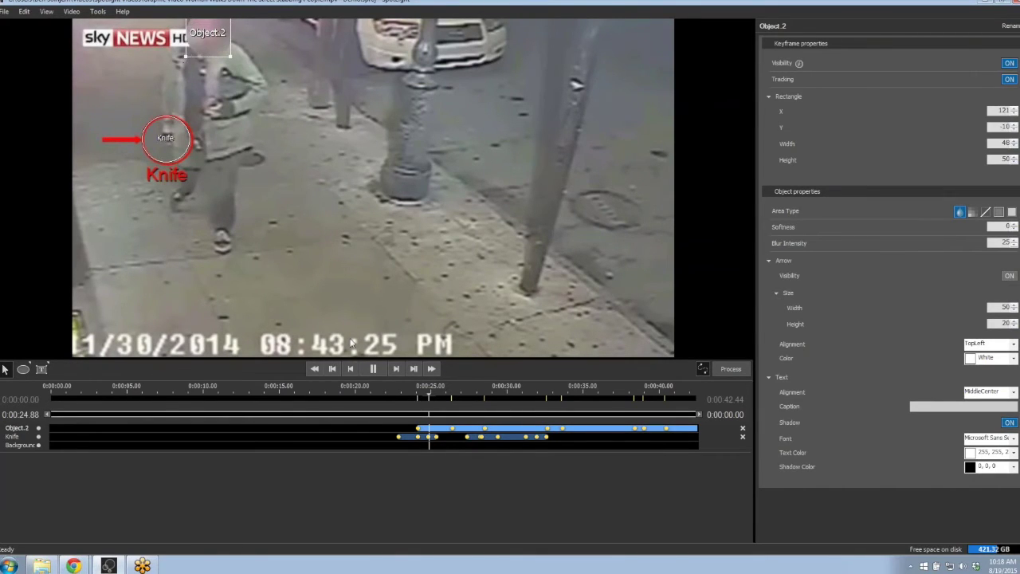
Step: Play on to 0:00:31.96 and add a blur keyframe refitted to the woman's head, about 103 by 98 at X 211, Y 82
click(374, 369)
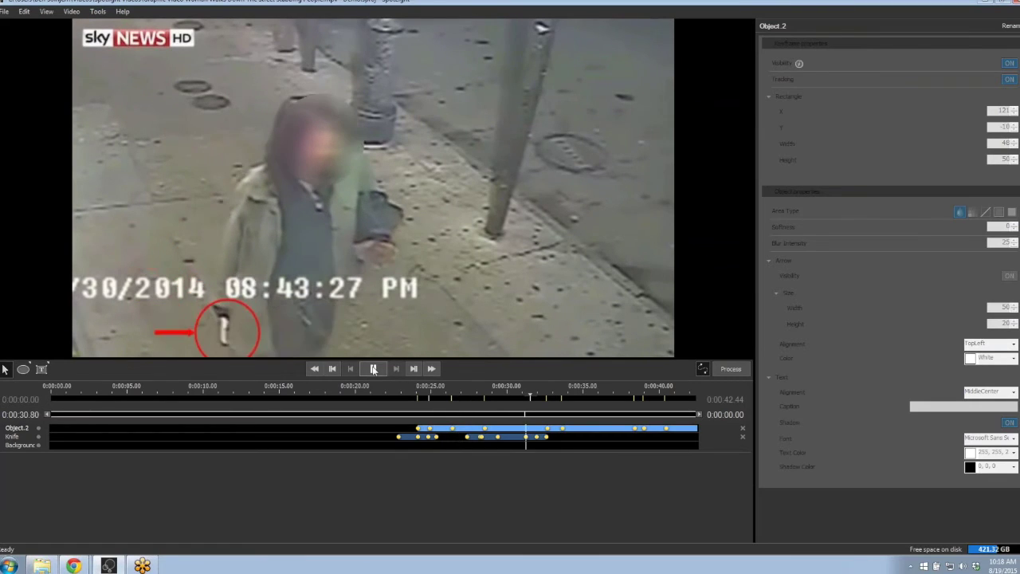
click(373, 368)
drag(280, 188, 271, 189)
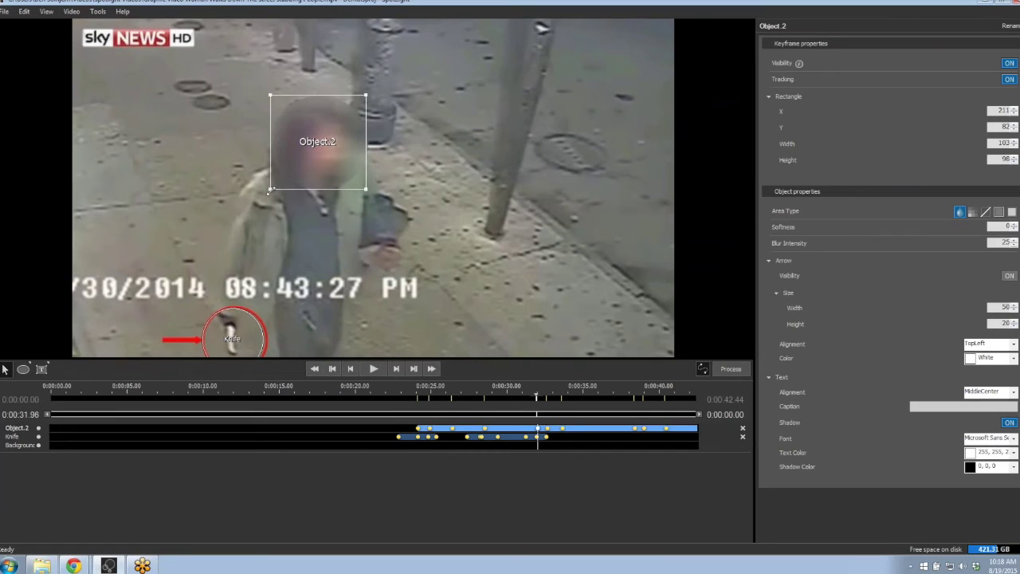
Step: Add a refitted blur keyframe at 0:00:33.52, about 103 by 109 at X 263, Y 125, and play the remaining footage to 0:00:40.00
click(373, 369)
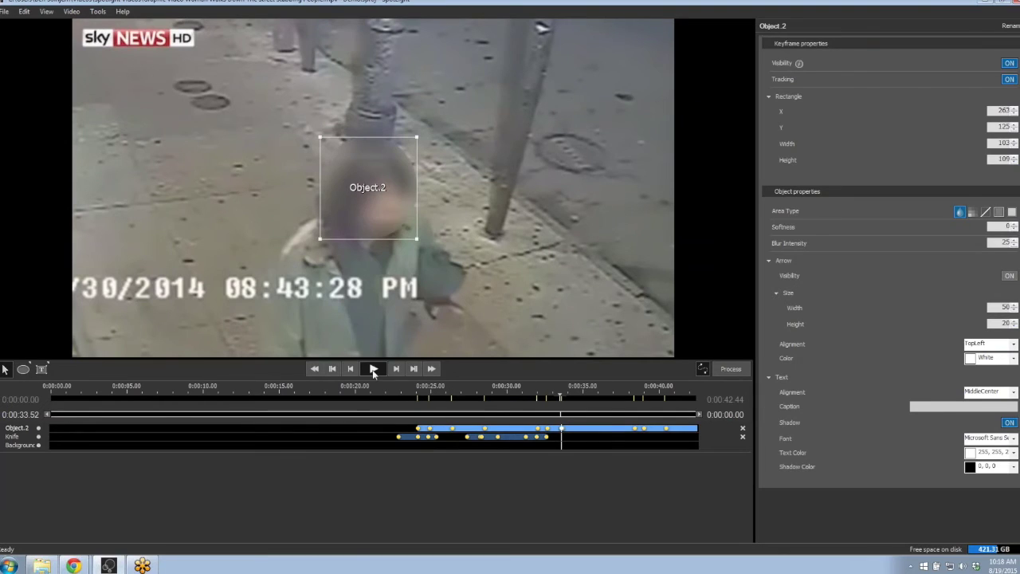
click(373, 369)
click(373, 368)
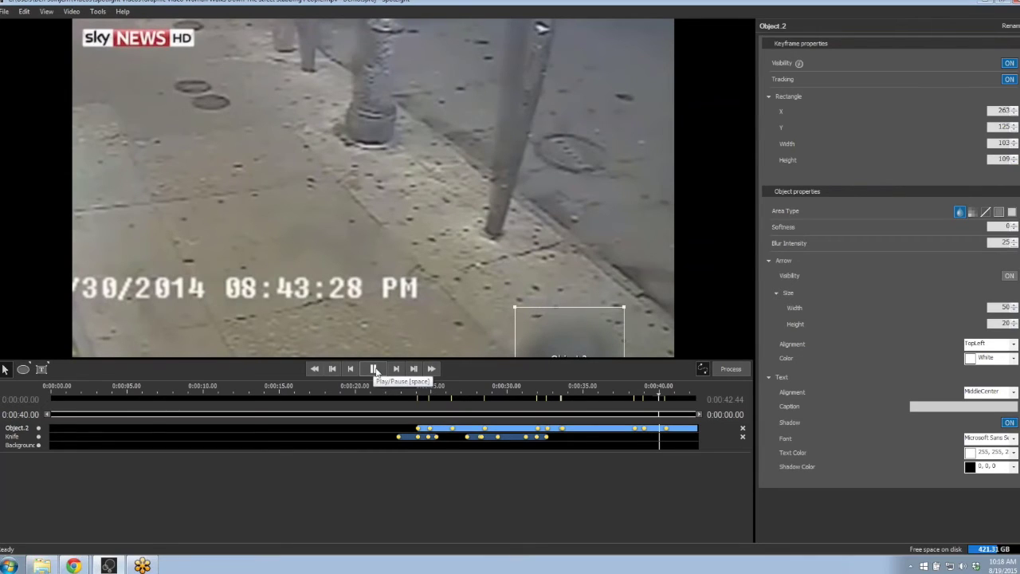
Step: At the first keyframe, 0:00:24.12, switch the head area from blur to no fill and enable the background with a blur fill
click(419, 431)
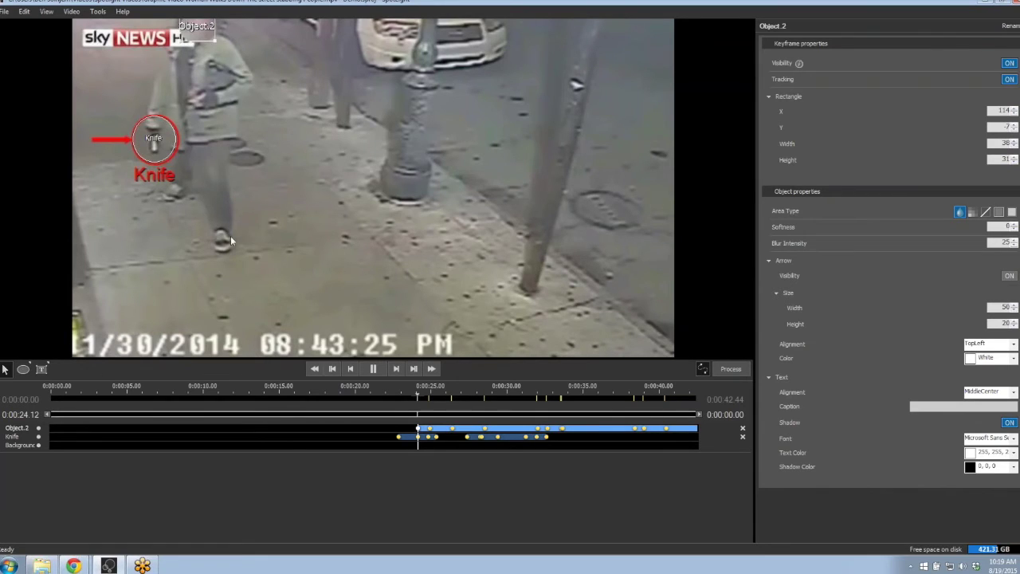
click(985, 212)
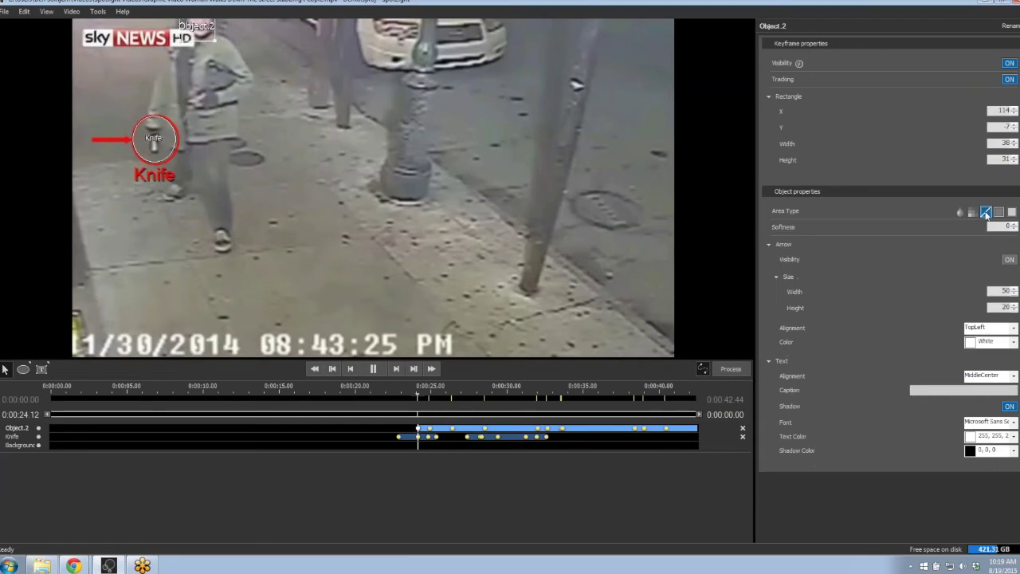
click(38, 446)
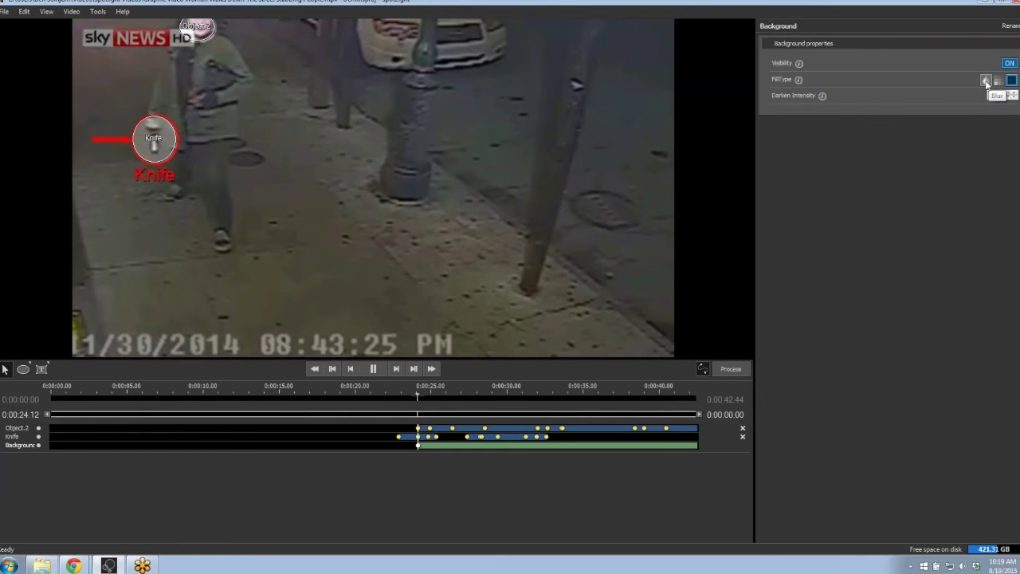
click(986, 82)
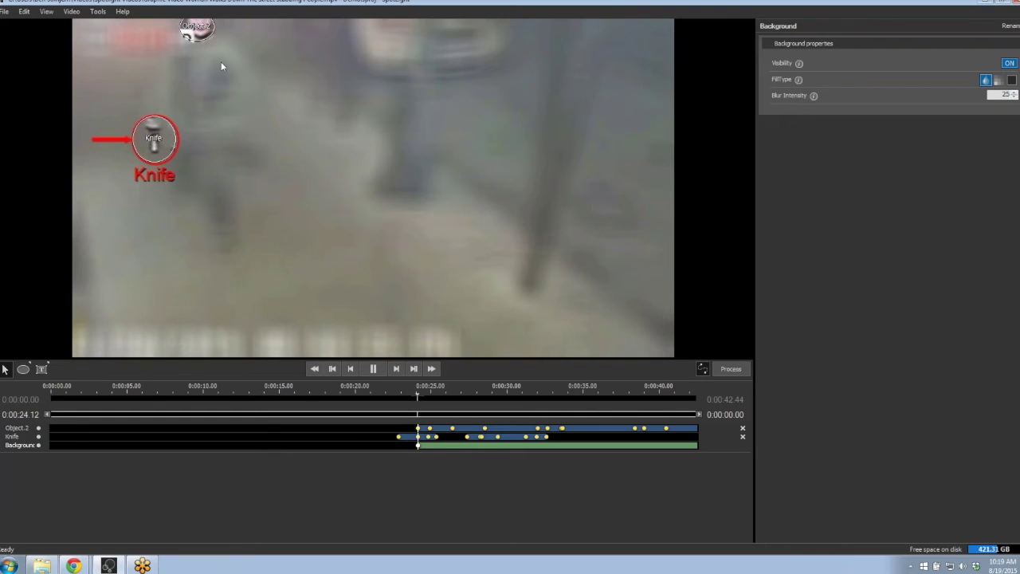
Step: Enlarge the unblurred area at 0:00:24.12 to frame the whole woman, about 155 by 264 at X 57, Y -2
click(201, 34)
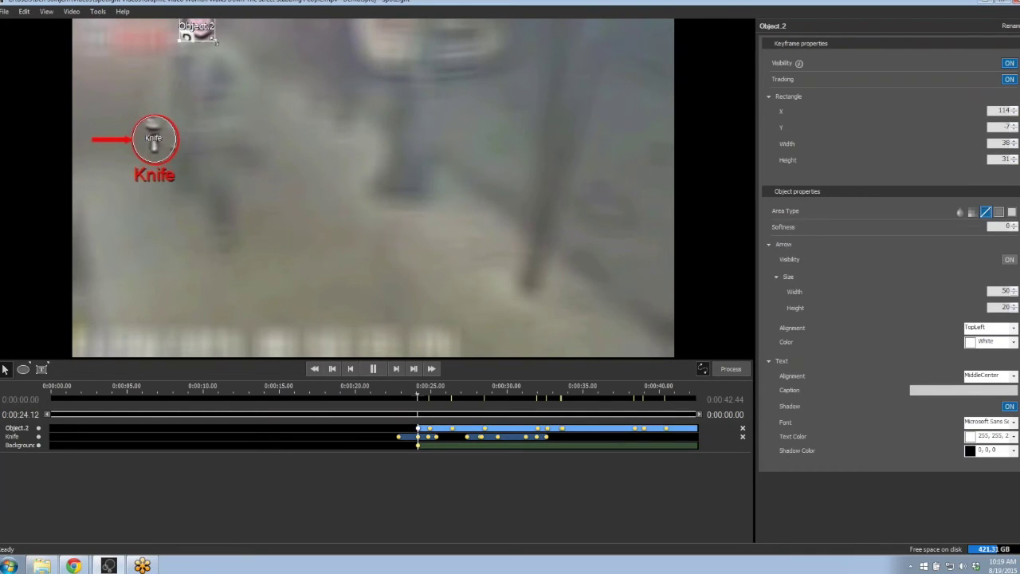
drag(213, 42, 263, 263)
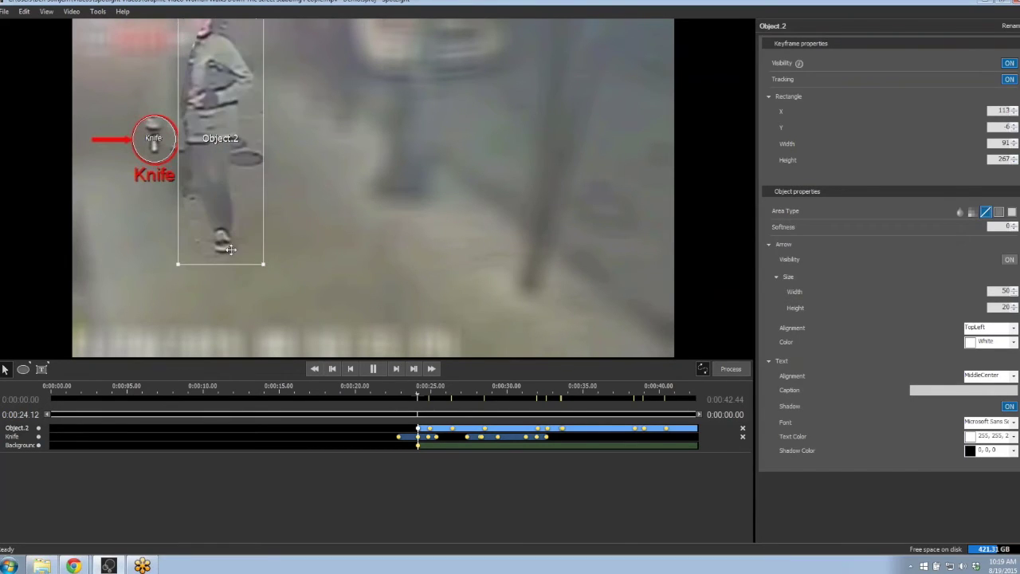
drag(178, 264, 131, 258)
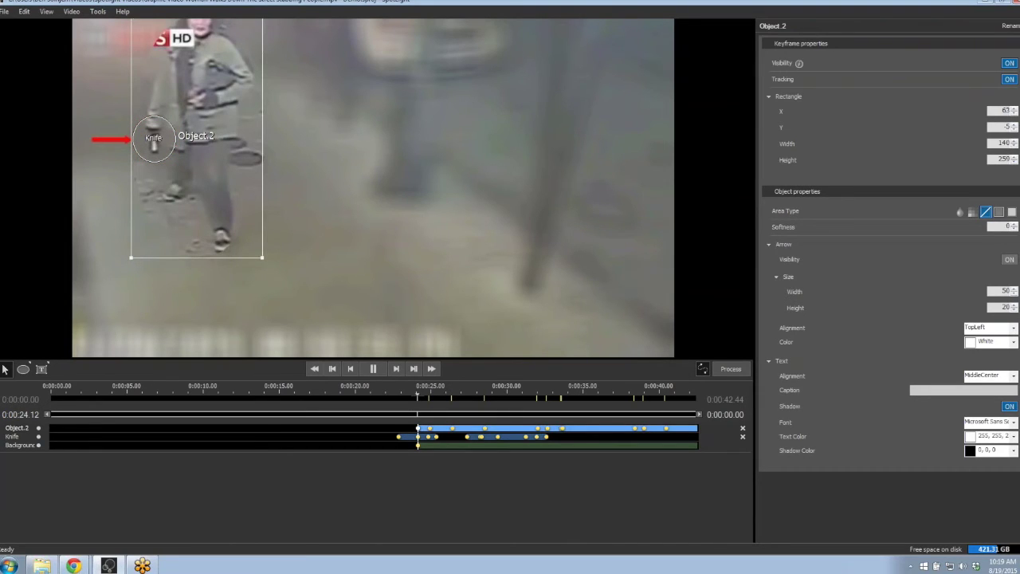
drag(131, 257, 127, 258)
drag(261, 255, 272, 264)
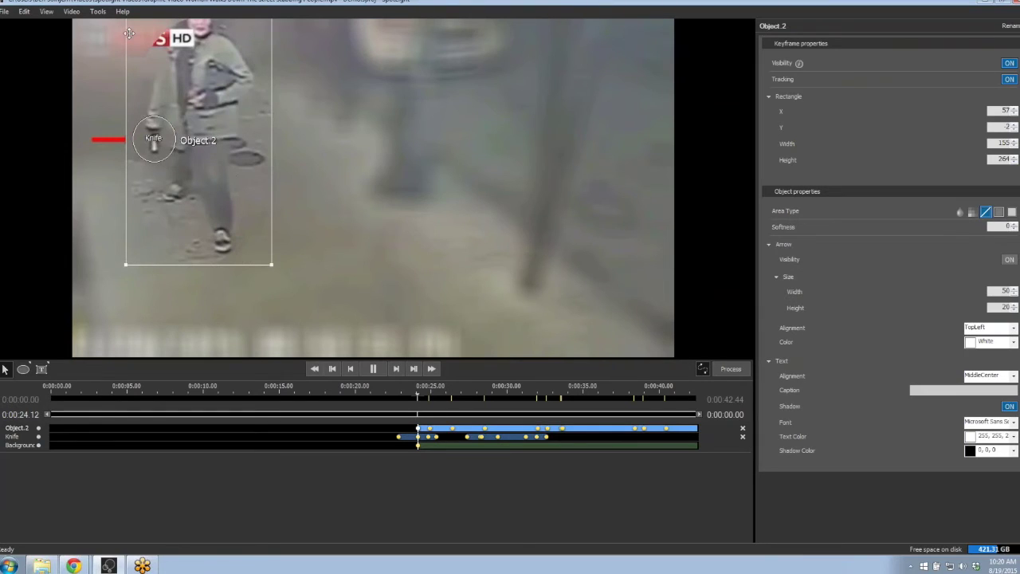
Step: Refit the unblurred area at the first keyframe, 0:00:24.12, around the woman, about 170 by 273 at X 62, Y -21
drag(221, 173, 223, 158)
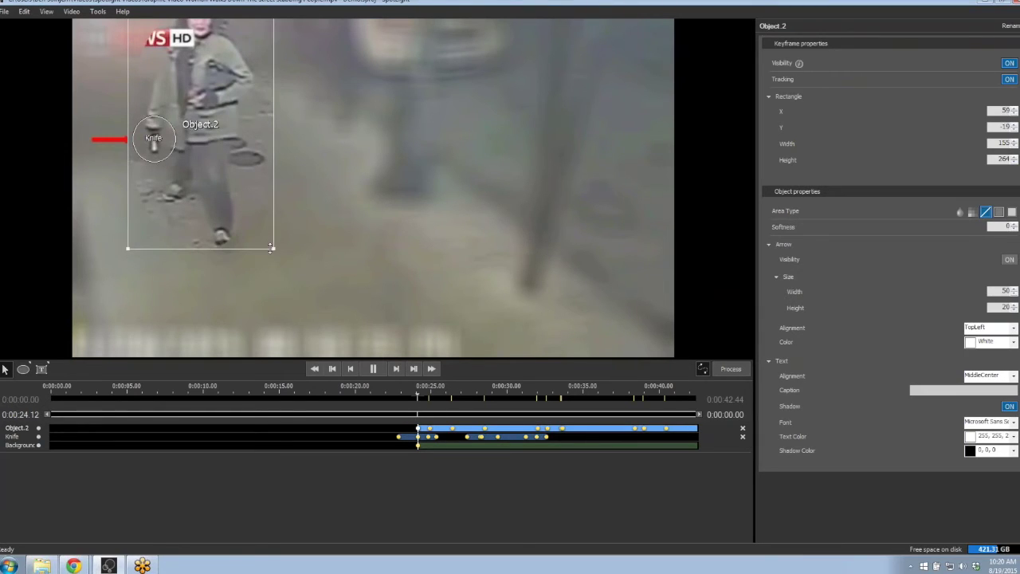
drag(272, 248, 286, 259)
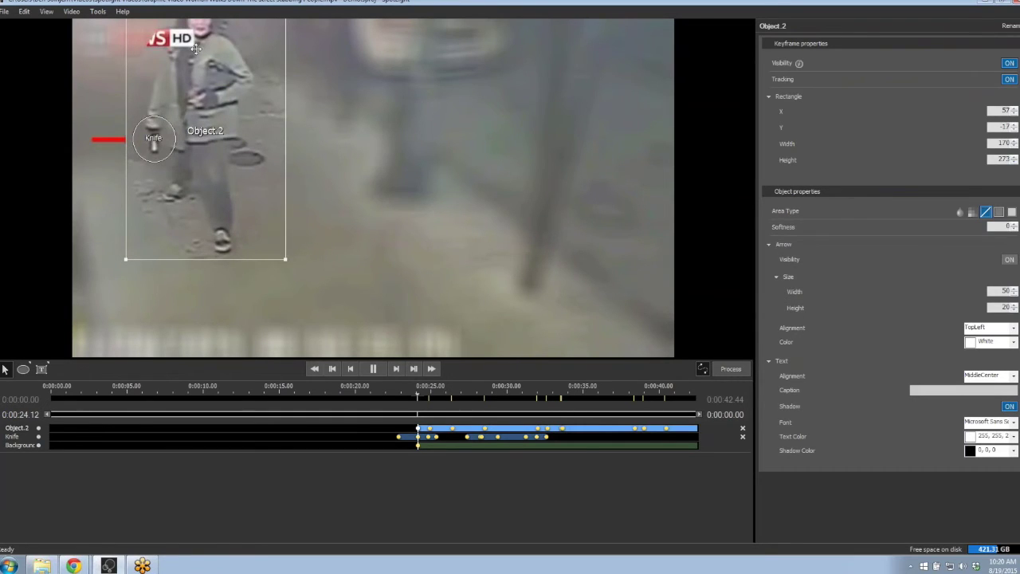
drag(188, 88, 183, 65)
drag(203, 111, 212, 138)
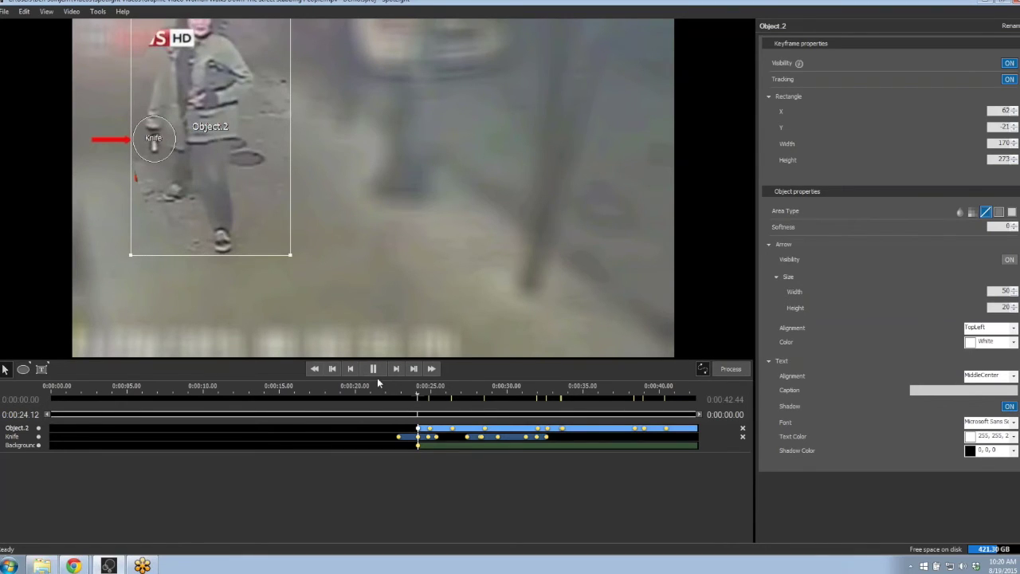
Step: At the second keyframe, enlarge the unblurred area from the head to the whole woman, about 129 by 272 at X 80, Y -7
click(431, 435)
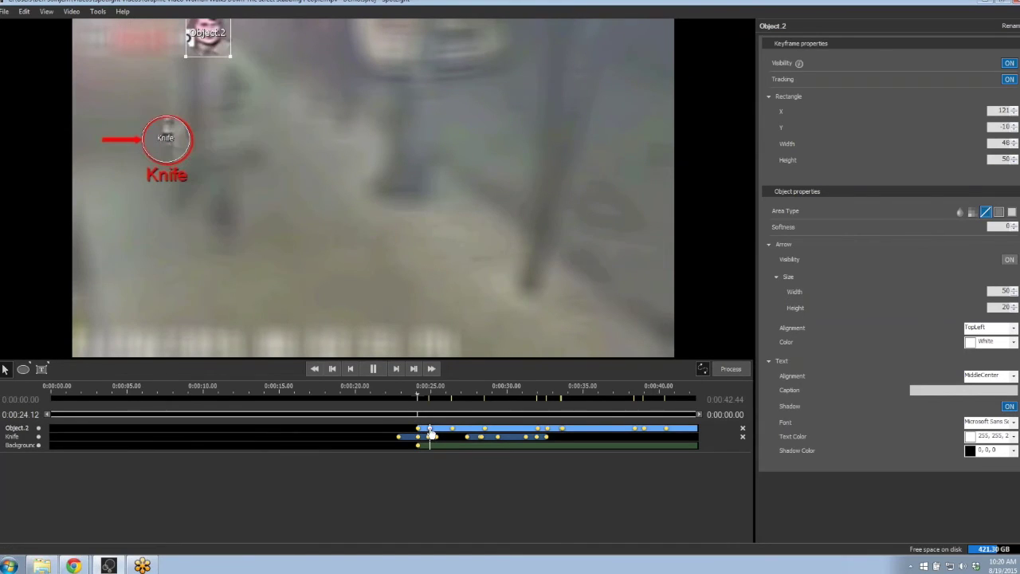
drag(230, 52, 270, 271)
drag(184, 273, 153, 269)
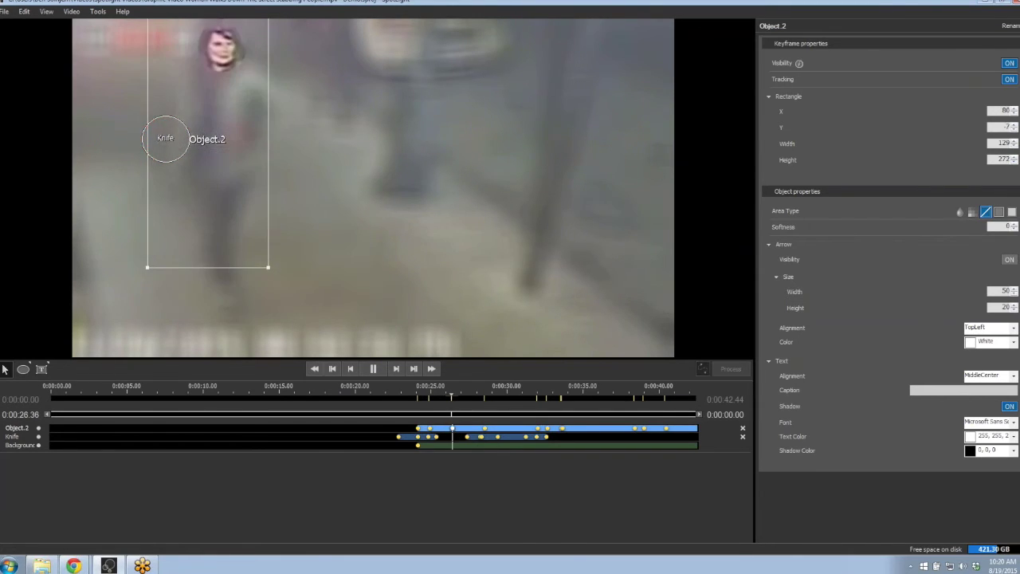
Step: Enlarge the unblurred area around the whole woman at 0:00:26.36 and at 0:00:28.52, the latter about 213 by 359 at X 54, Y 0
drag(196, 71, 150, 303)
drag(246, 303, 288, 335)
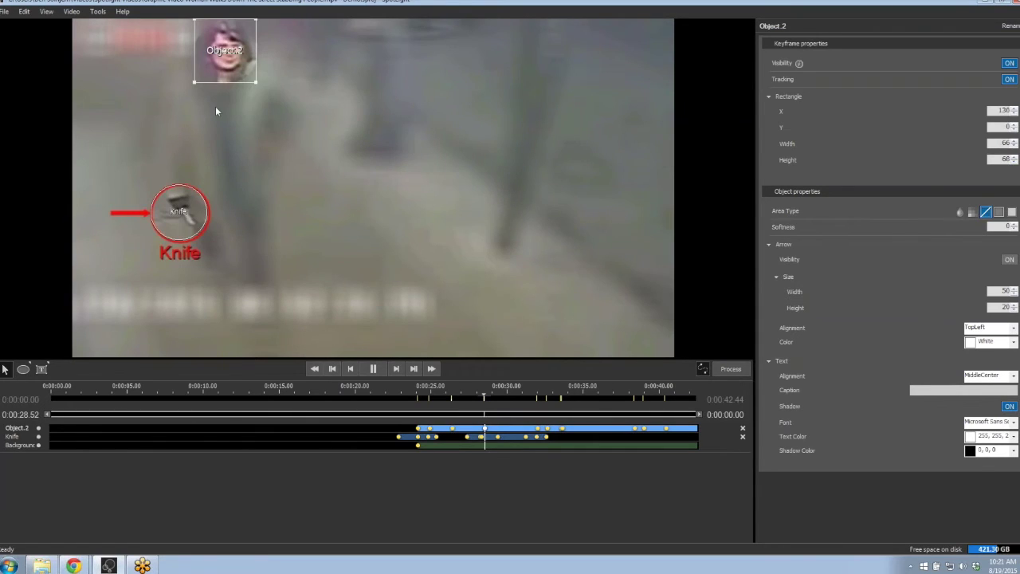
drag(194, 82, 122, 333)
drag(254, 330, 323, 356)
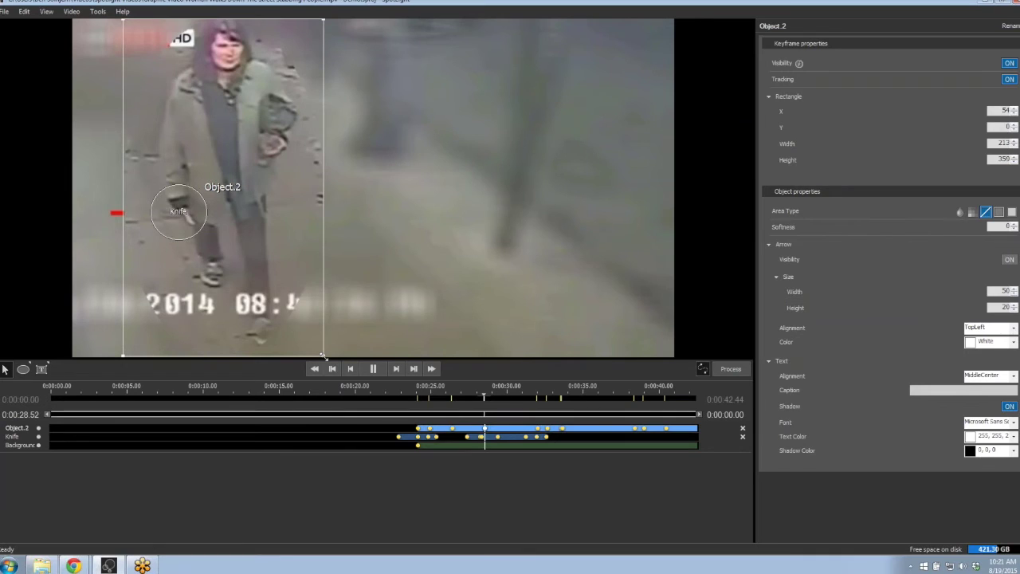
Step: At the 0:00:31.96 keyframe, enlarge the unblurred area to cover the woman's visible body, about 280 by 289 at X 102, Y 79
click(537, 432)
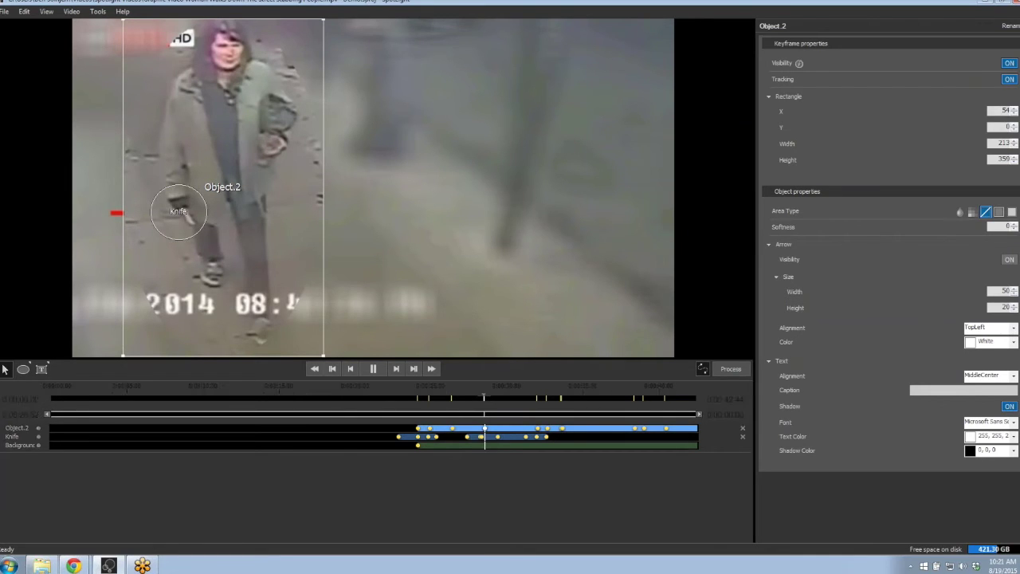
drag(271, 189, 171, 295)
drag(368, 296, 430, 359)
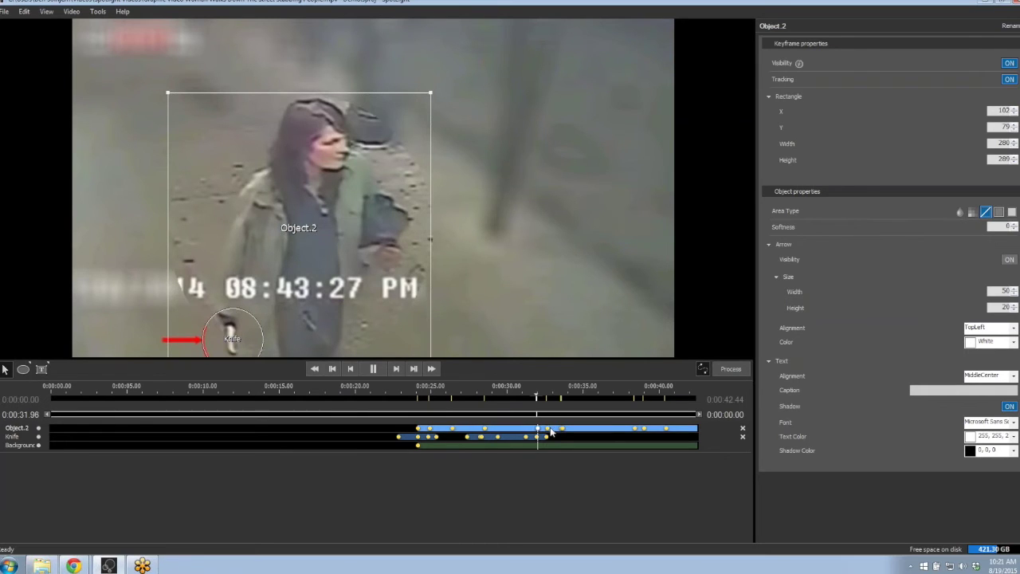
Step: At the 0:00:32.60 keyframe, enlarge the unblurred area around the woman to about 233 by 266 at X 171, Y 100
click(548, 432)
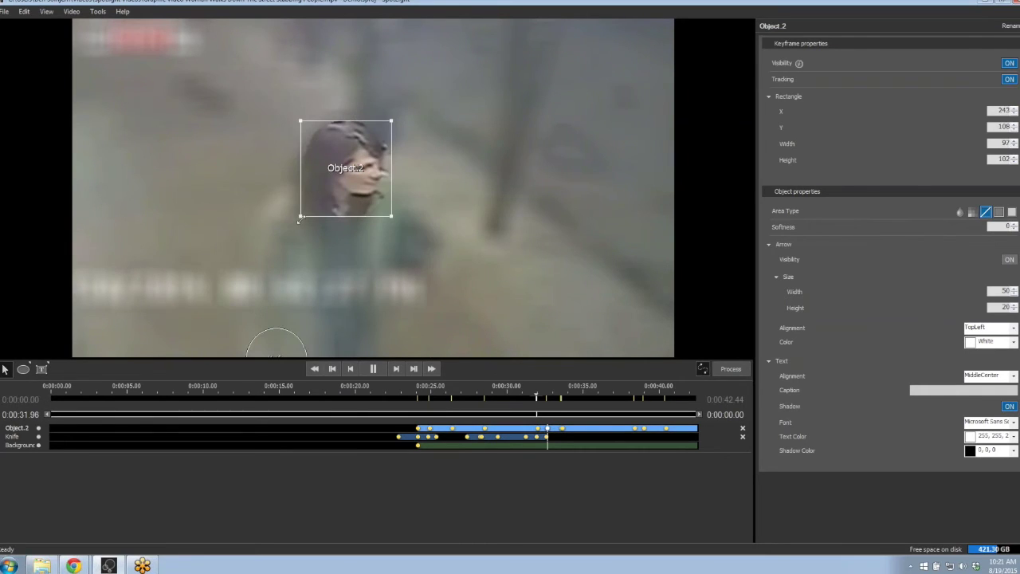
drag(273, 260, 229, 357)
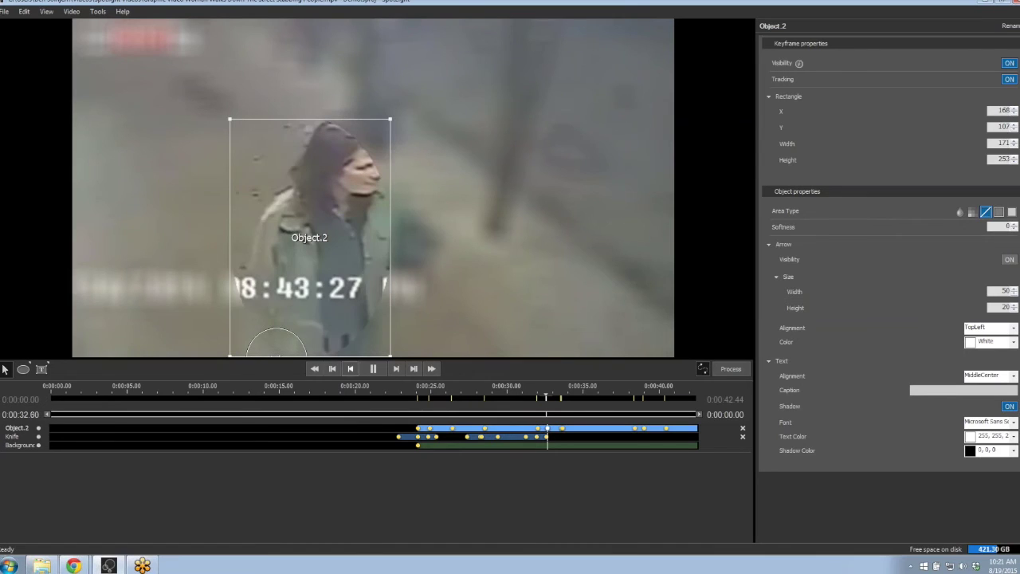
drag(390, 356, 448, 368)
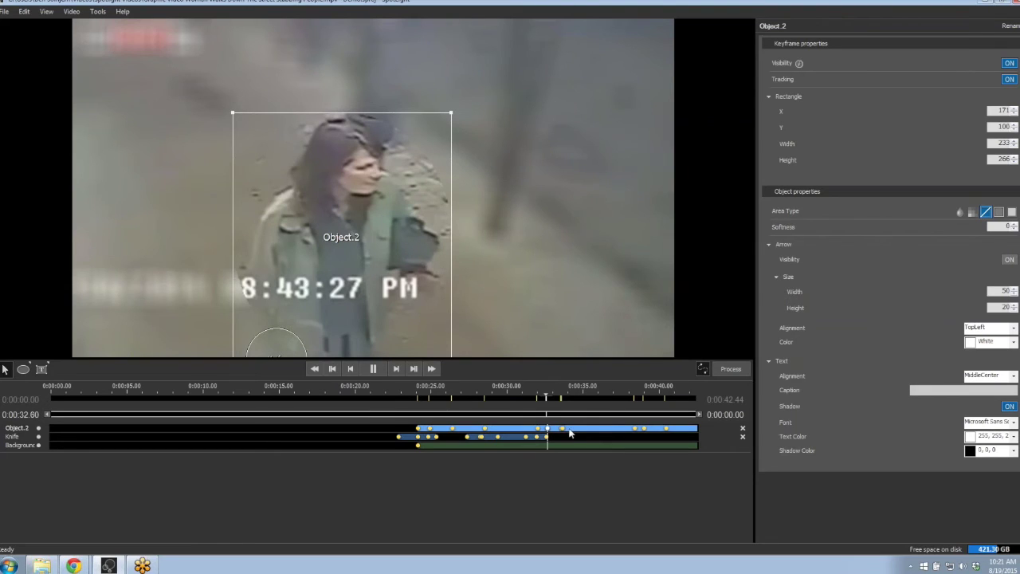
Step: Enlarge the unblurred area at the 0:00:33.52 keyframe to frame the woman, about 258 by 282 at X 185, Y 127
drag(700, 415, 643, 415)
drag(48, 415, 468, 450)
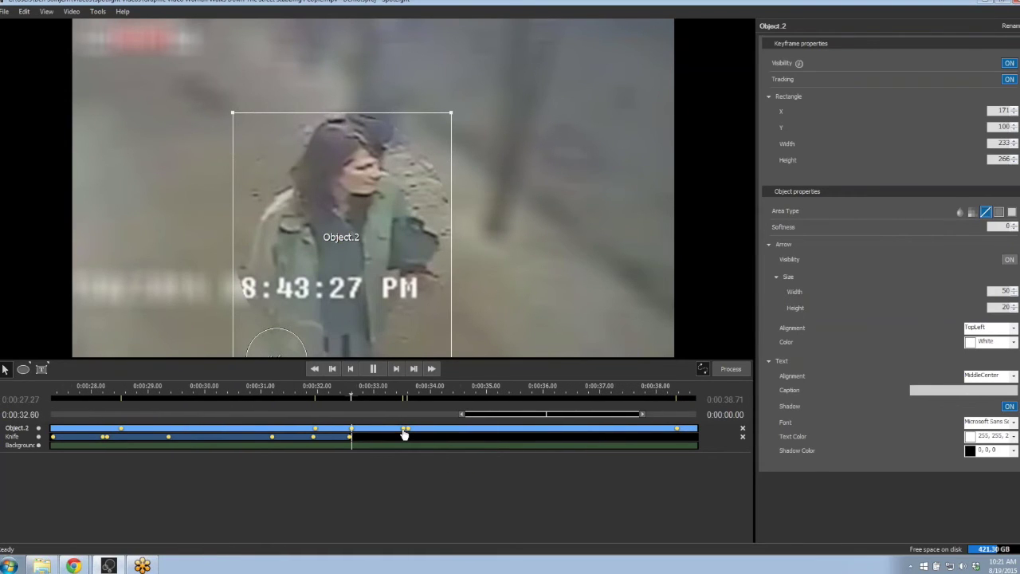
click(404, 429)
drag(323, 239, 246, 352)
drag(414, 351, 467, 366)
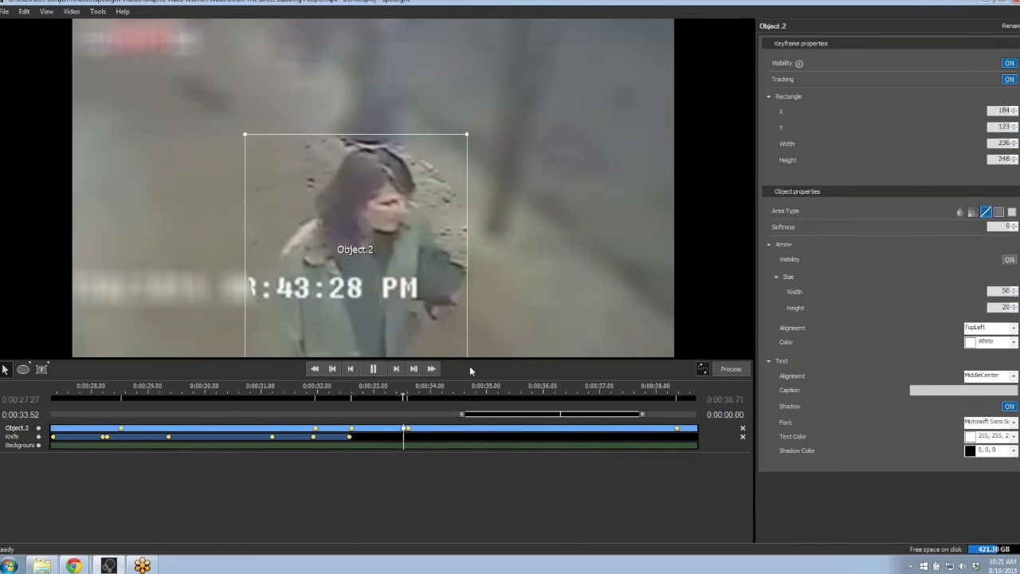
drag(406, 253, 408, 272)
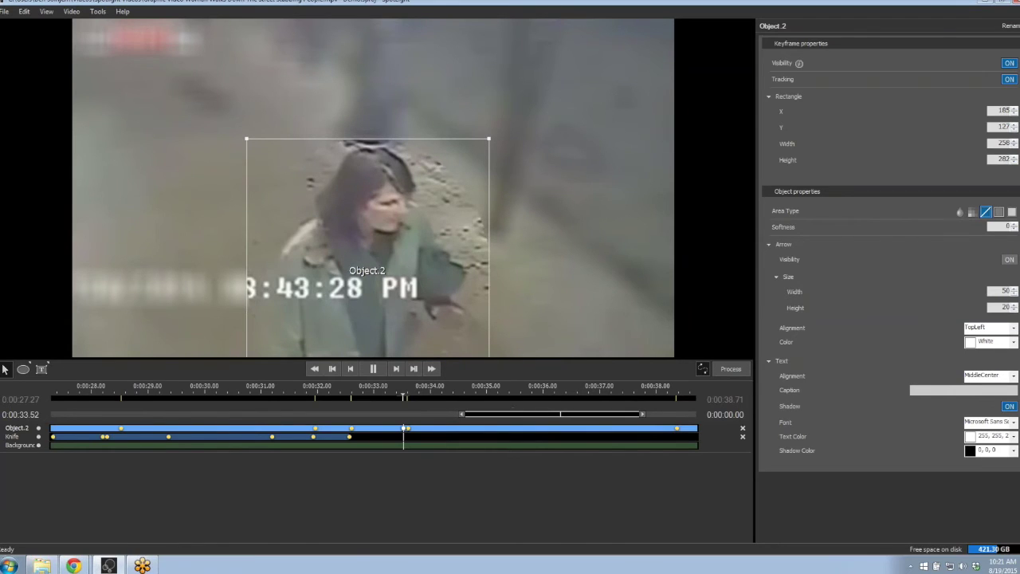
Step: Enlarge and recentre the unblurred area at the 0:00:33.60 keyframe, about 305 by 318 at X 161, Y 121
click(408, 429)
drag(379, 214, 366, 197)
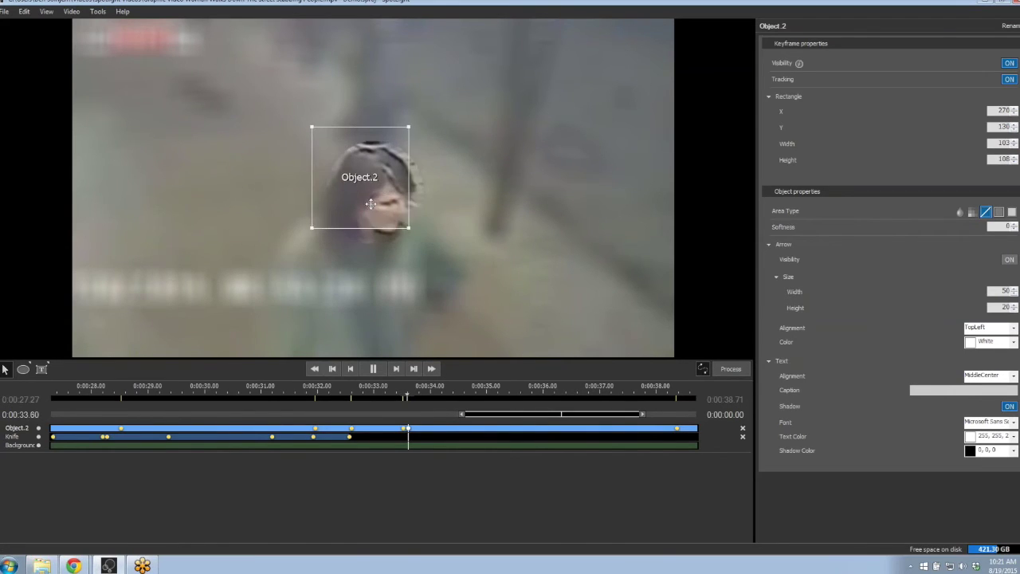
drag(410, 228, 487, 342)
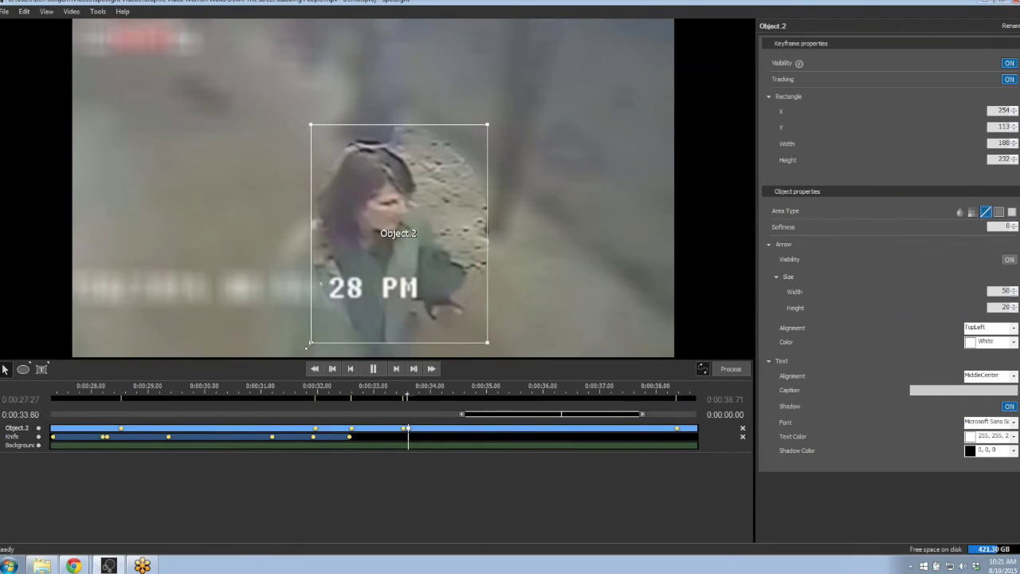
drag(309, 343, 248, 401)
drag(493, 132, 537, 107)
drag(456, 172, 431, 197)
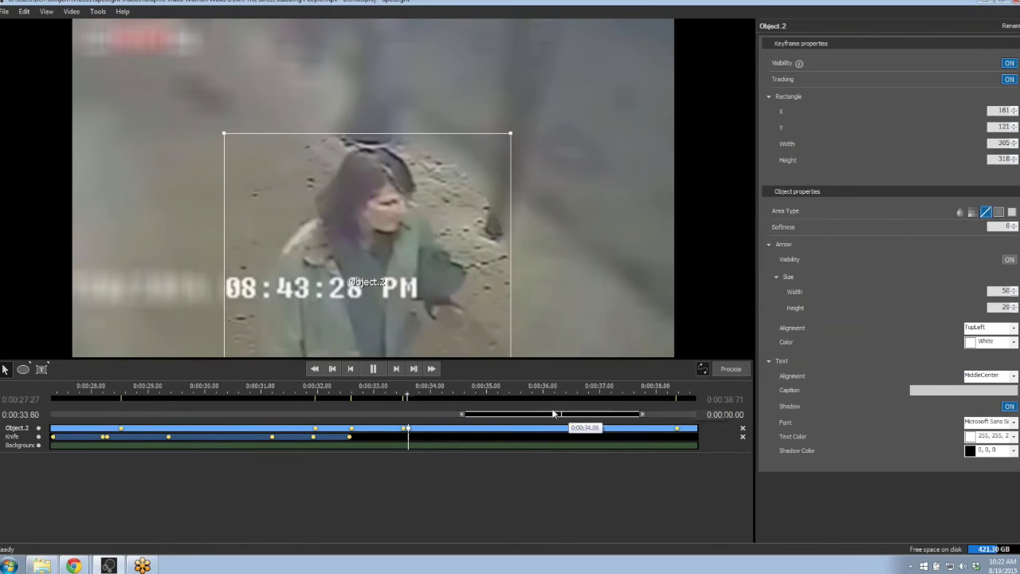
Step: At the 0:00:38.36 keyframe, enlarge the unblurred area around the woman's head and shoulders, about 179 by 179 at X 383, Y 244
drag(462, 414, 305, 415)
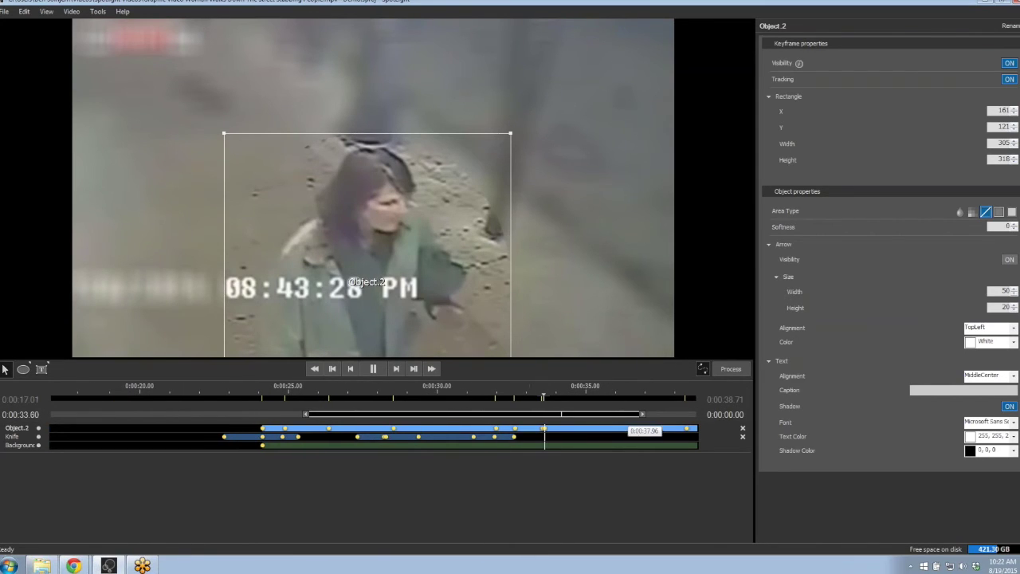
drag(642, 414, 700, 415)
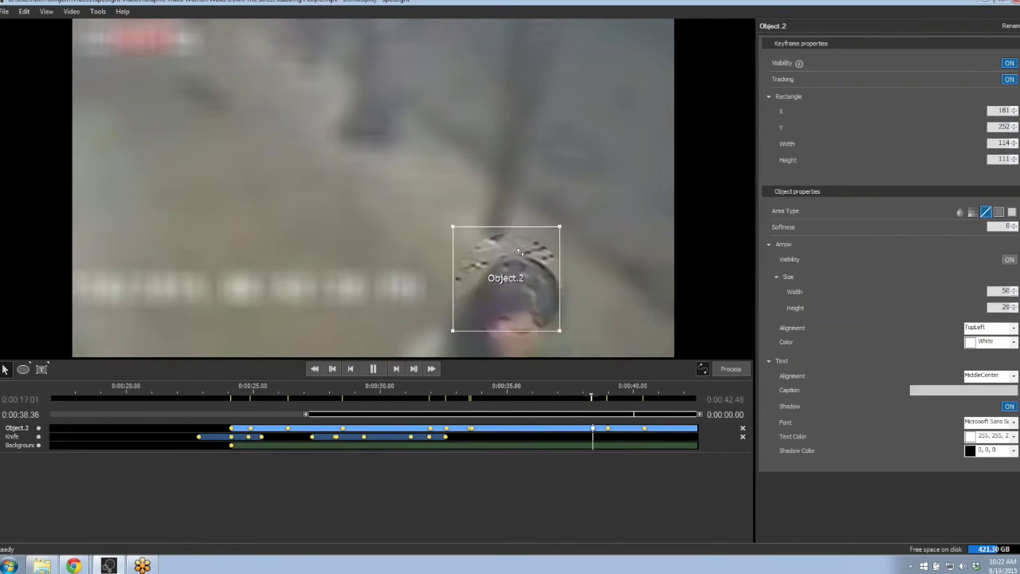
drag(549, 300, 612, 357)
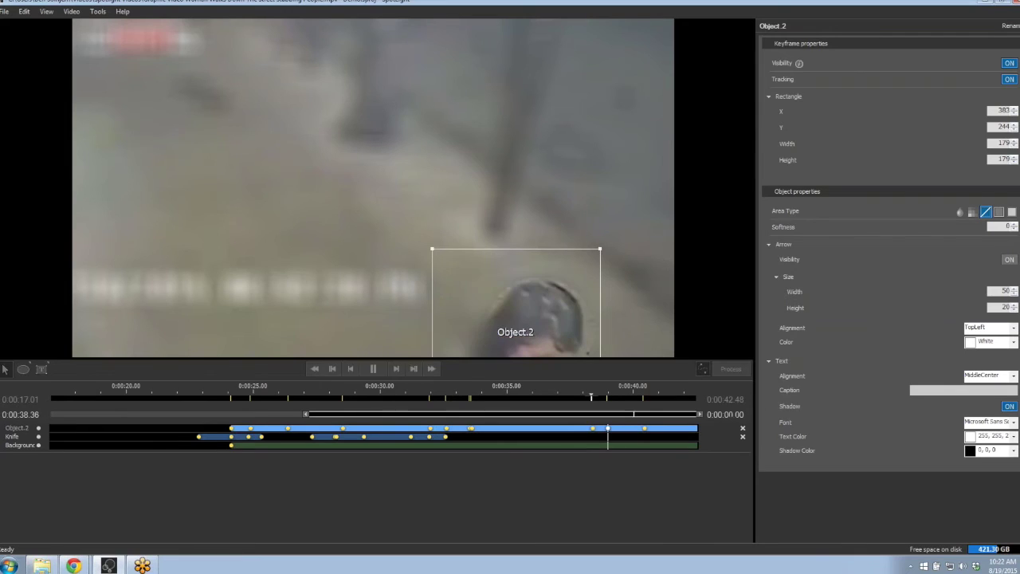
Step: Refit the unblurred area at the 0:00:38.96 keyframe over the woman's head, about 131 by 133 at X 424, Y 259
drag(534, 310, 535, 260)
drag(482, 317, 475, 318)
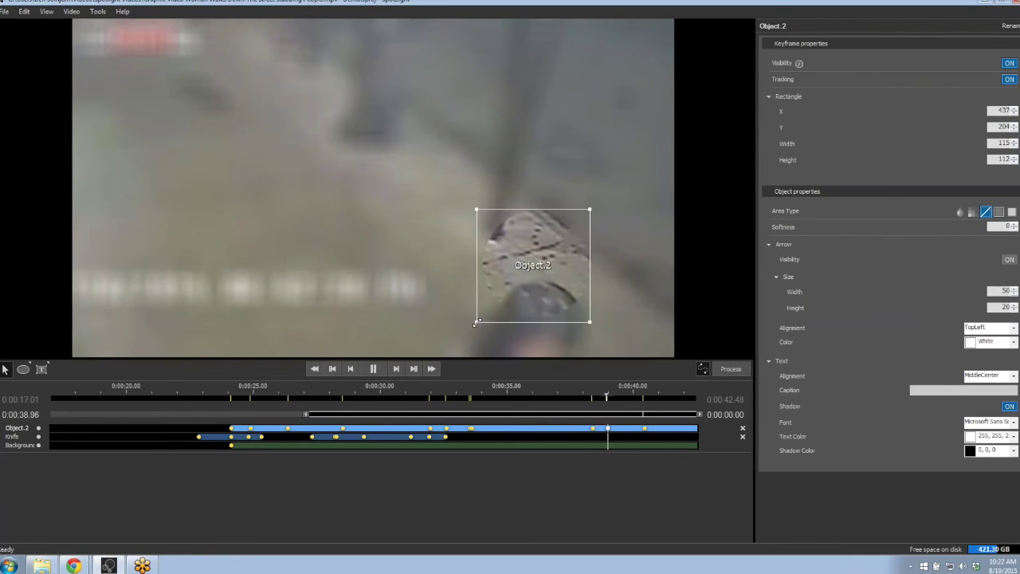
drag(592, 322, 599, 341)
drag(553, 298, 552, 343)
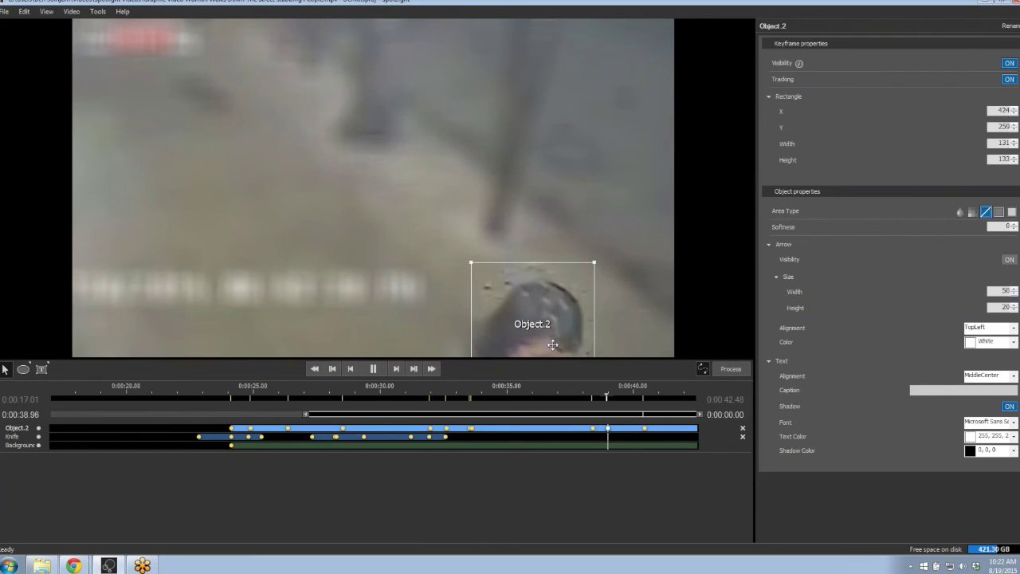
Step: Replay from 0:00:24.12, pause near 0:00:30.5 and add a keyframe with the unblurred area refitted, about 262 by 348 at X 76, Y 20
click(643, 428)
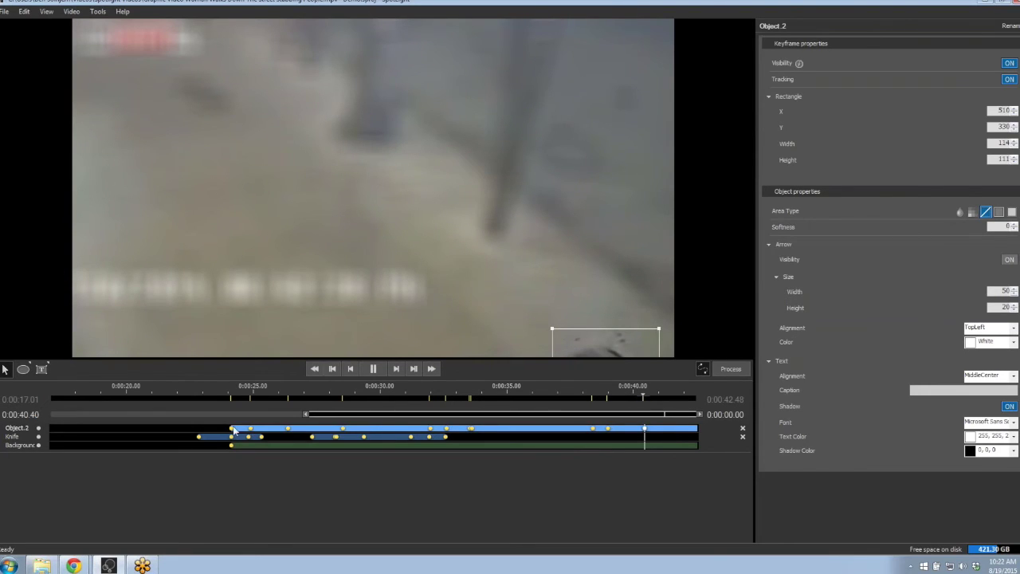
click(350, 369)
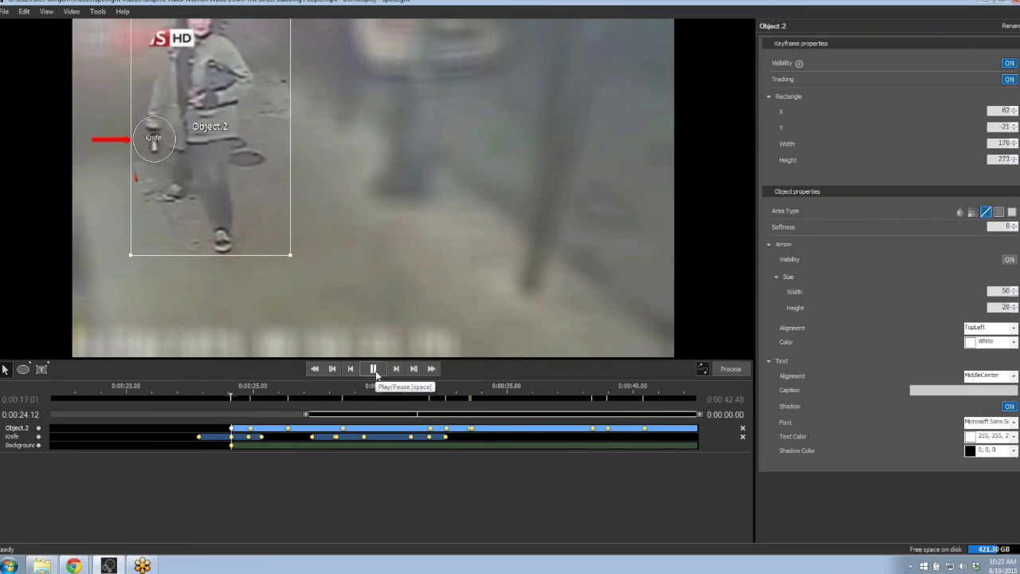
click(375, 370)
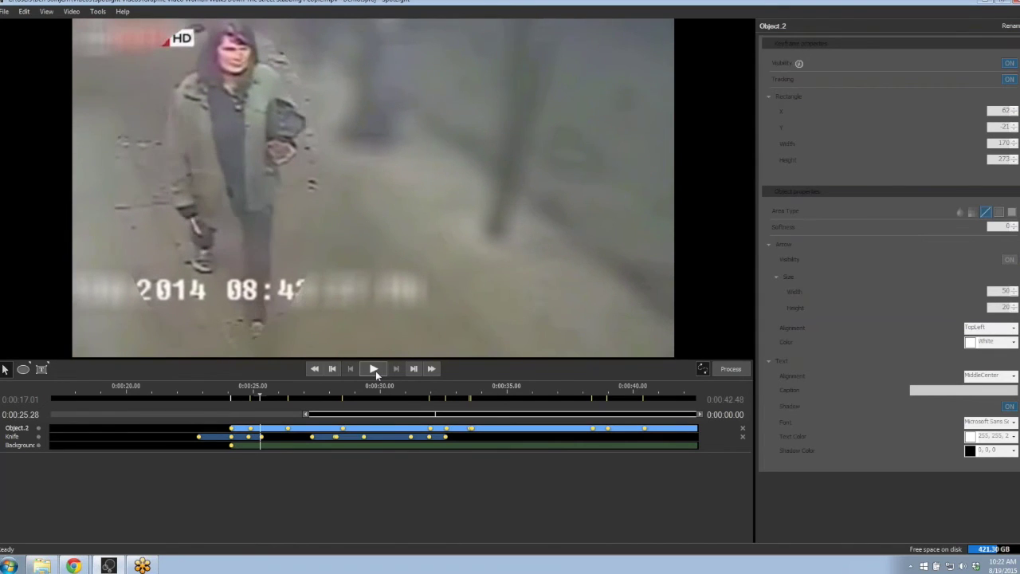
click(374, 369)
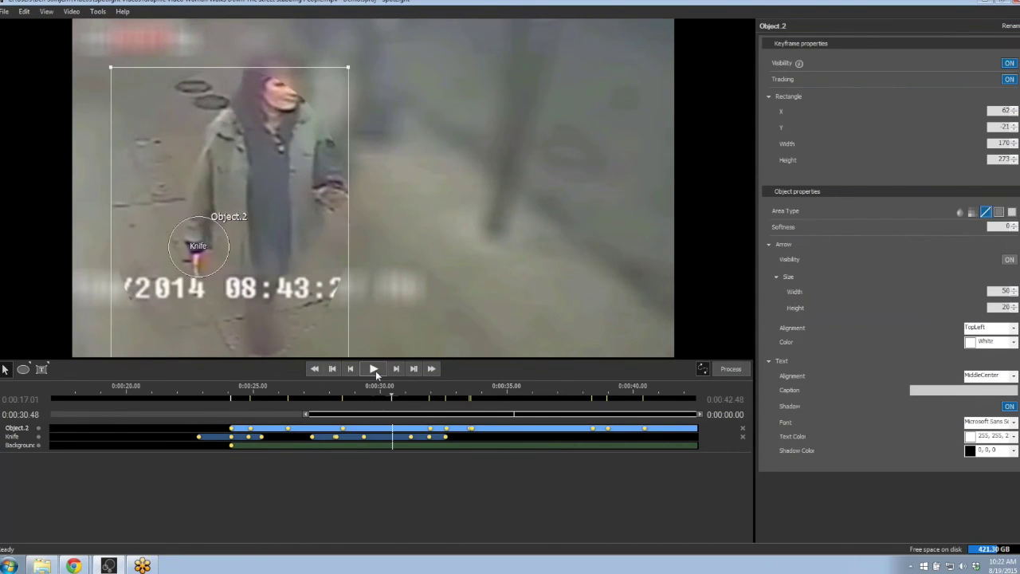
drag(282, 215, 316, 186)
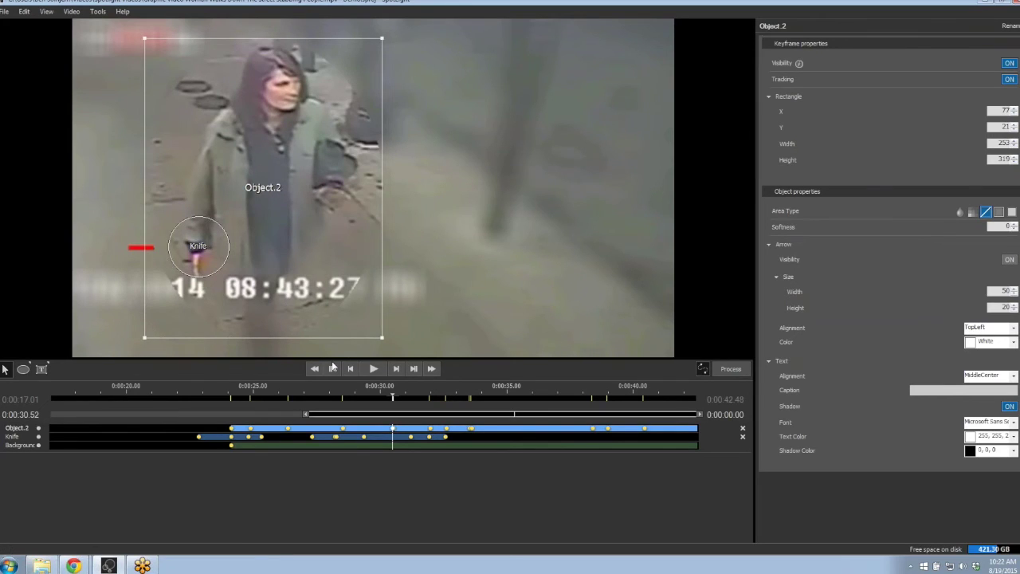
drag(382, 335, 389, 365)
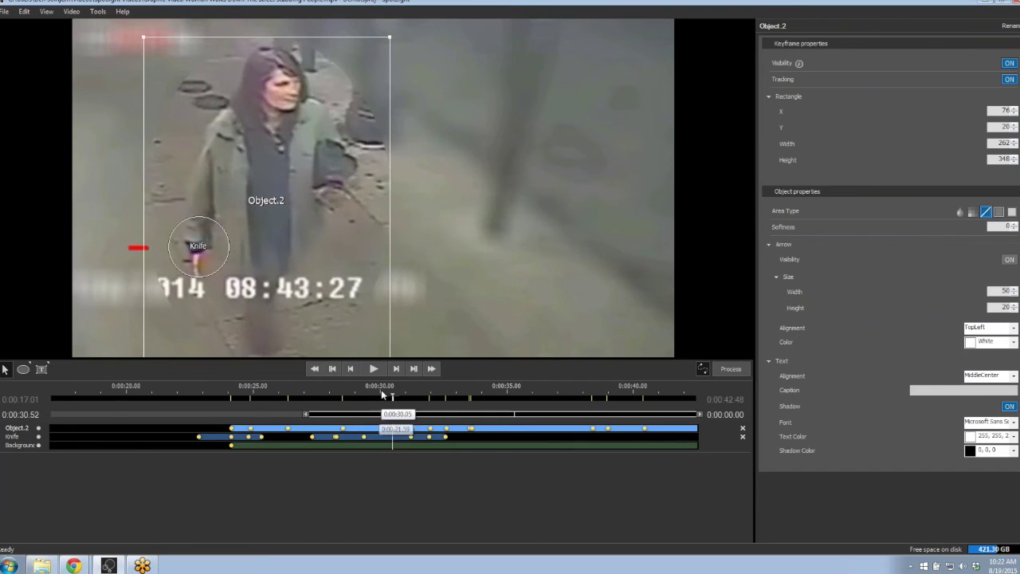
Step: Play on to 0:00:36.28 and add a keyframe with the unblurred area moved over the woman, about 235 by 242 at X 279, Y 190
click(372, 369)
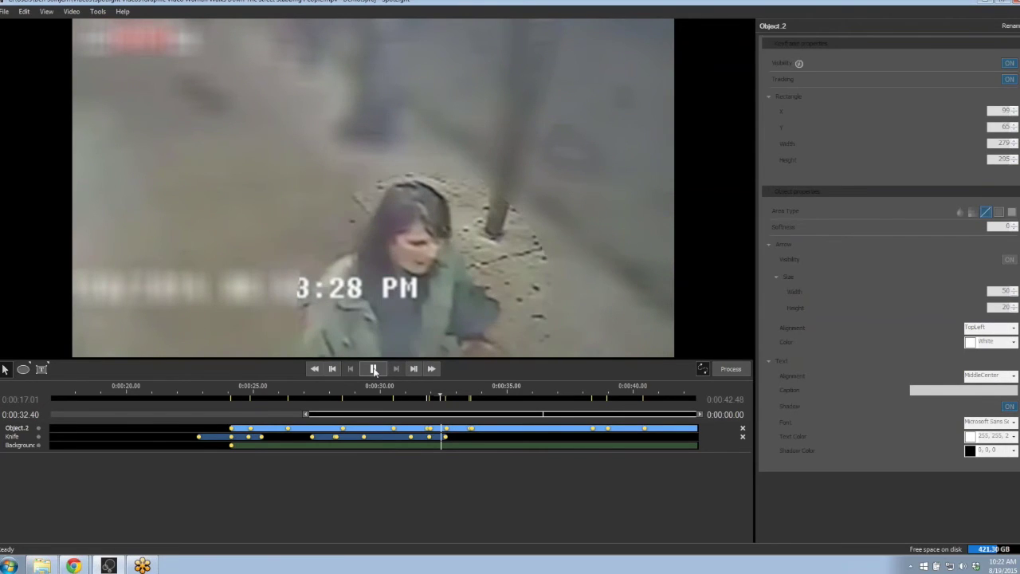
click(374, 368)
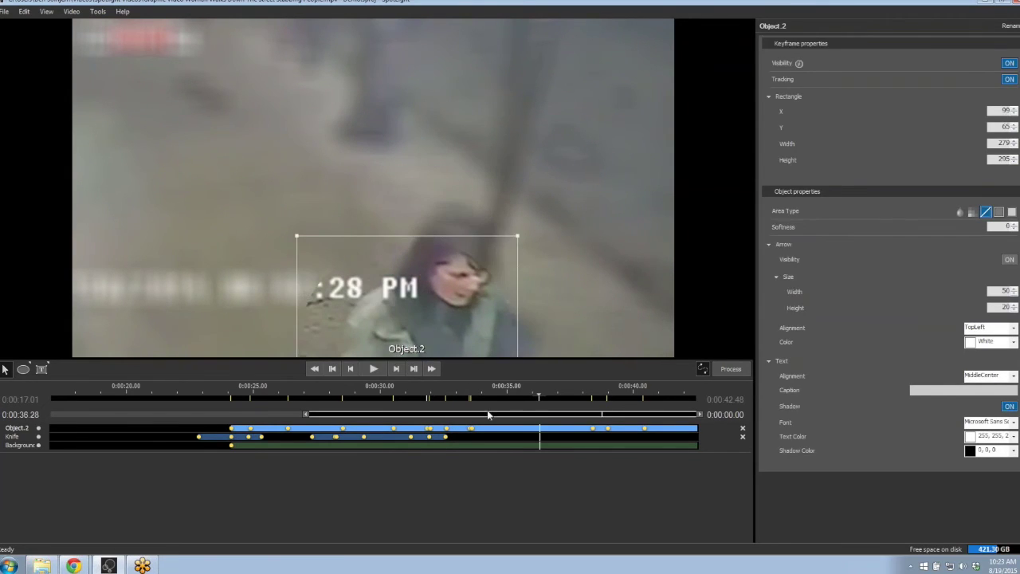
drag(463, 305, 481, 290)
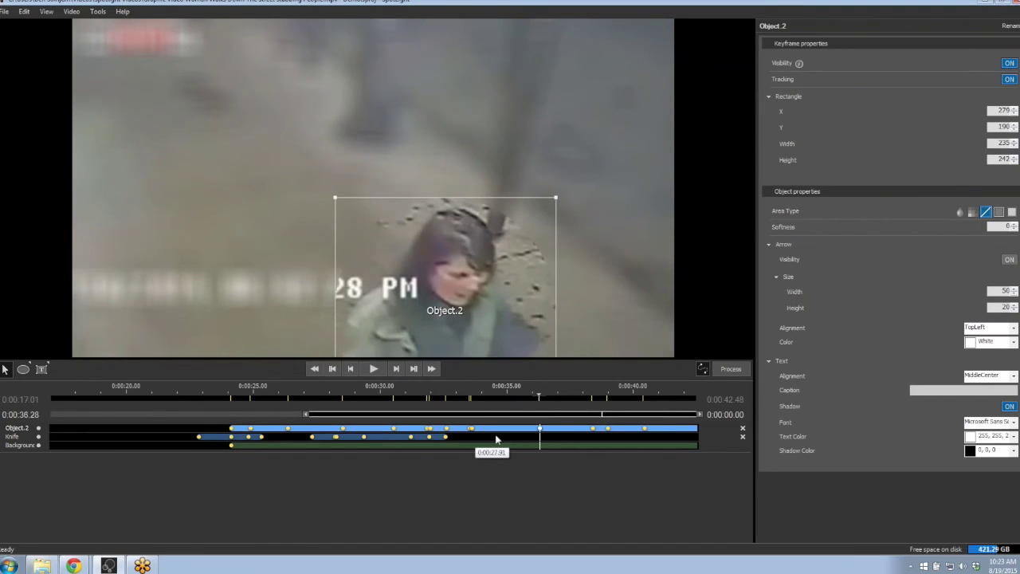
Step: Go back to 0:00:34.92, add a keyframe moving the unblurred area to about X 219, Y 161, and resume playback
click(503, 405)
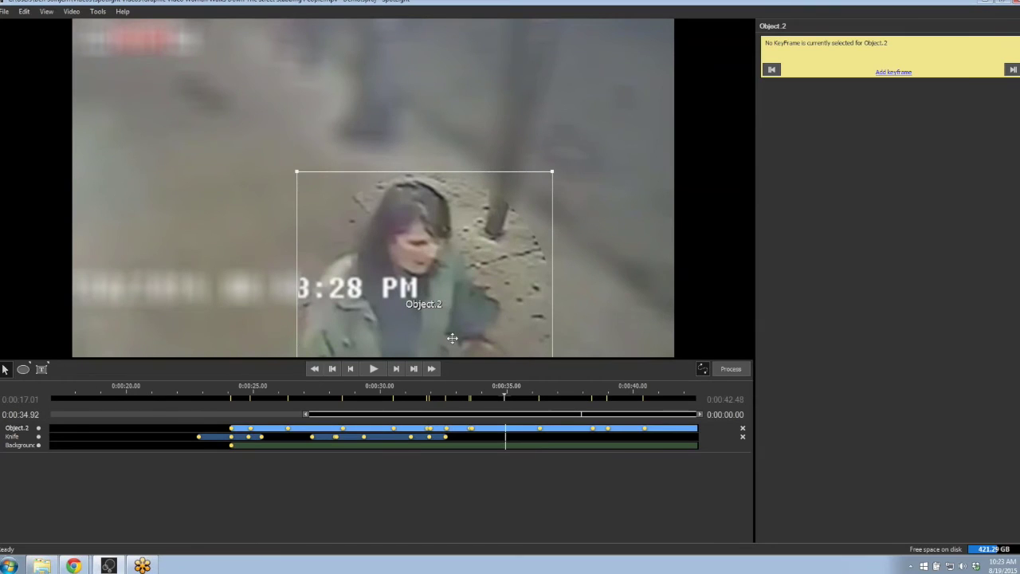
drag(424, 296, 405, 294)
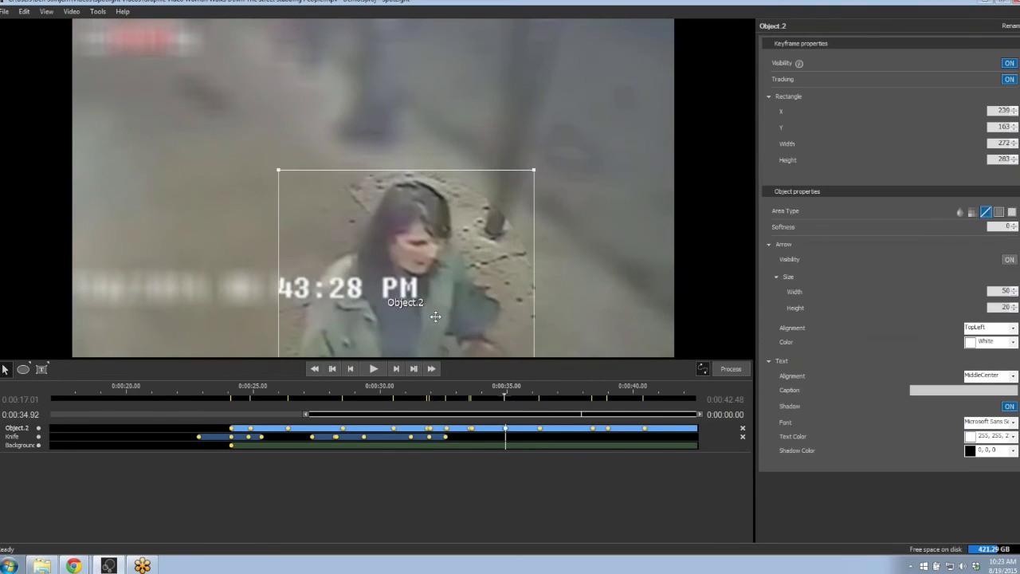
click(373, 369)
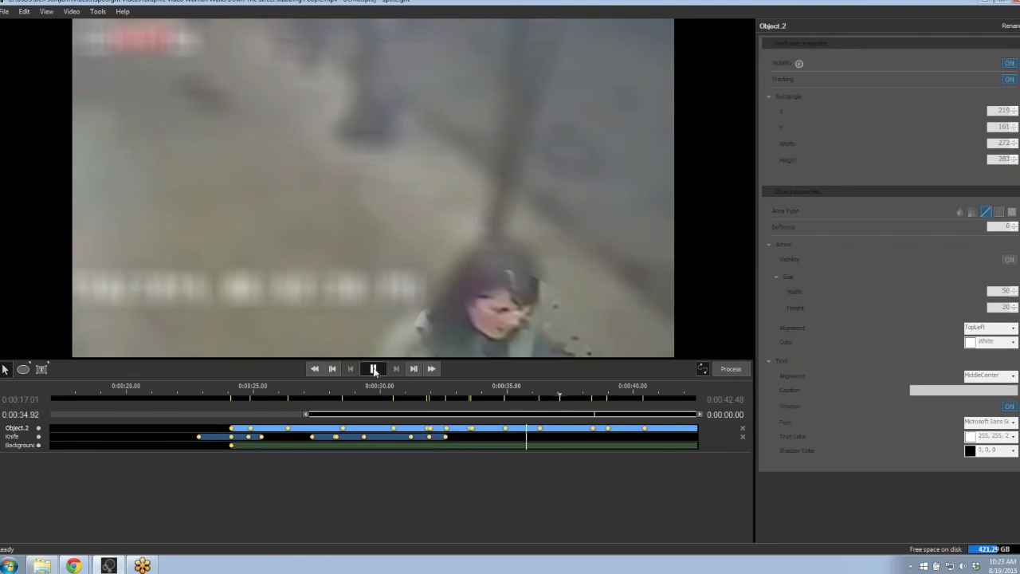
Step: Pause at 0:00:37.79, add a keyframe refitting the unblurred area to about 218 by 198 at X 334, Y 218, and play on to 0:00:40.79
click(373, 368)
drag(542, 329, 540, 293)
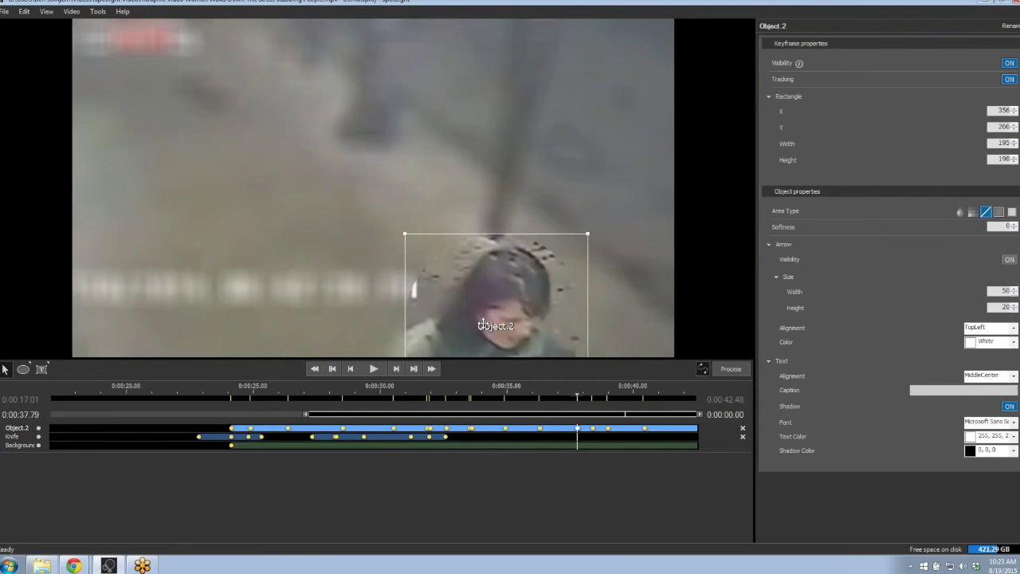
drag(402, 234, 380, 236)
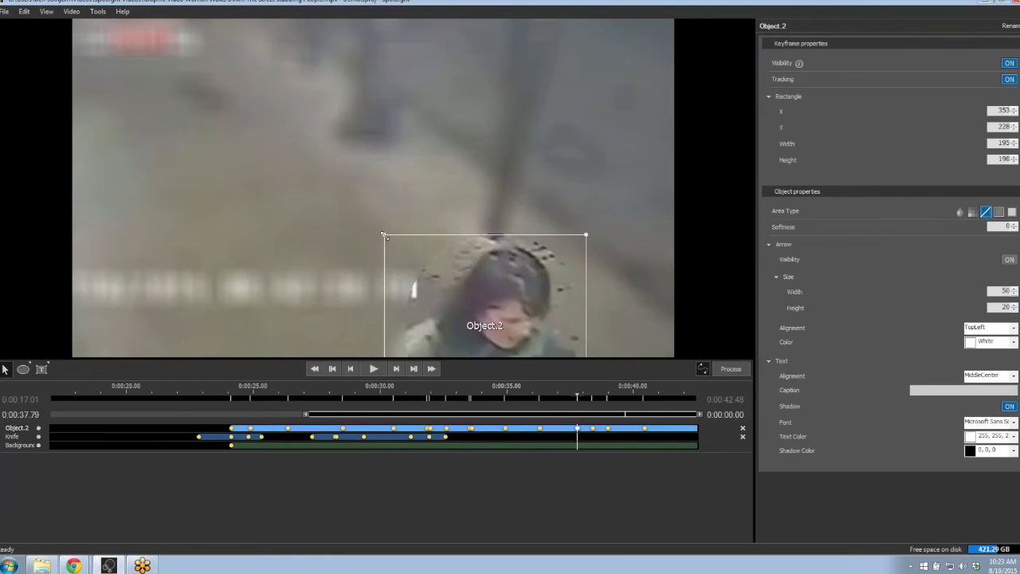
mouse_move(538, 259)
mouse_down()
mouse_move(552, 250)
mouse_move(544, 246)
mouse_up()
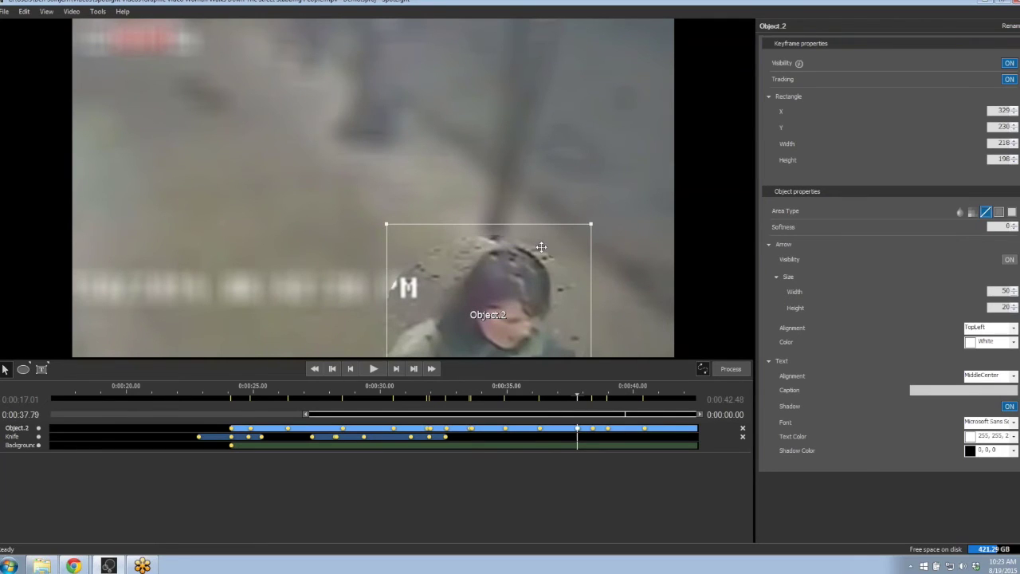
click(373, 369)
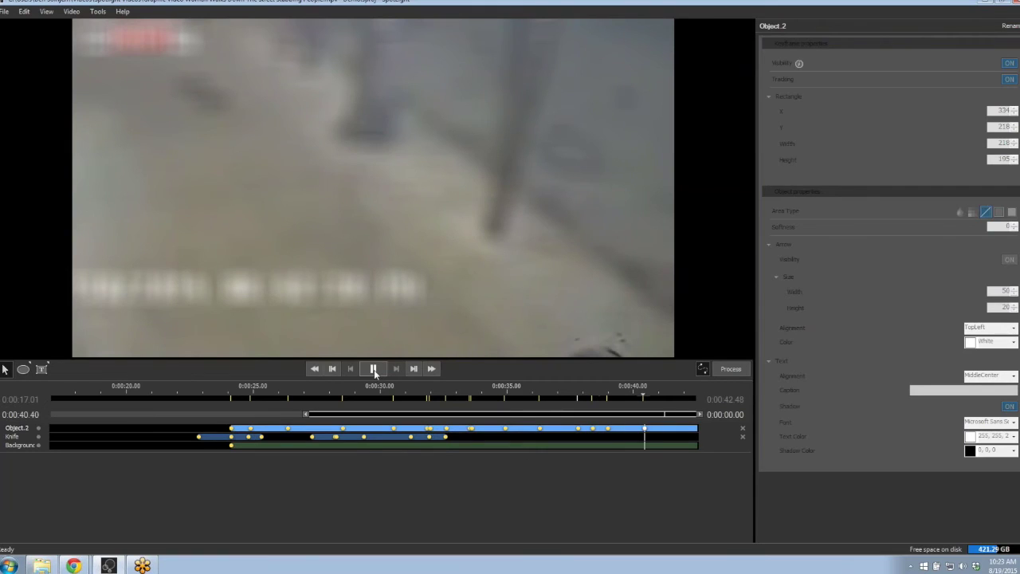
click(374, 368)
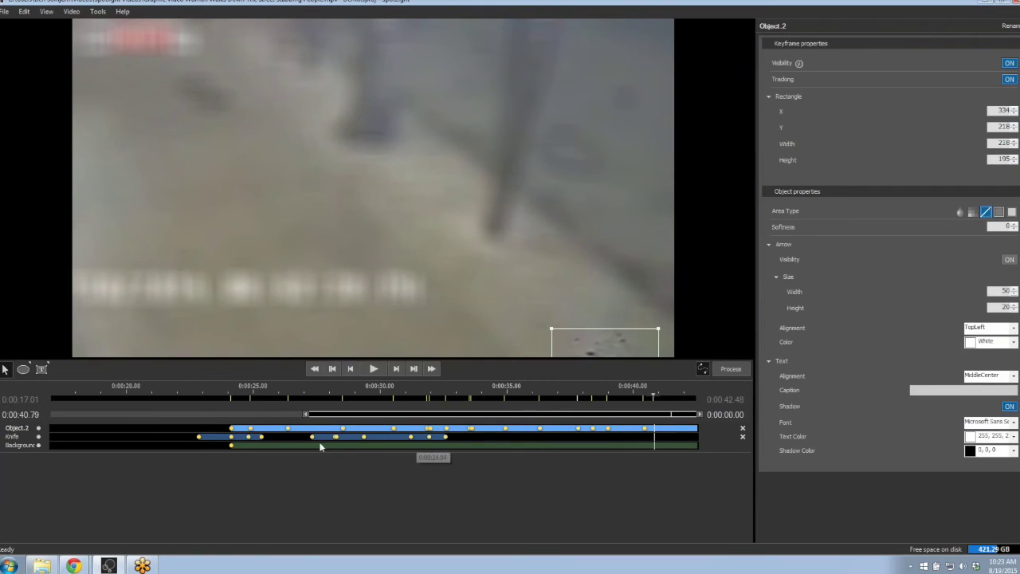
Step: Replay from 0:00:24.12 and refit the unblurred area with keyframes at 0:00:27.52 (X 69, Y -15) and 0:00:29.76 (about 244 by 354, X 64, Y 6)
click(232, 431)
click(374, 369)
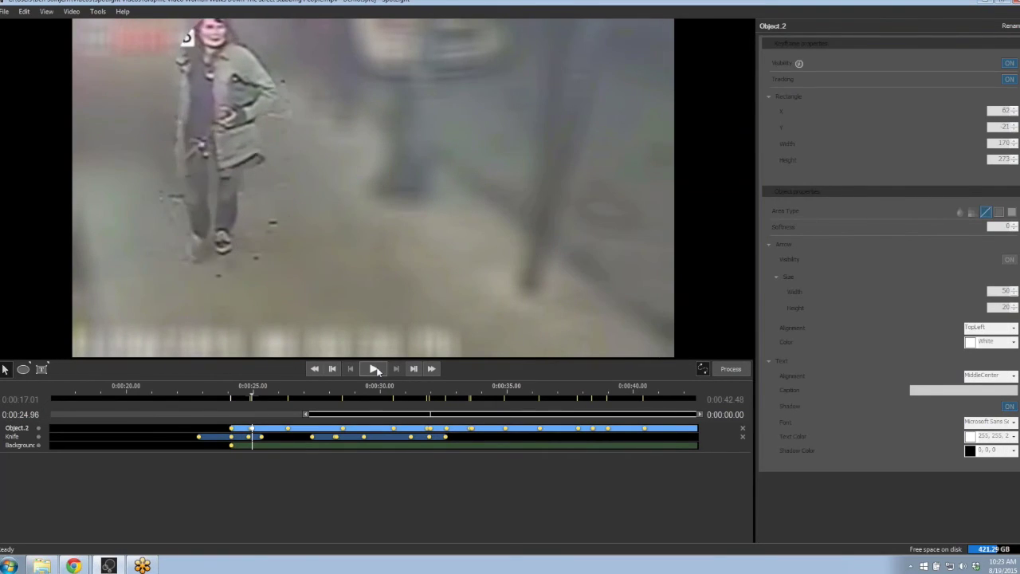
click(374, 368)
drag(270, 246, 281, 244)
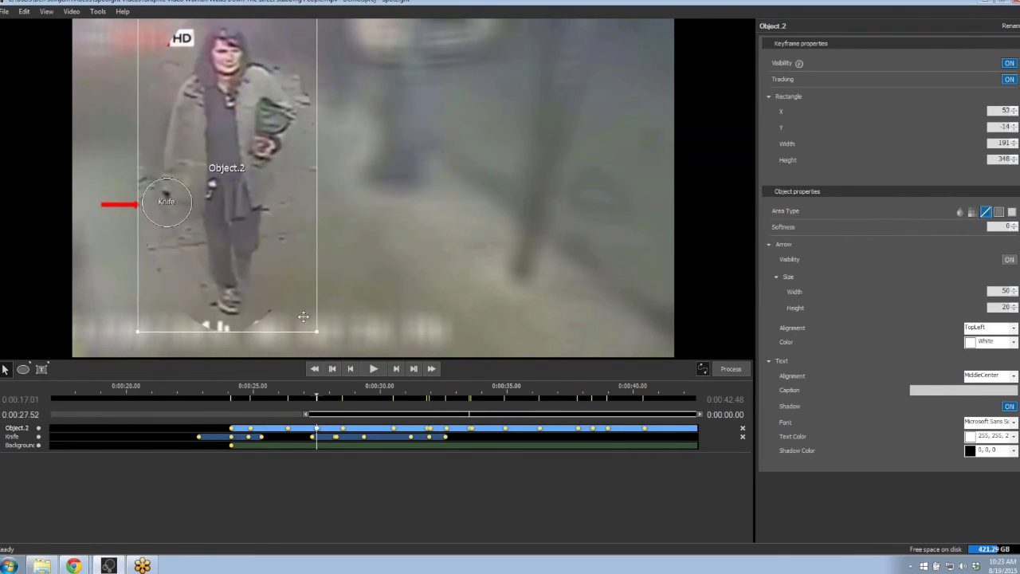
click(373, 369)
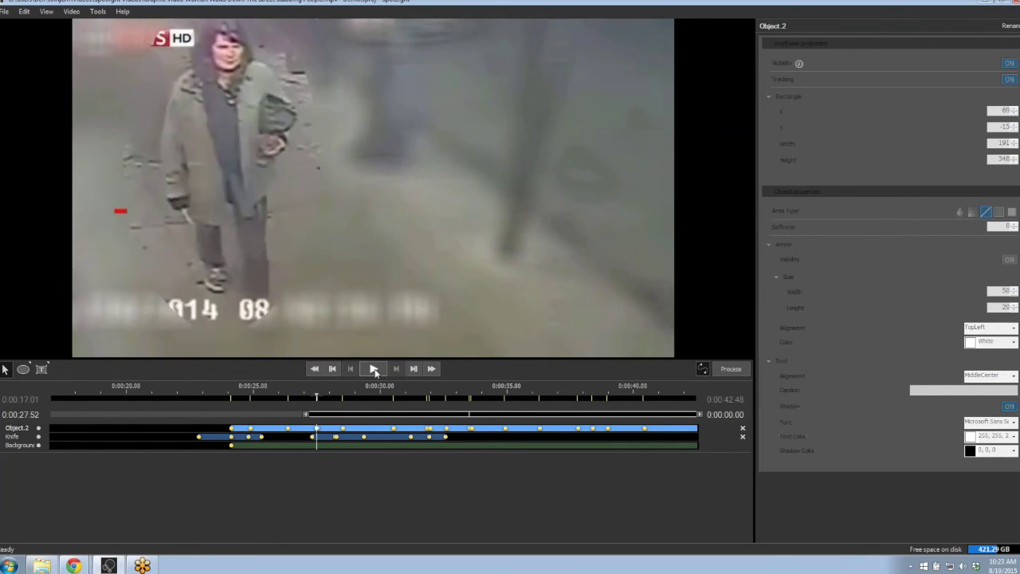
click(373, 369)
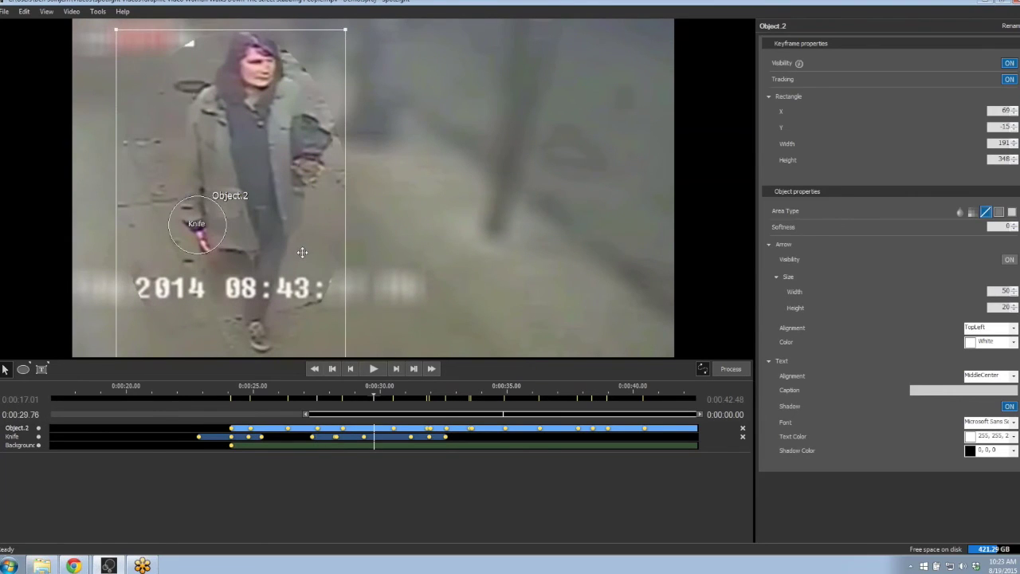
Step: Play the clip on to 0:00:39.00, pausing along the way to check that the unblurred area follows the woman
click(373, 369)
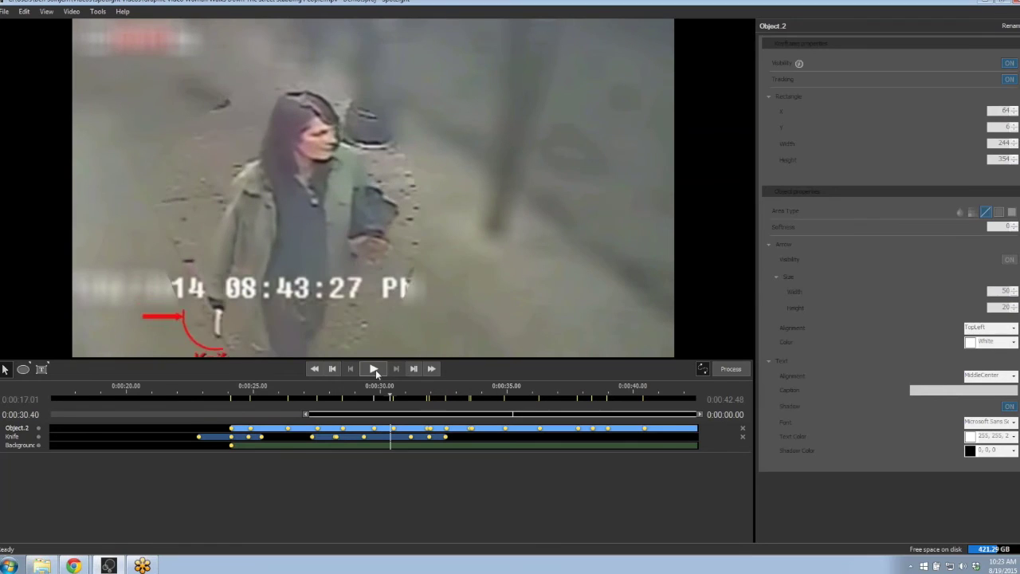
click(374, 369)
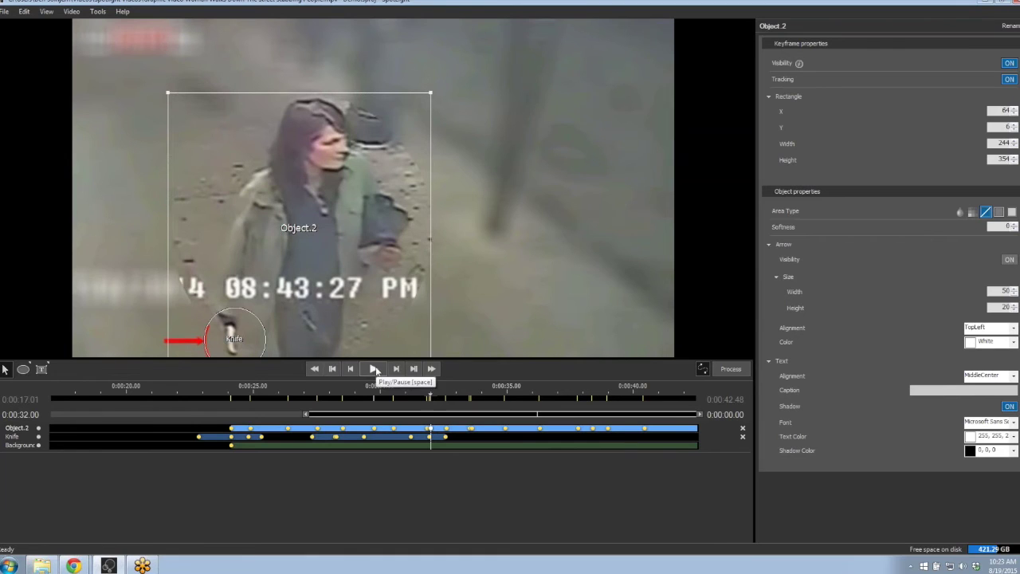
click(374, 369)
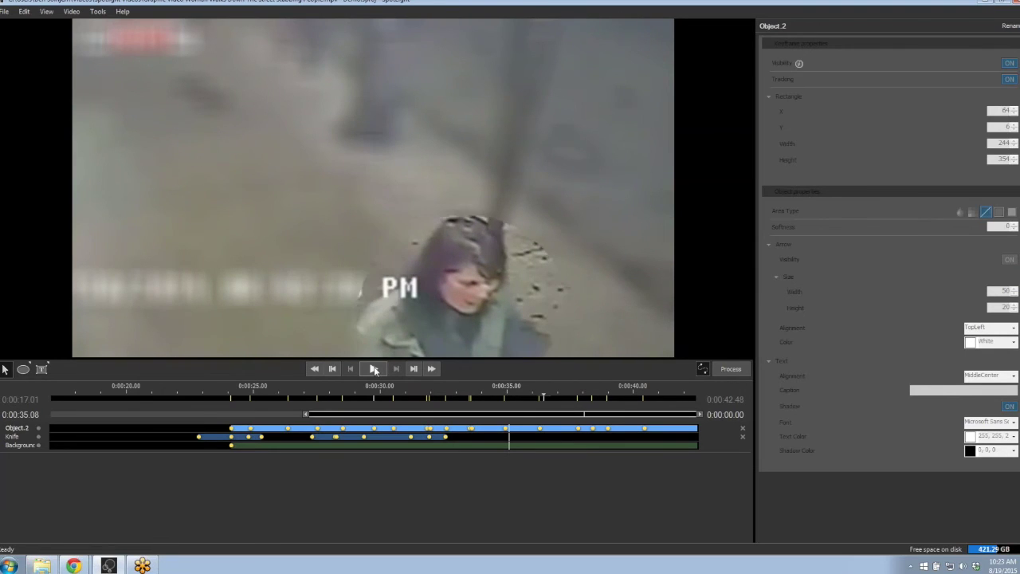
click(374, 369)
click(374, 369)
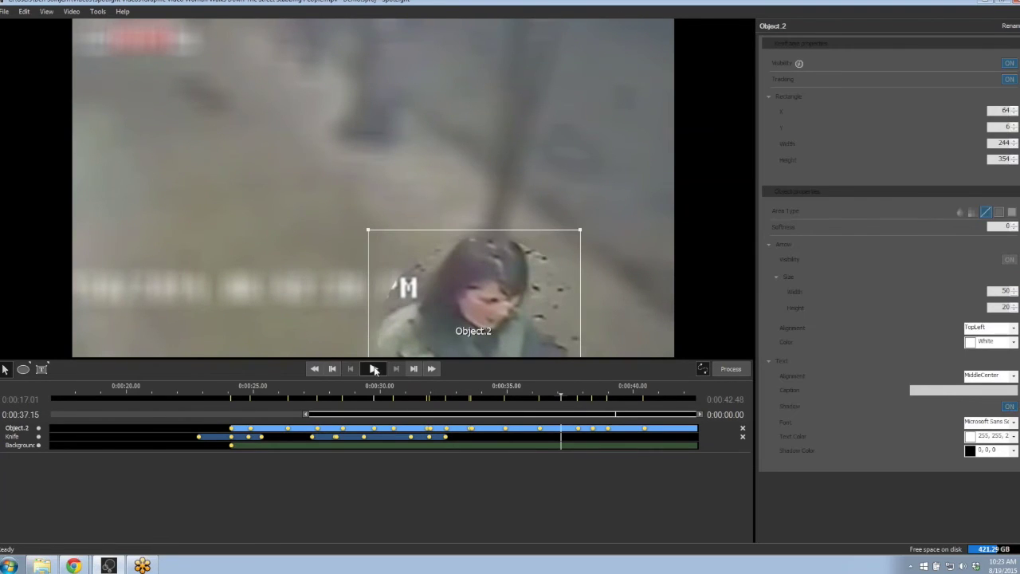
click(374, 369)
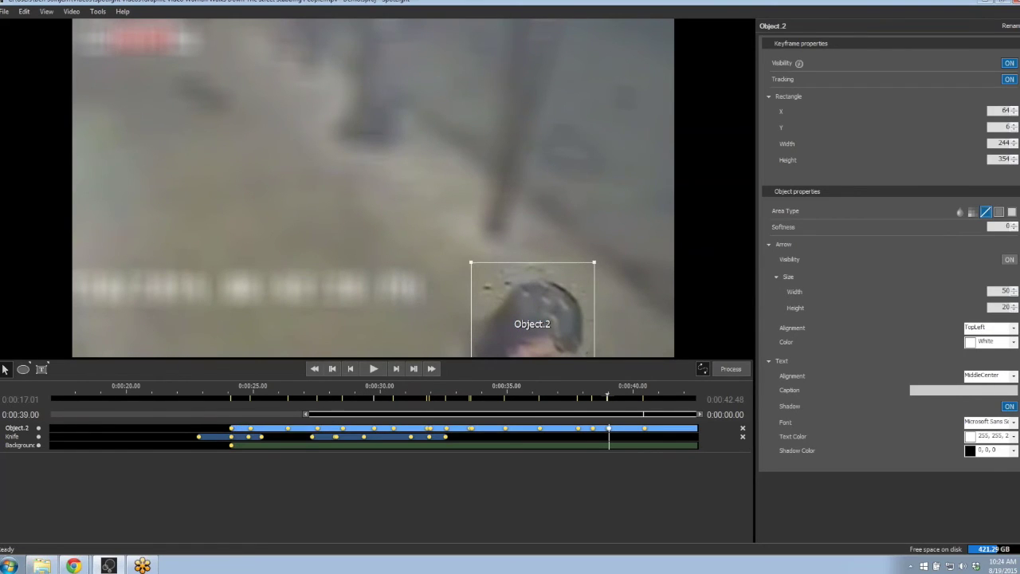
Step: Go back to 0:00:24.12 and add a text annotation in the picture, about 286 by 38 at X 339, Y 9
click(232, 431)
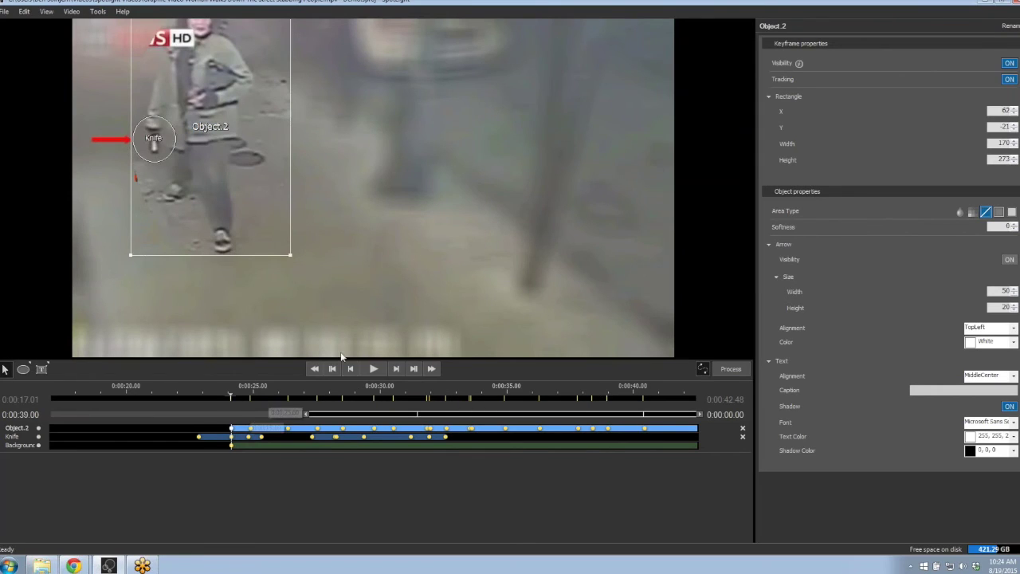
click(47, 366)
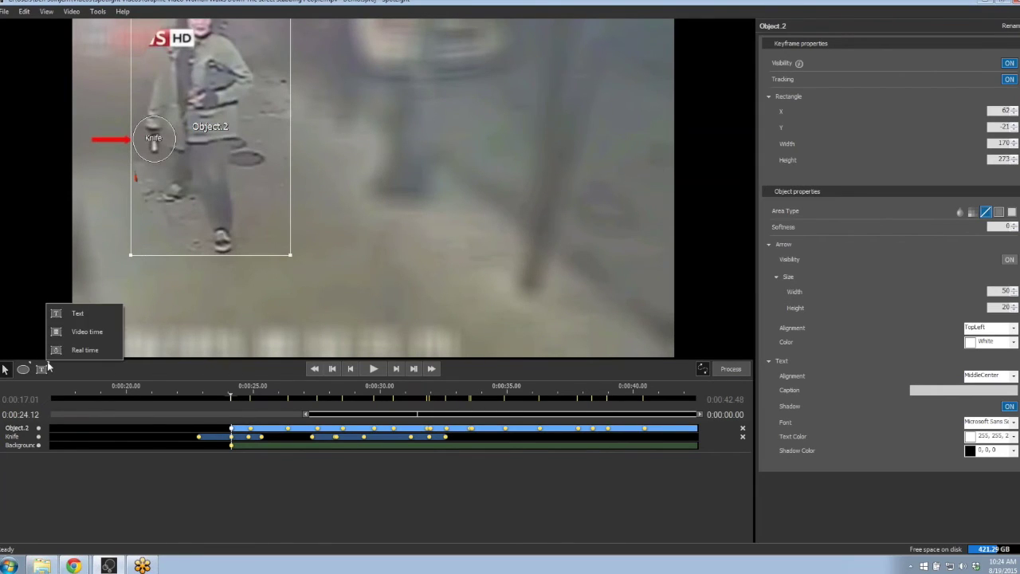
click(82, 315)
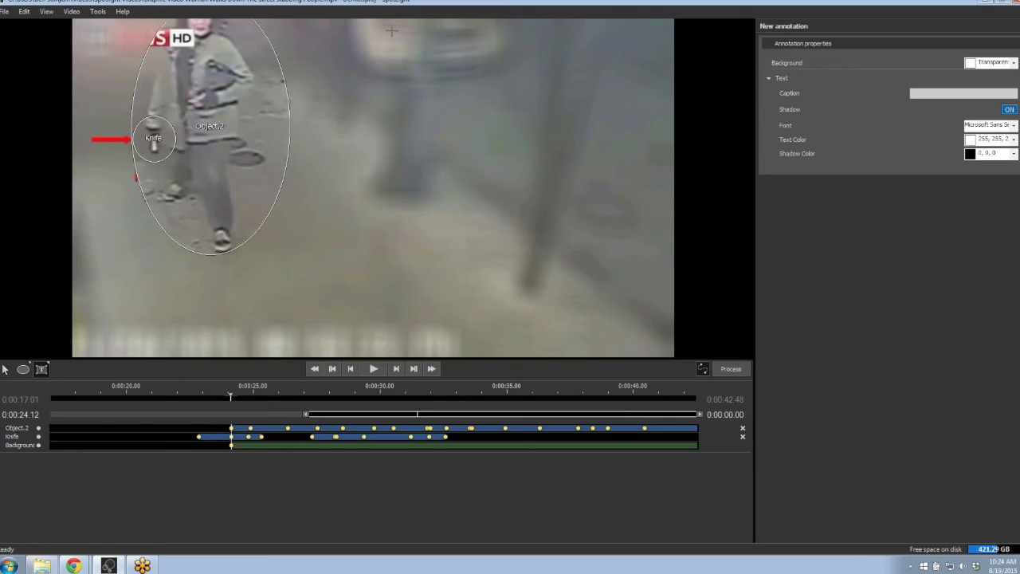
drag(392, 27, 660, 63)
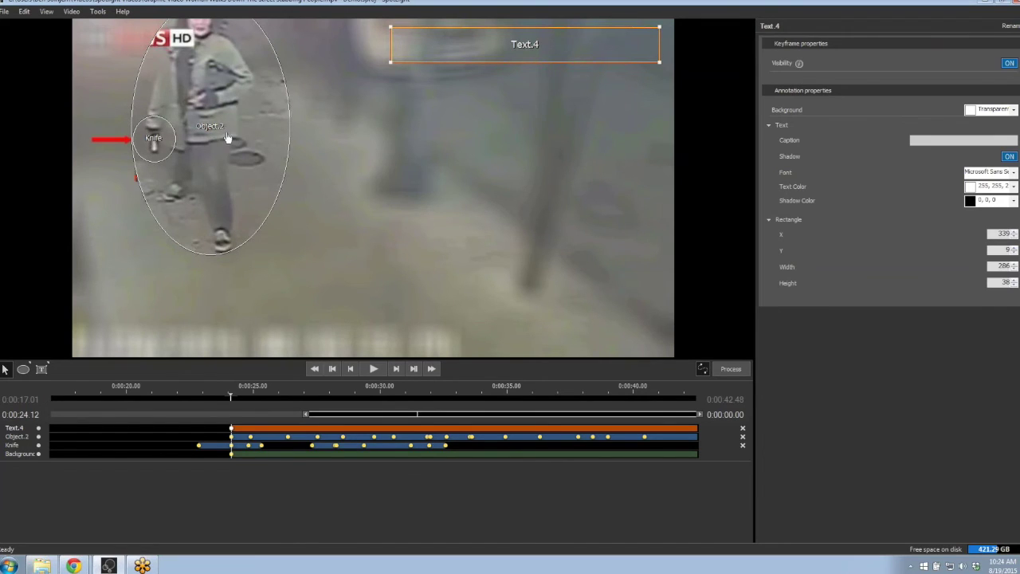
Step: Rename the unblurred area's object, Object.2, as Person
click(16, 436)
click(17, 436)
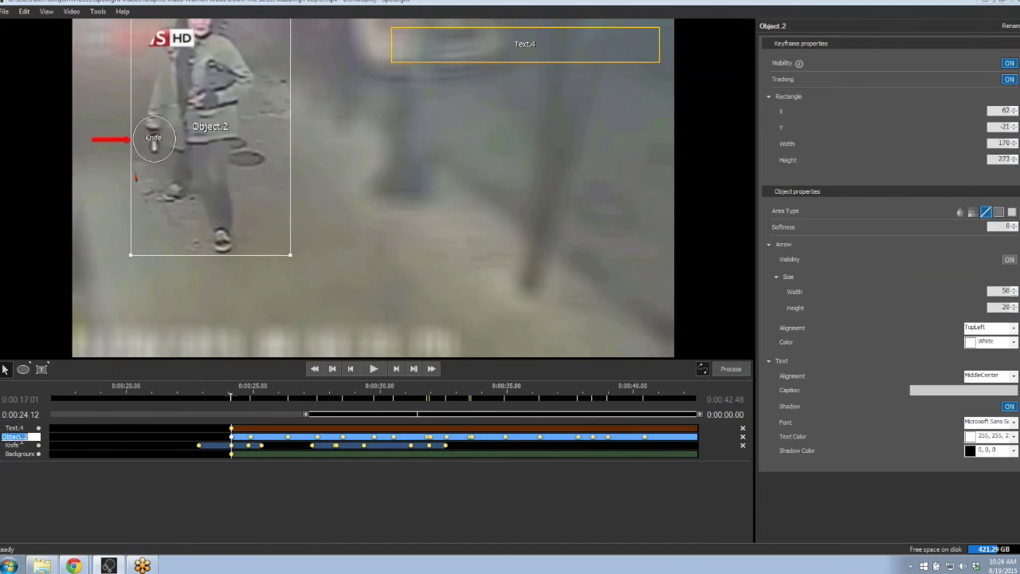
text(Person)
key(Return)
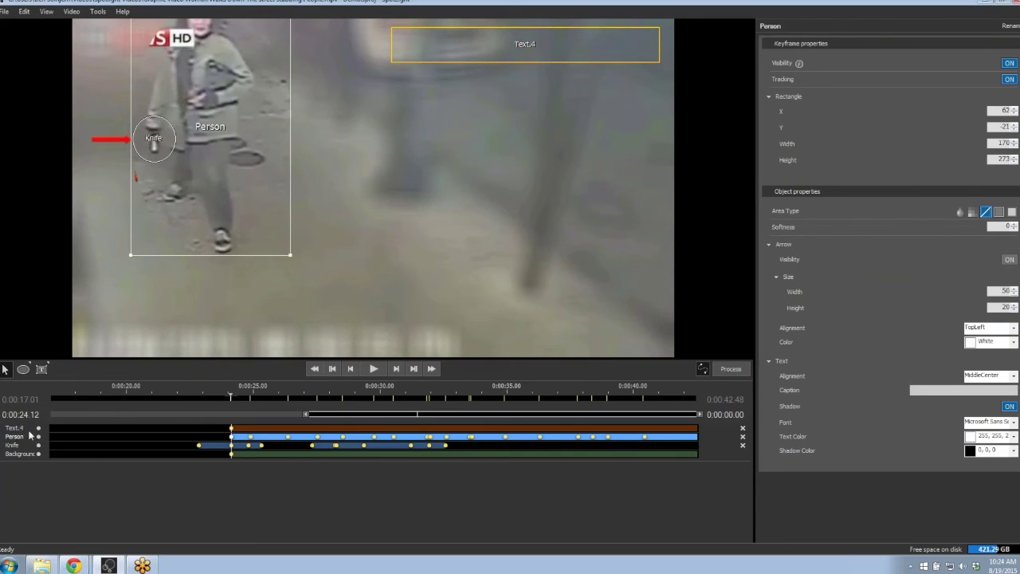
Step: Rename the text annotation as Text and set its caption to Person Walking
click(15, 429)
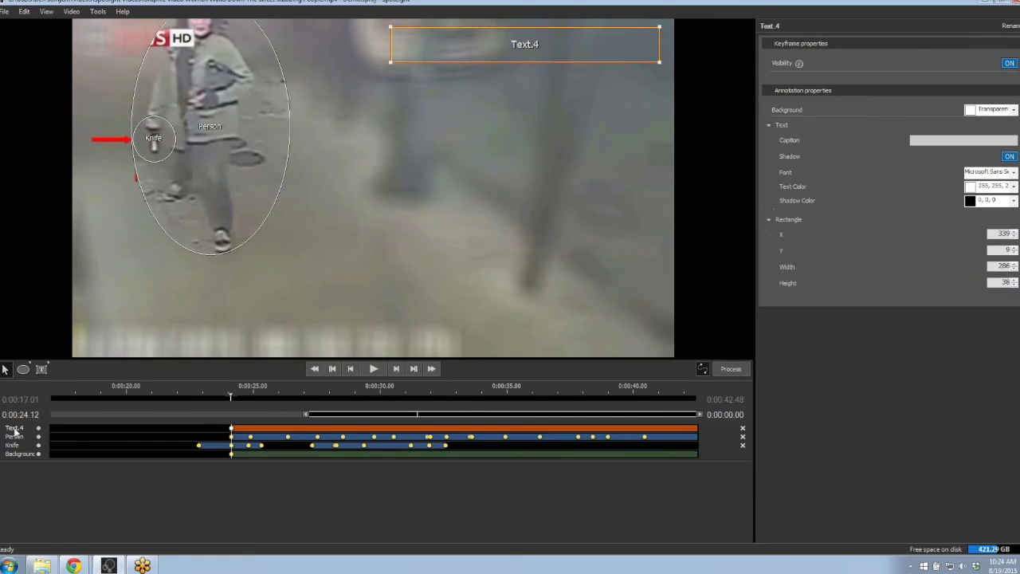
double_click(14, 429)
text(Tex)
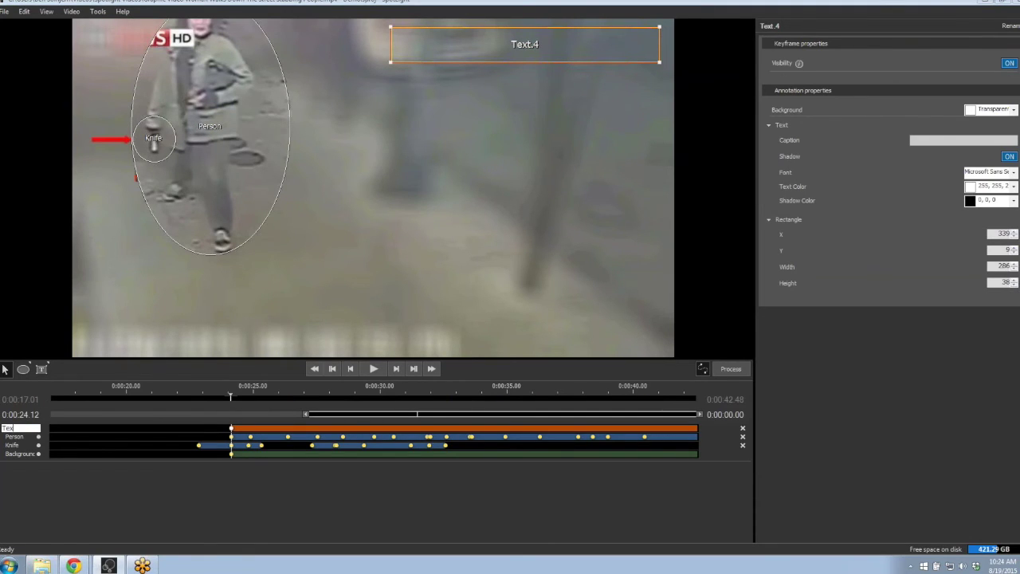
text(t)
key(Return)
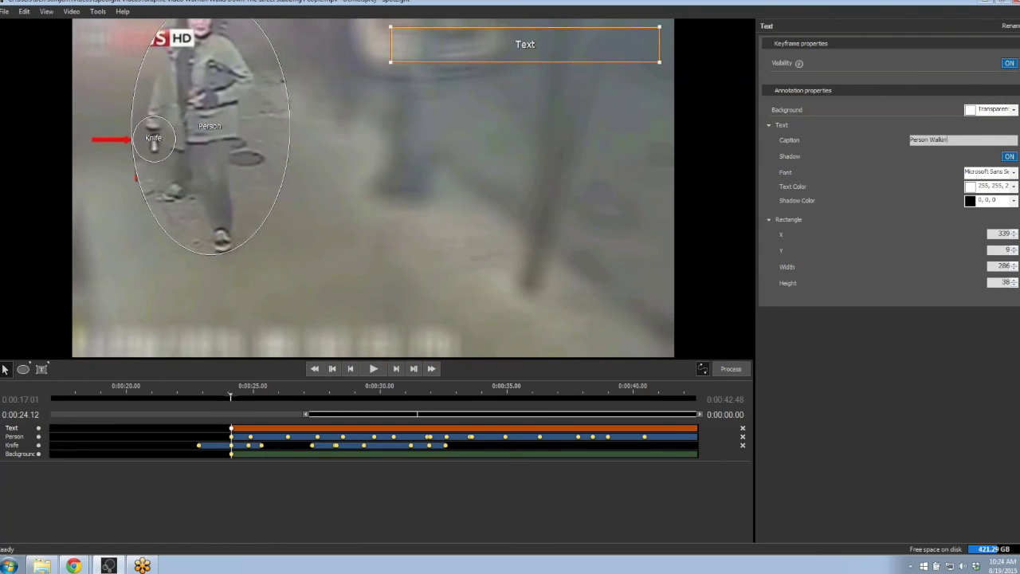
key(Return)
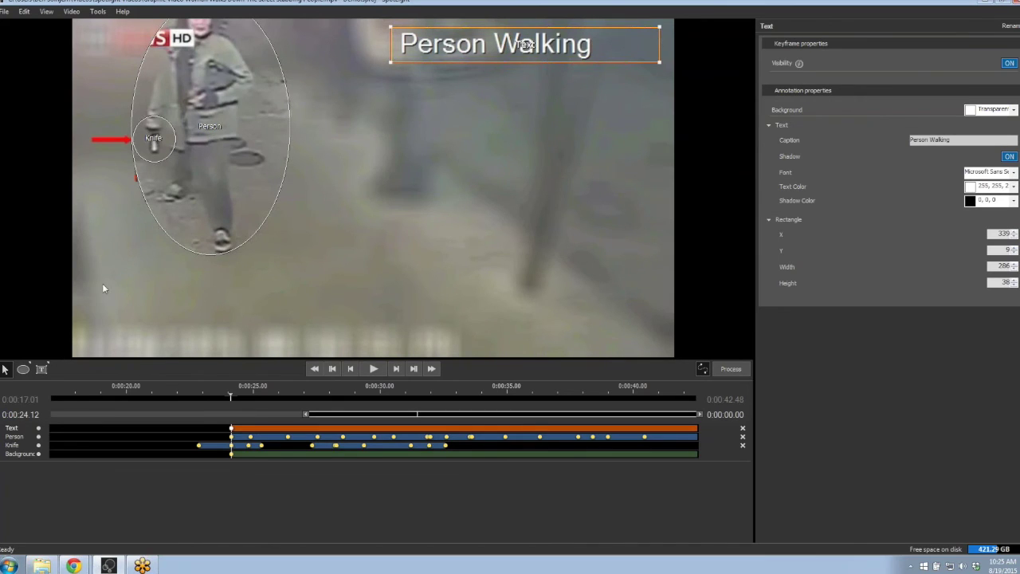
Step: Caption the Person object Suspect with MiddleRight text alignment, and play the clip on to 0:00:30.68
click(20, 439)
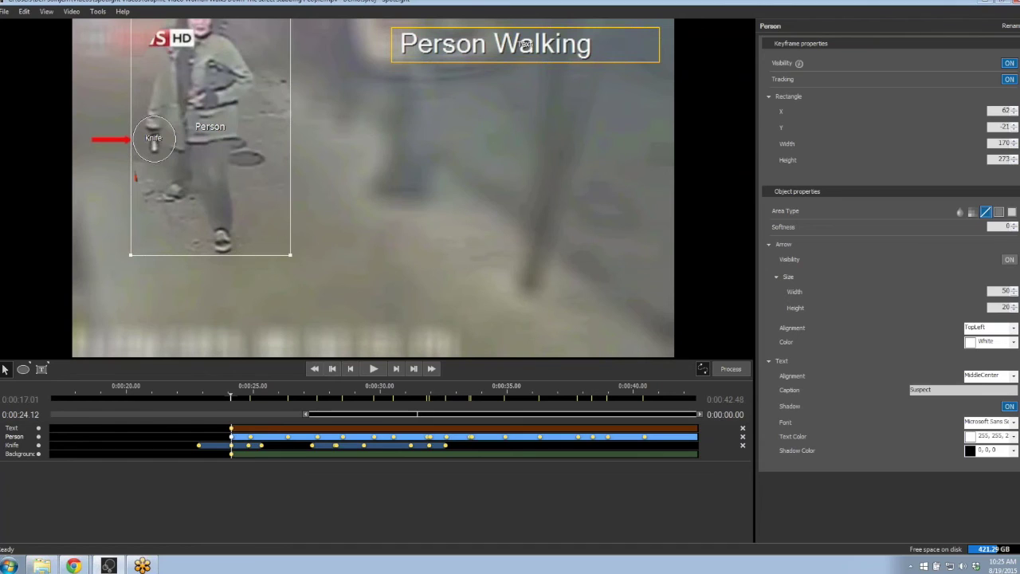
click(1013, 377)
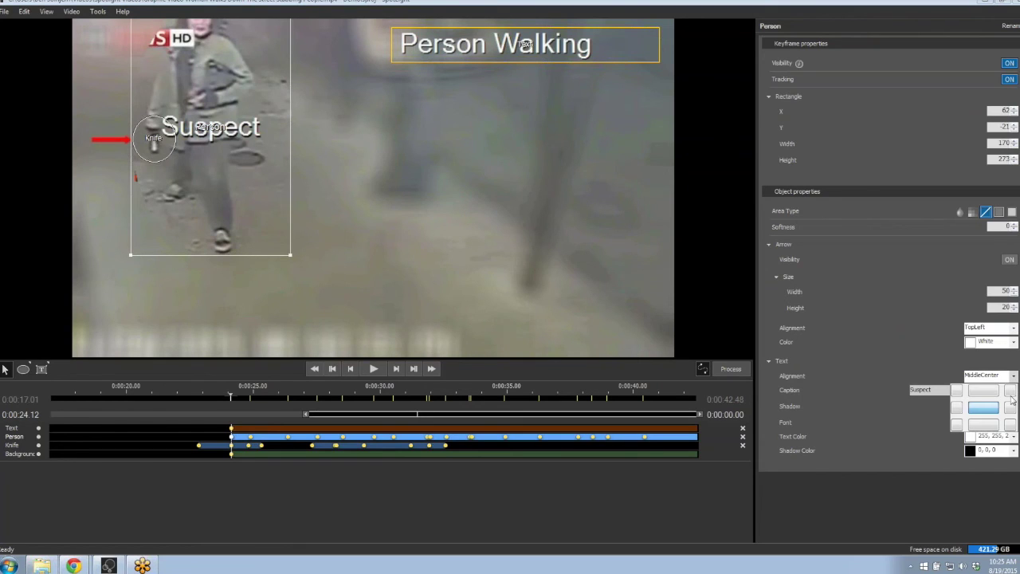
click(1010, 410)
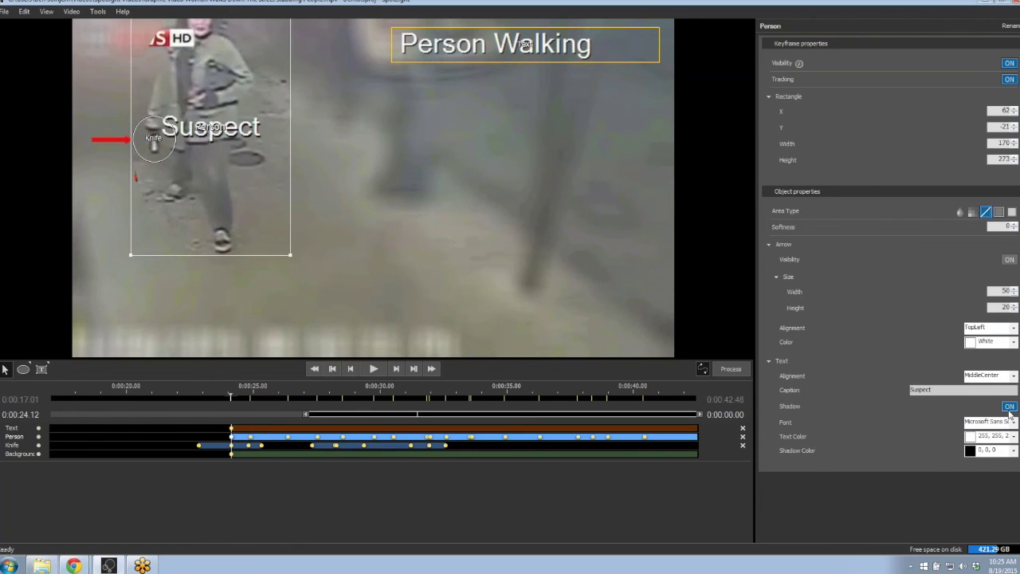
click(1013, 375)
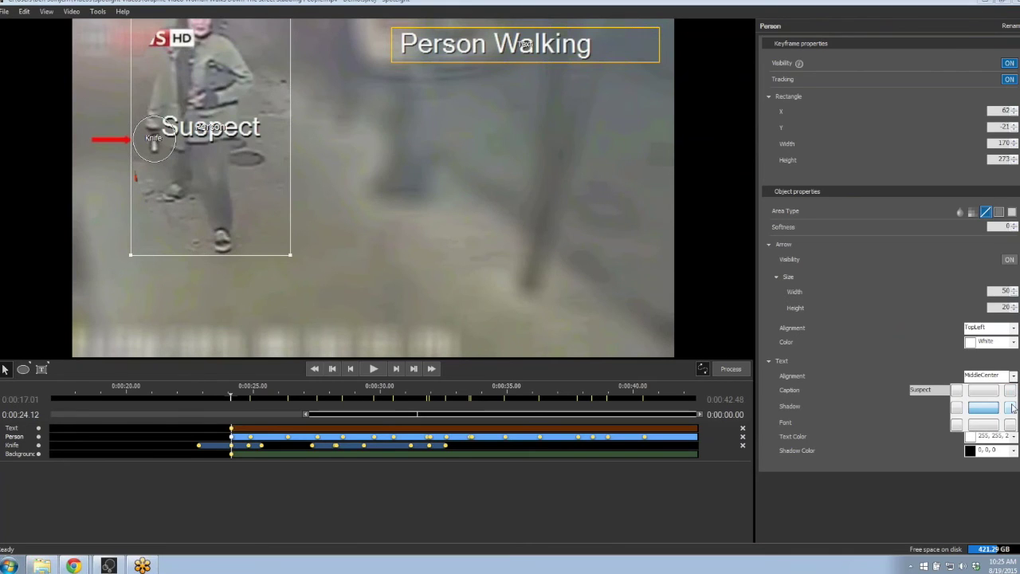
click(1012, 407)
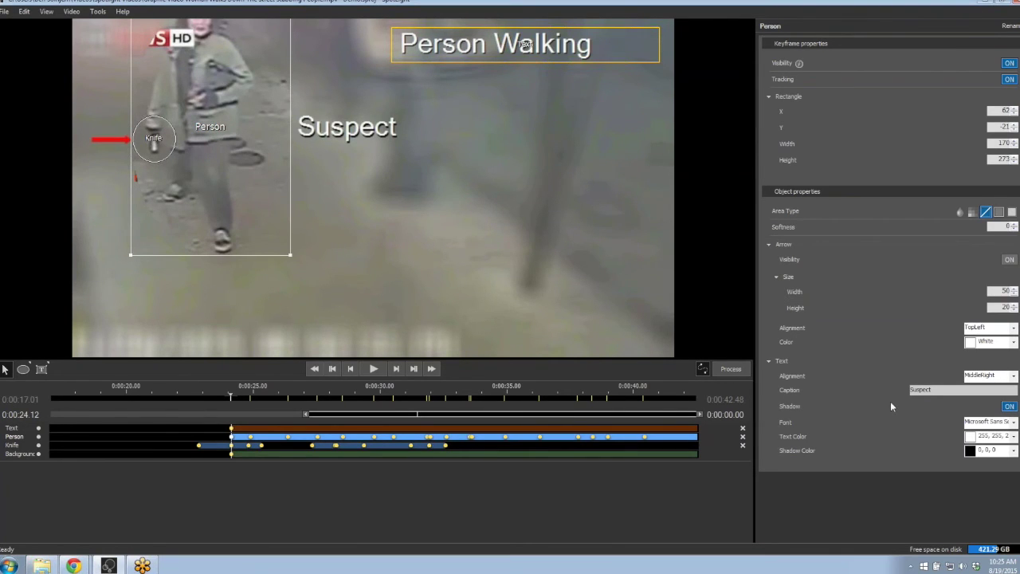
click(373, 369)
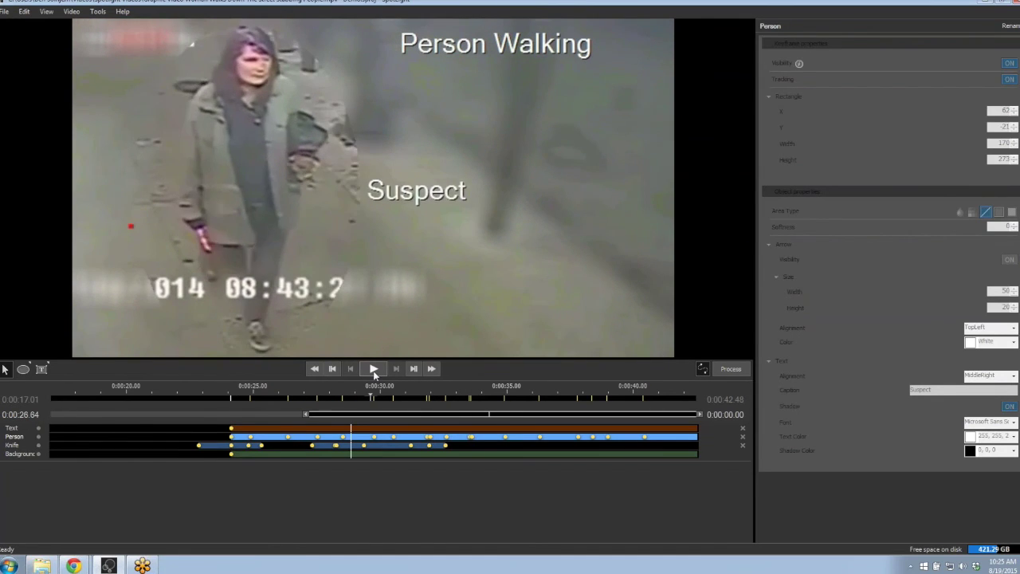
click(373, 369)
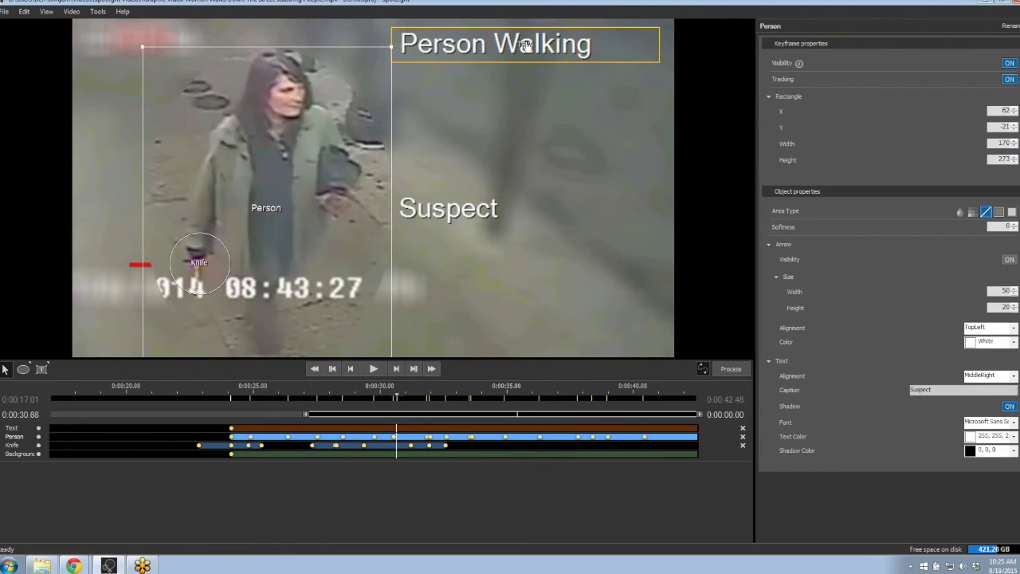
Step: Try a video time annotation about 184 by 39 at X 441, Y 316, and delete it
click(48, 365)
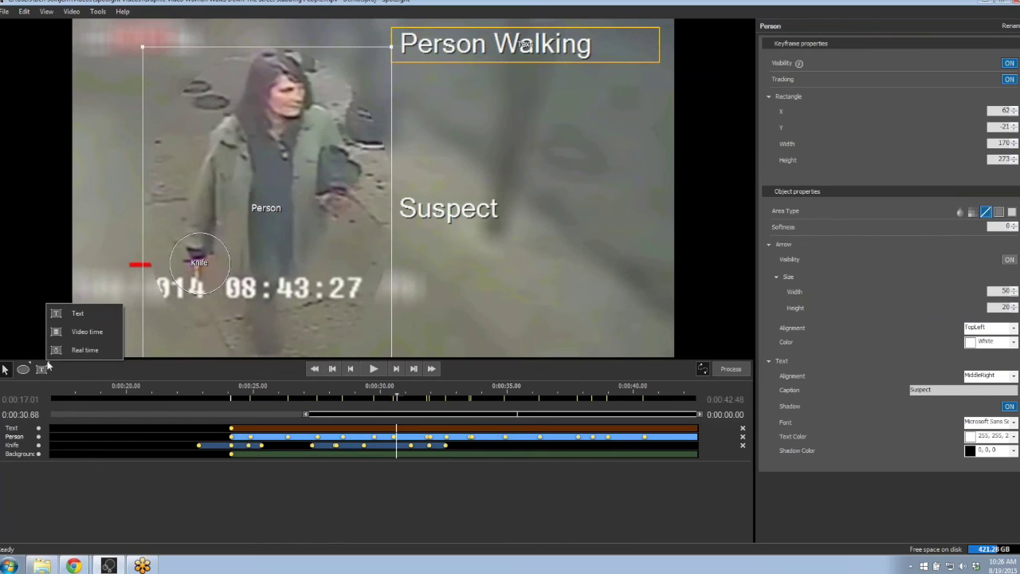
click(84, 339)
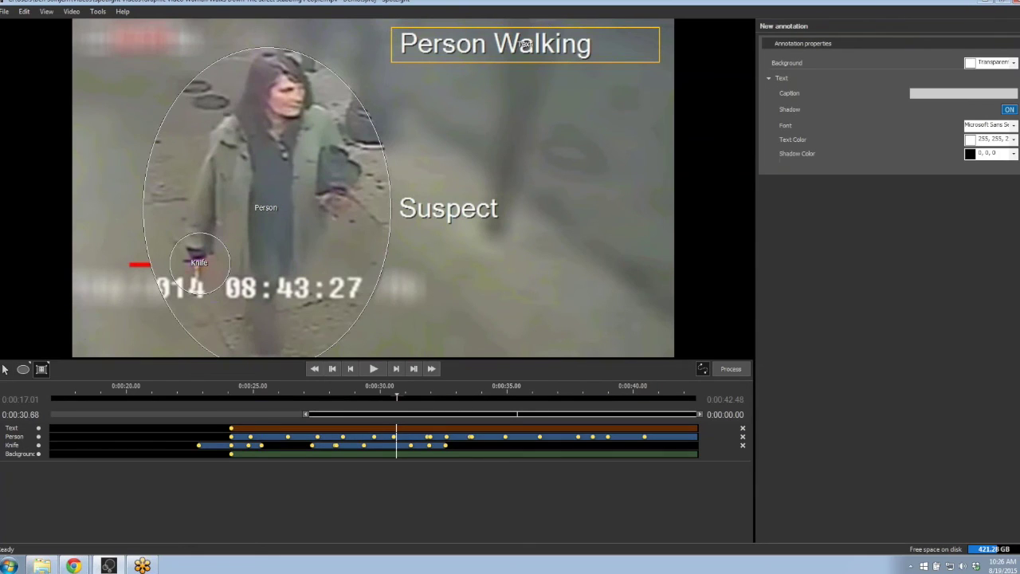
mouse_move(486, 315)
mouse_down()
mouse_move(572, 345)
mouse_move(659, 353)
mouse_up()
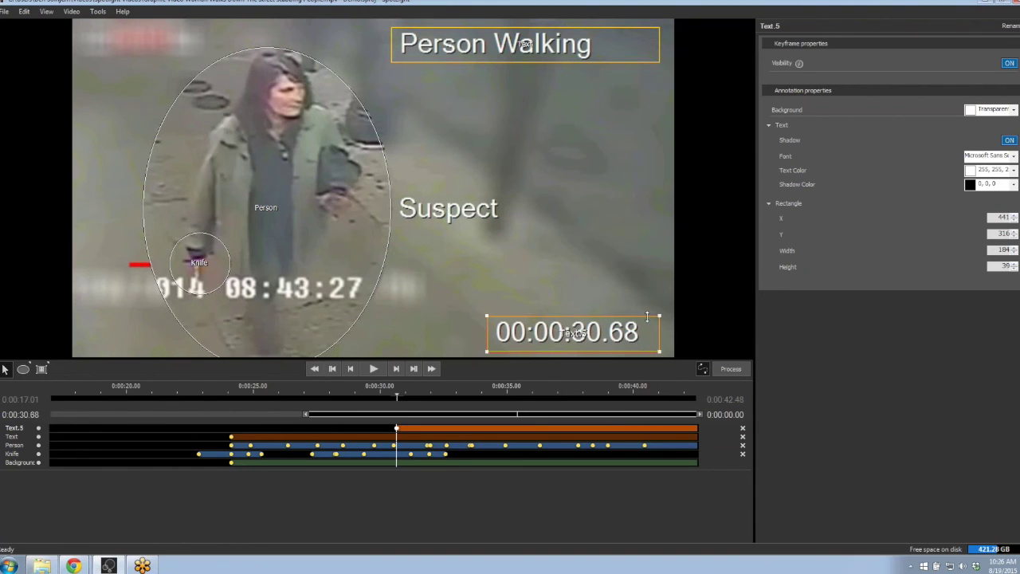
click(742, 429)
Step: Add a real time annotation about 225 by 40 at X 406, Y 314, with its start time at 10:24 on 8/19/2015
click(48, 365)
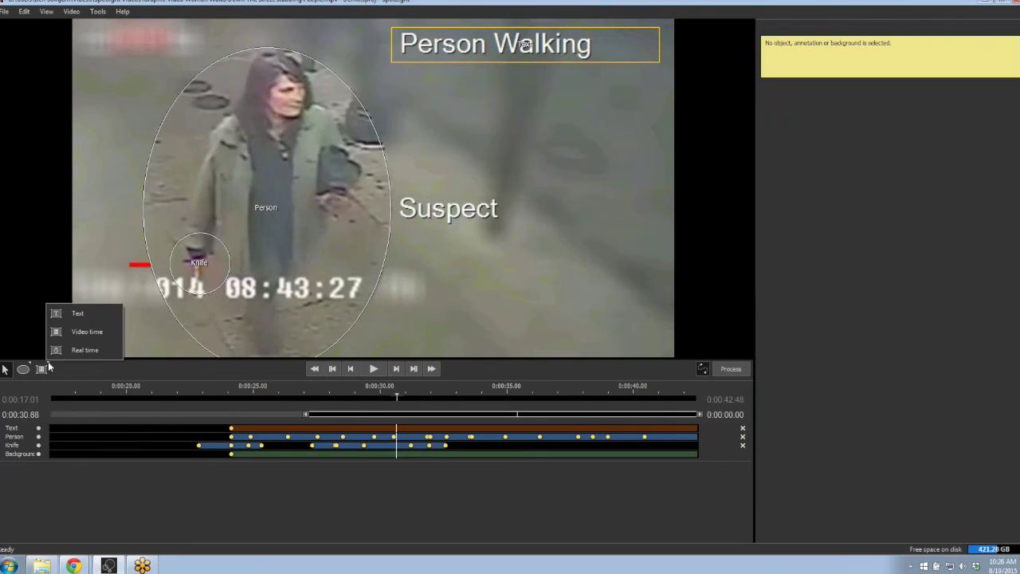
click(79, 357)
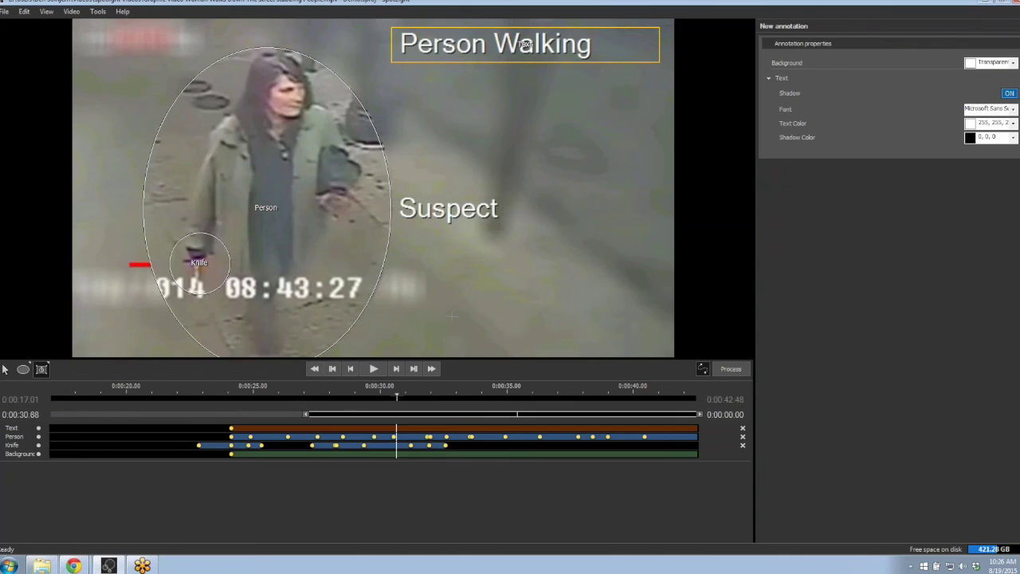
drag(454, 314, 667, 352)
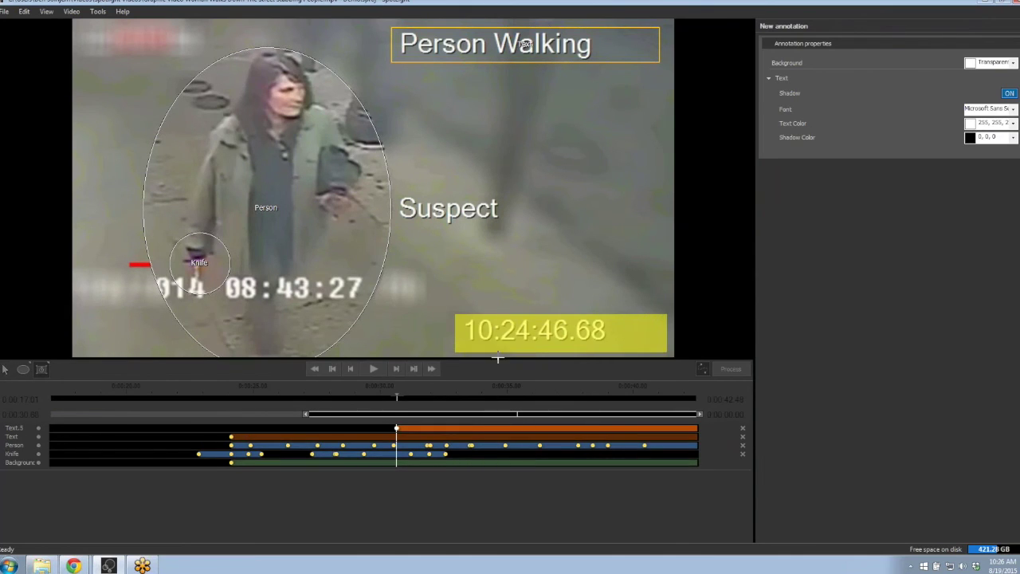
click(494, 333)
click(481, 332)
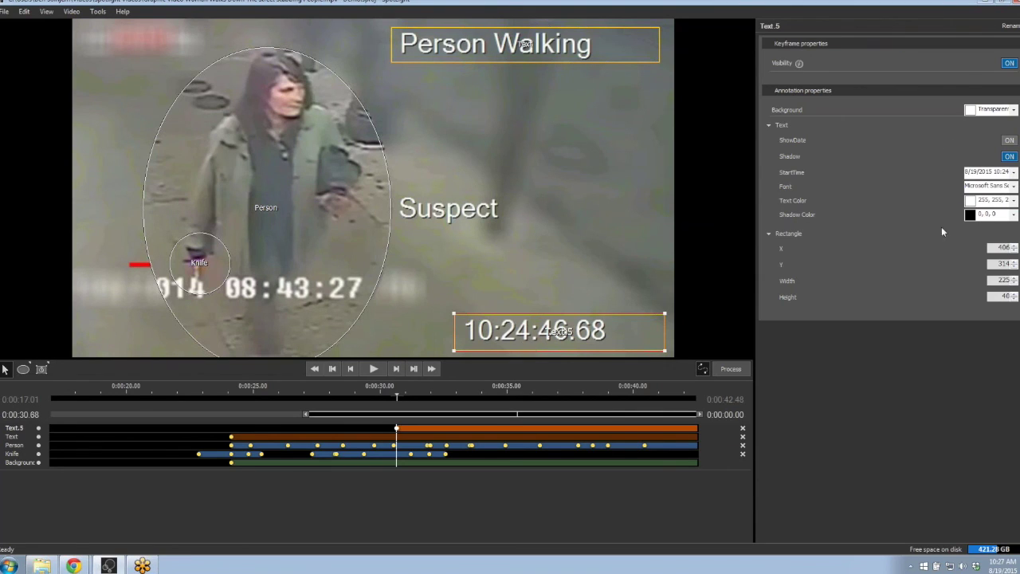
click(1012, 173)
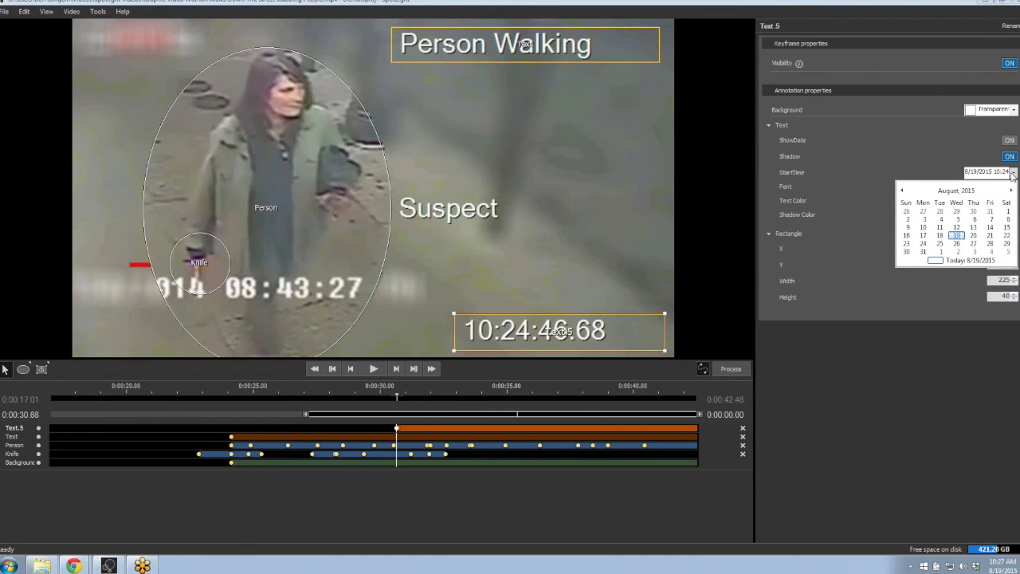
click(1012, 174)
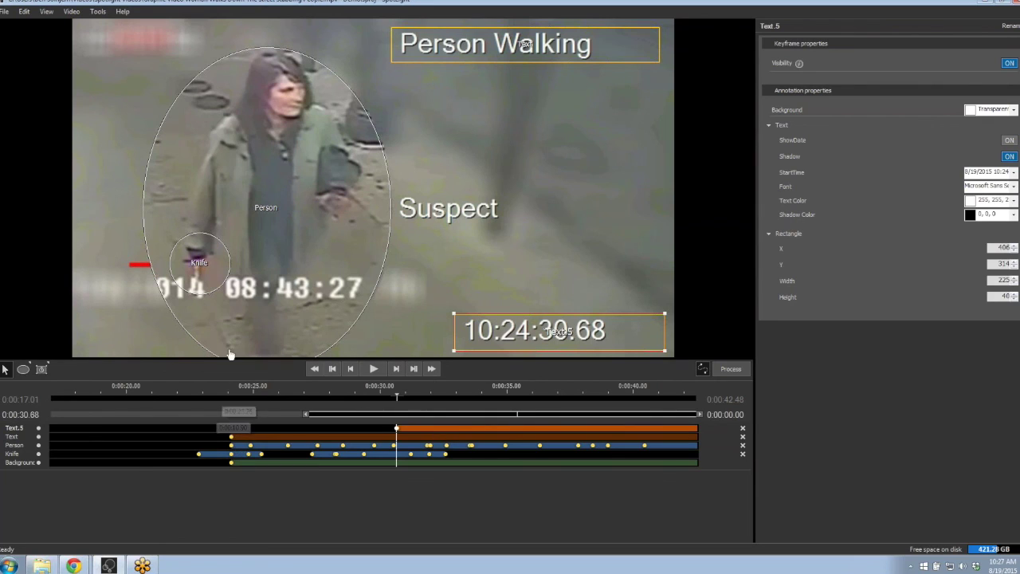
Step: Turn off the background blur's visibility at the Background track's first keyframe
click(38, 462)
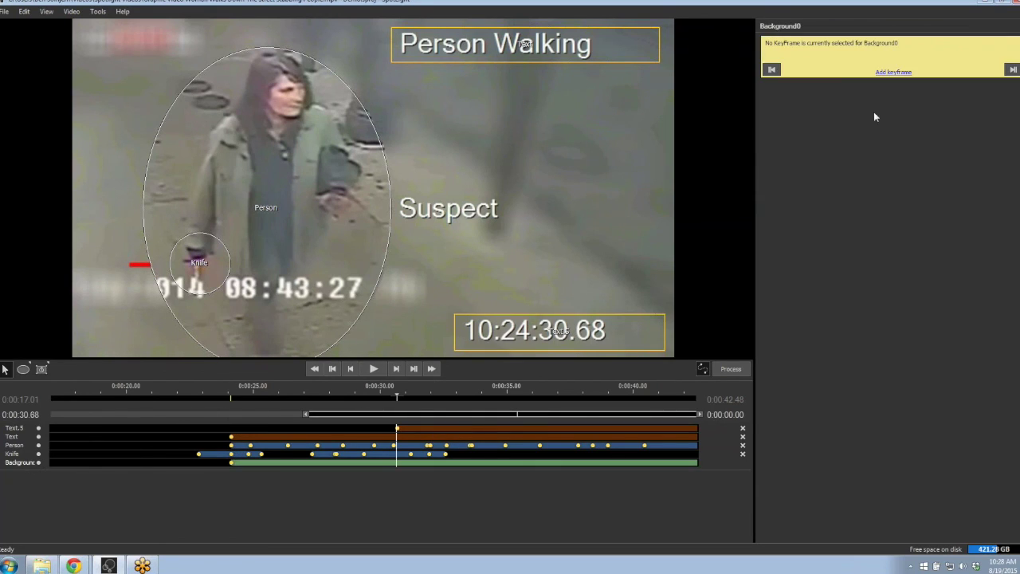
click(231, 462)
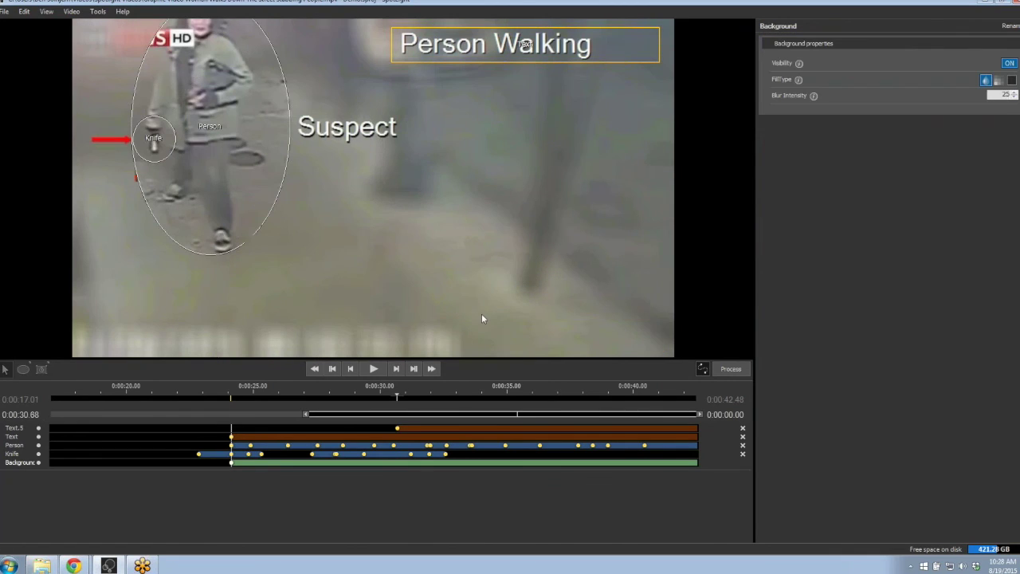
click(1010, 64)
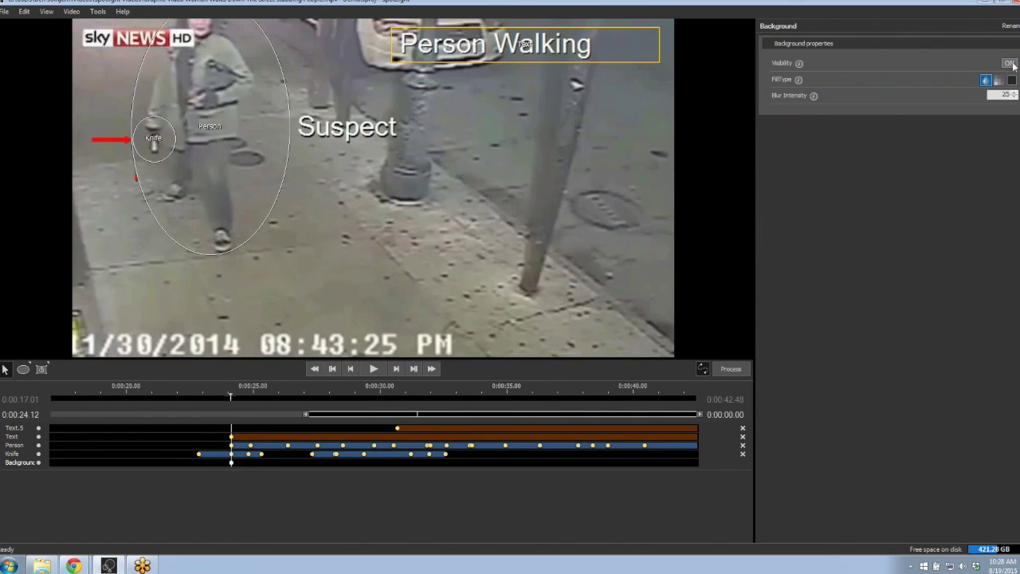
Step: Change the Person object's area type to blur and move the Knife track above Person in the layer order
click(17, 446)
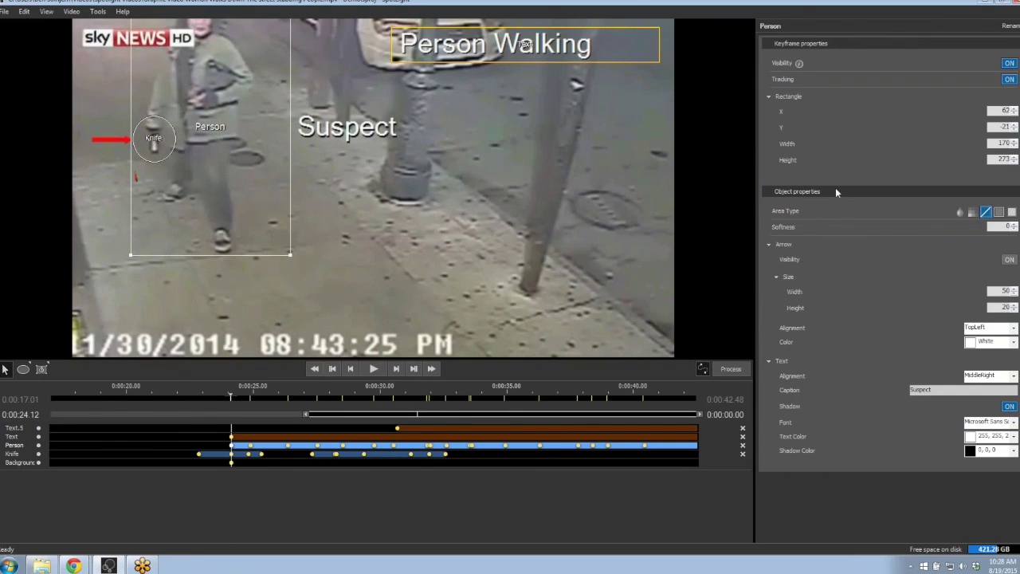
click(960, 212)
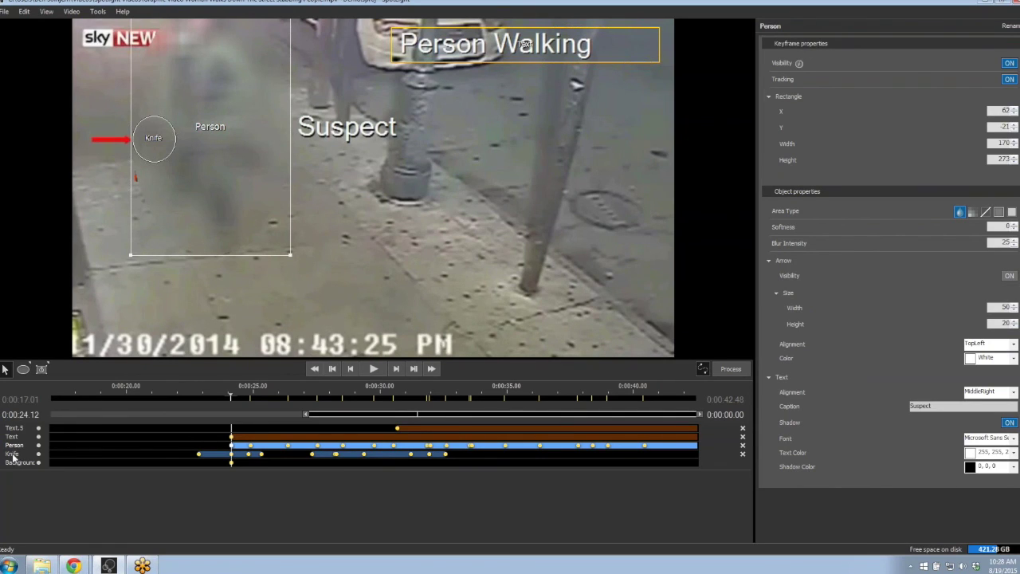
drag(12, 456, 21, 450)
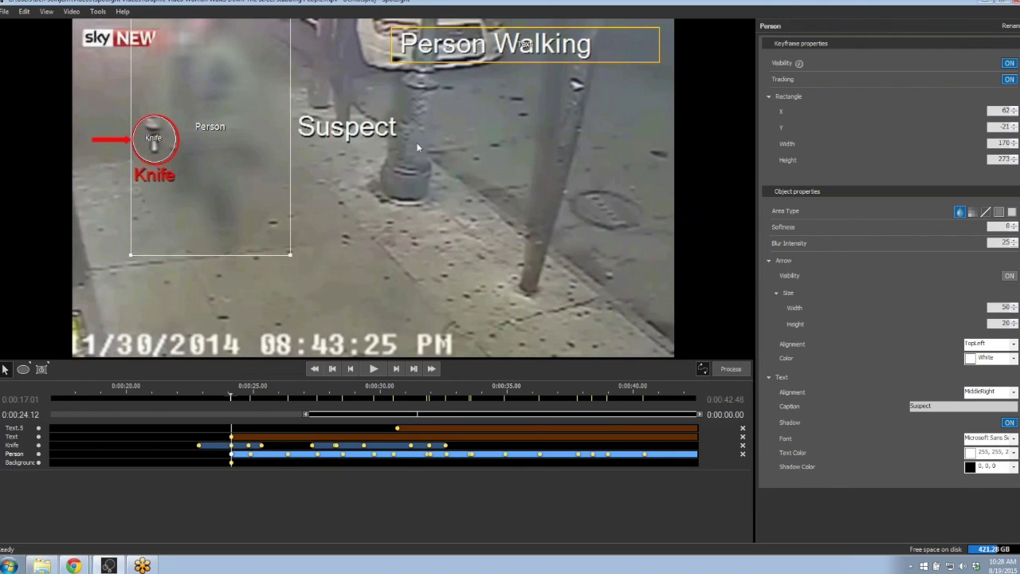
Step: Rename the Text.5 real time annotation as Video Time
click(16, 430)
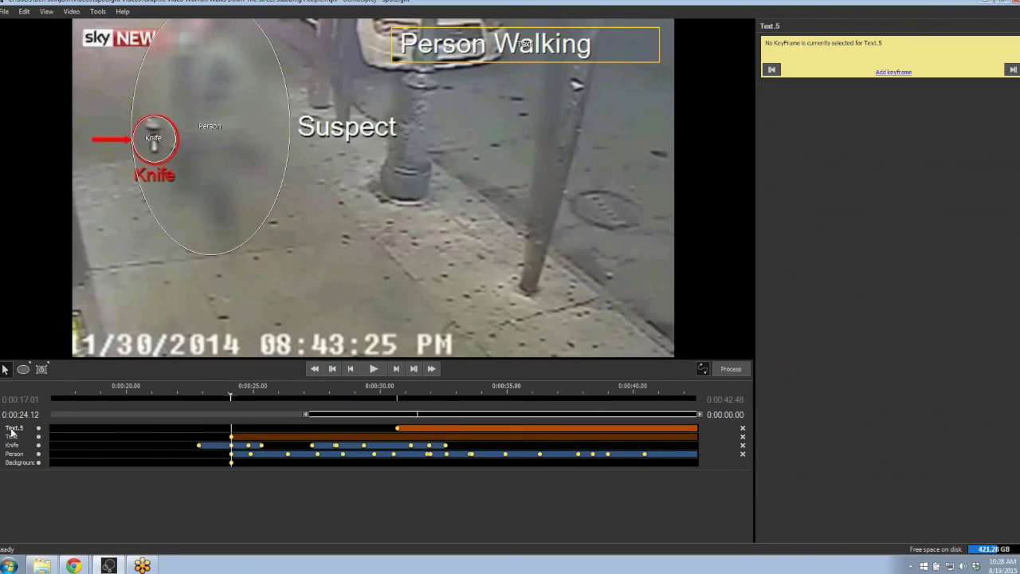
double_click(11, 430)
text(Video Time)
key(Return)
Step: Play the clip from the Video Time keyframe to 0:00:35.44, then try the Video Time track beneath Person and return it above Text
click(396, 429)
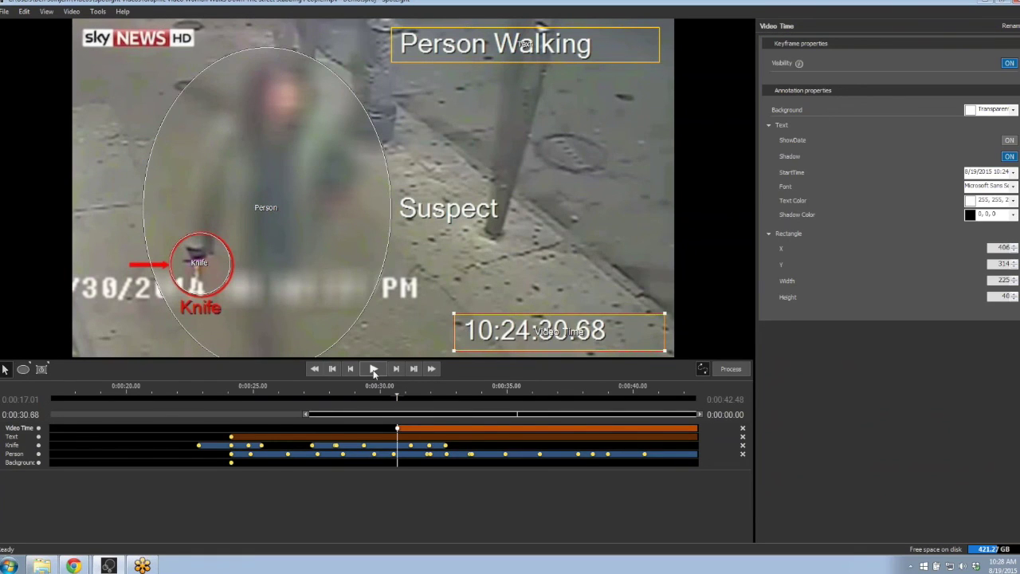
click(374, 369)
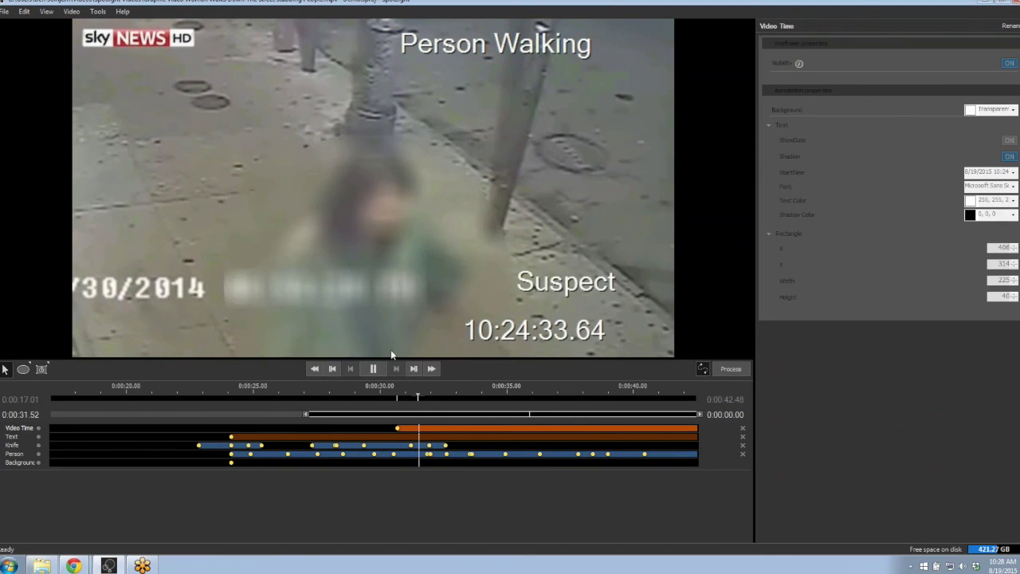
click(374, 369)
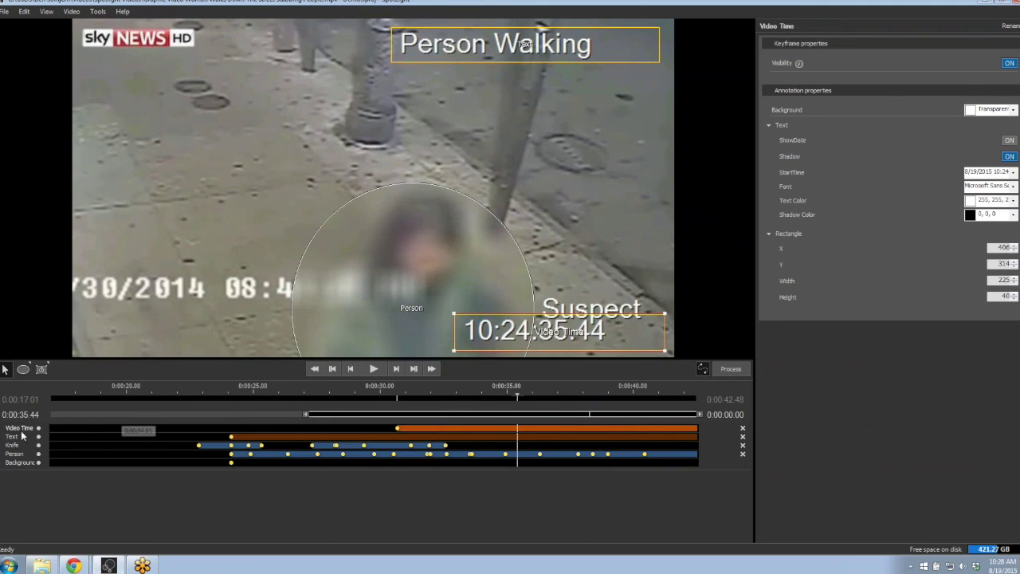
drag(23, 429, 24, 460)
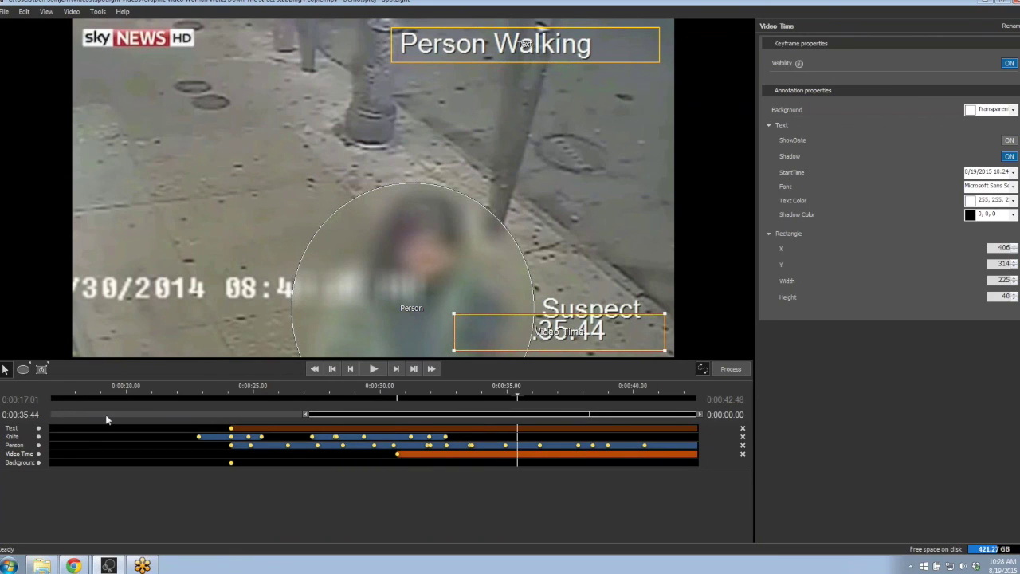
drag(26, 453, 24, 433)
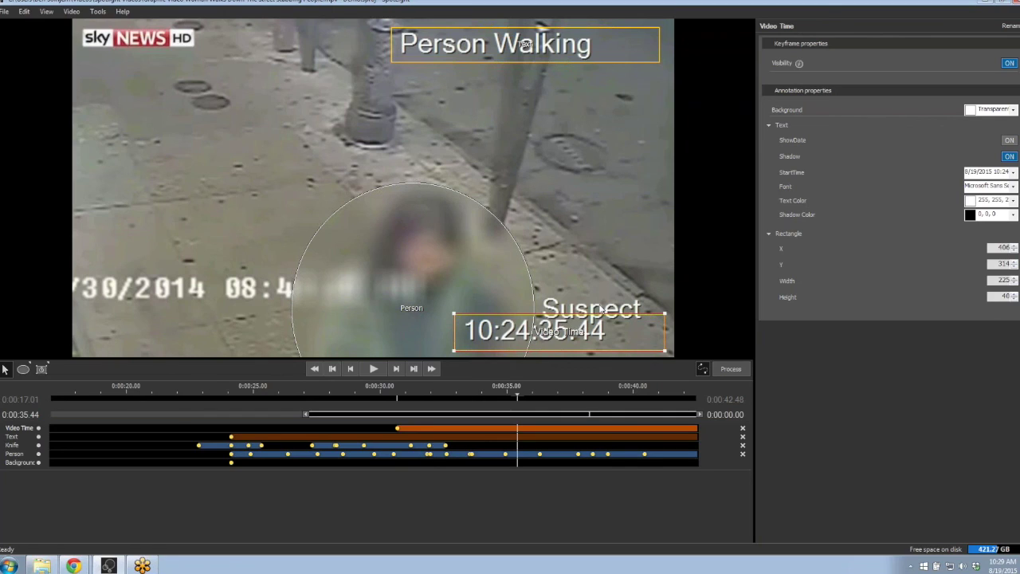
Step: Set the Person caption's text alignment to TopLeft at the 0:00:34.92 keyframe, and move the Video Time track beneath Person
click(16, 453)
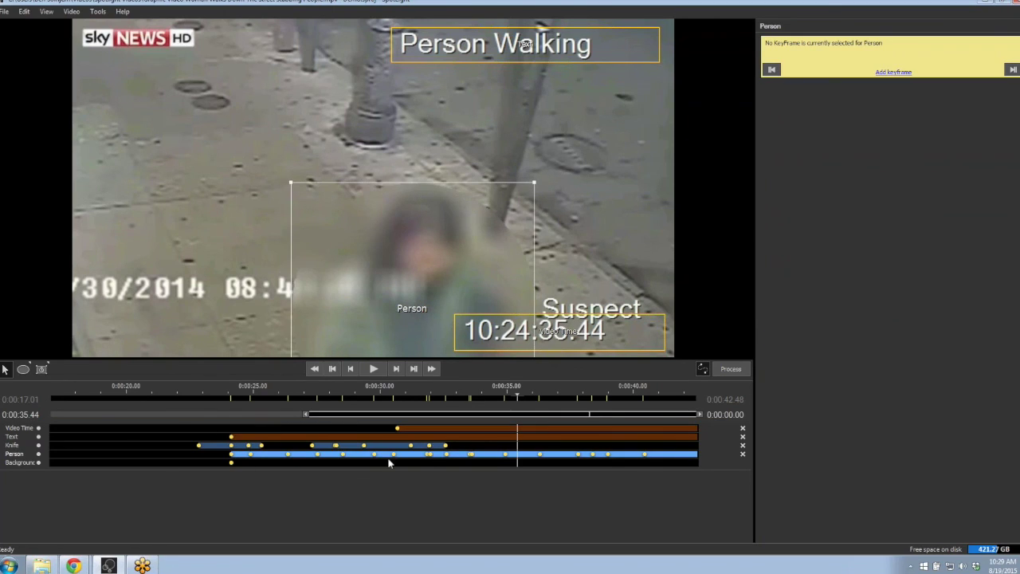
click(505, 454)
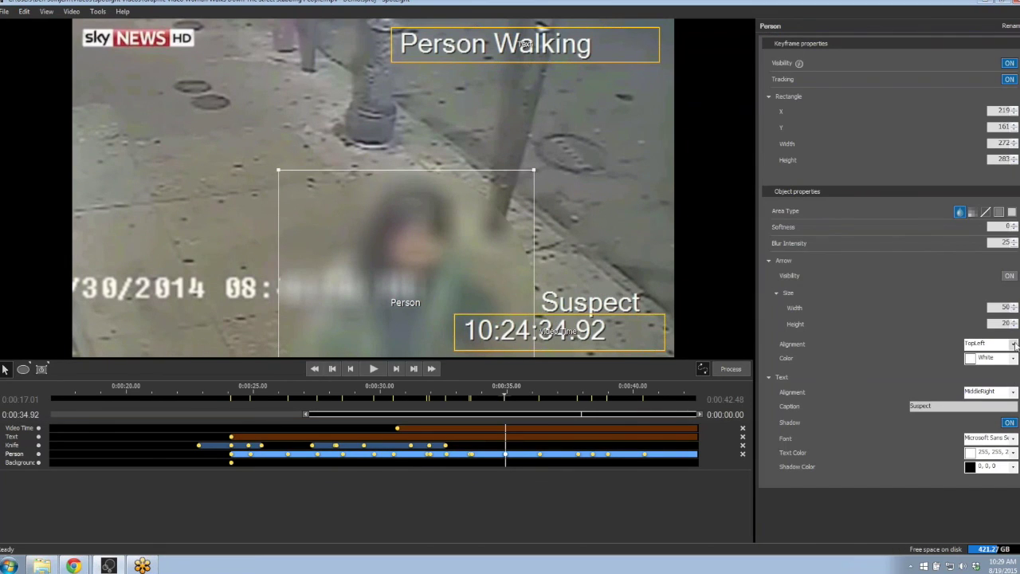
click(1012, 393)
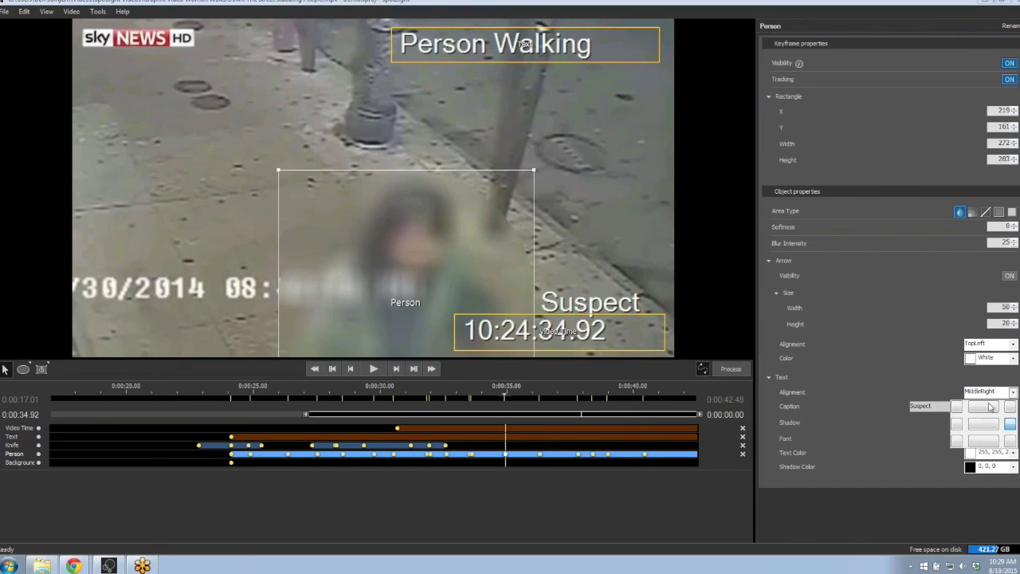
click(988, 404)
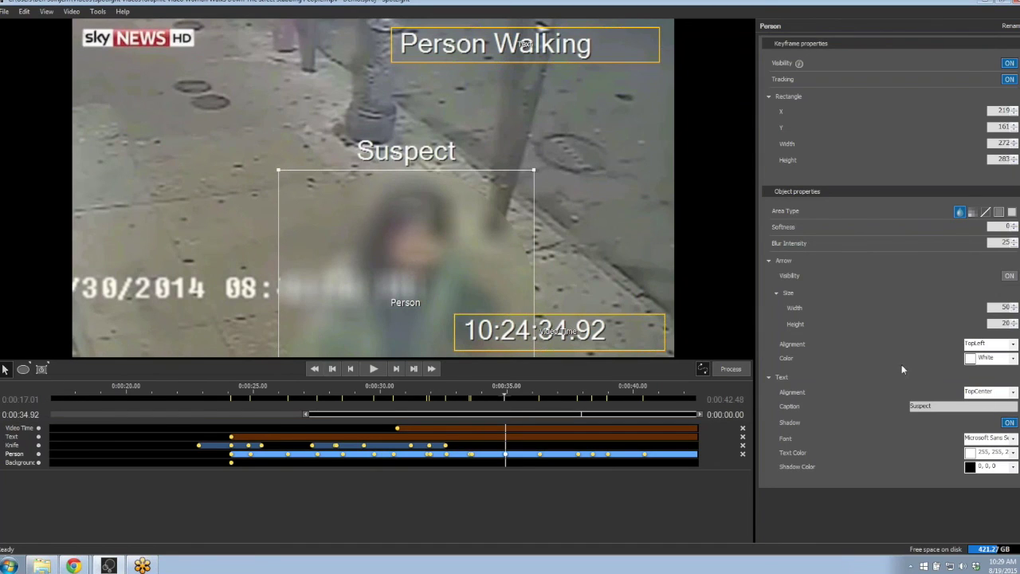
click(1012, 392)
click(956, 407)
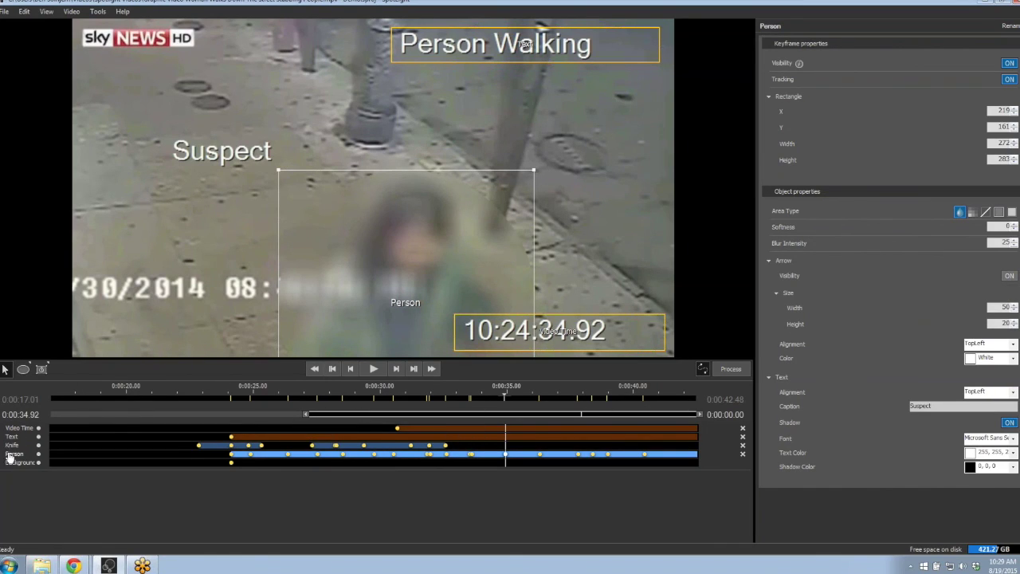
mouse_move(13, 435)
mouse_down()
mouse_move(16, 428)
mouse_move(17, 456)
mouse_move(19, 446)
mouse_up()
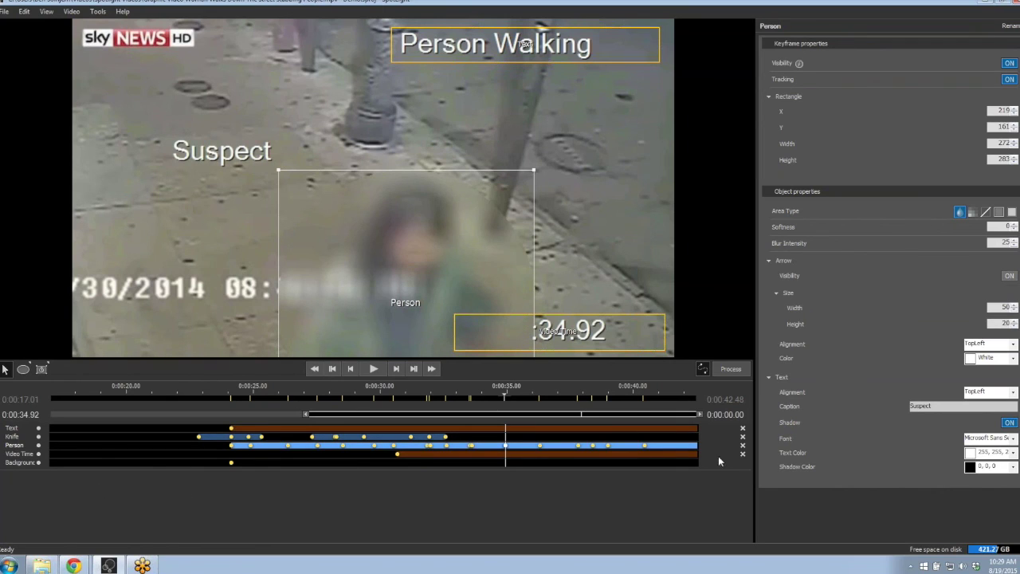